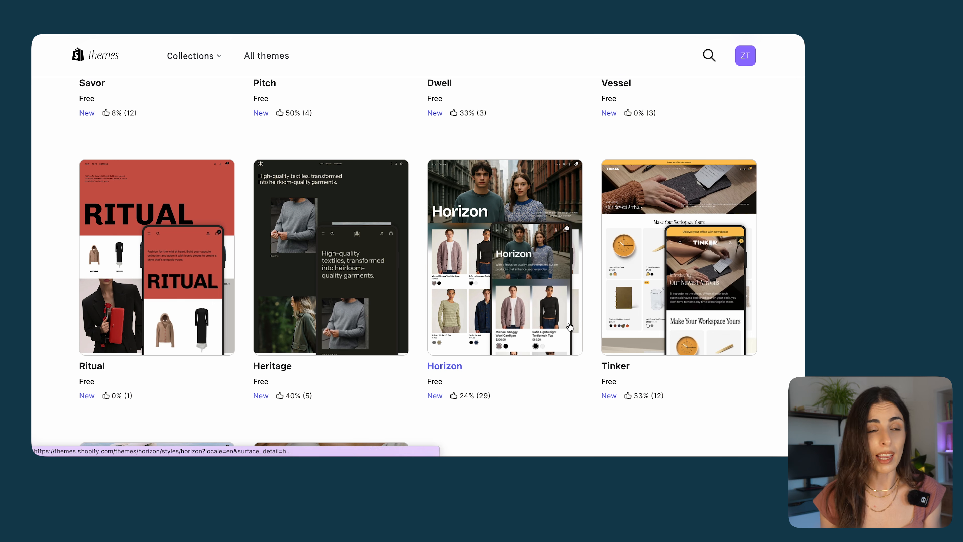
- Open the Savor theme's demo store from the theme gallery and compare its mobile and desktop previews
scroll(570, 327, up, 5)
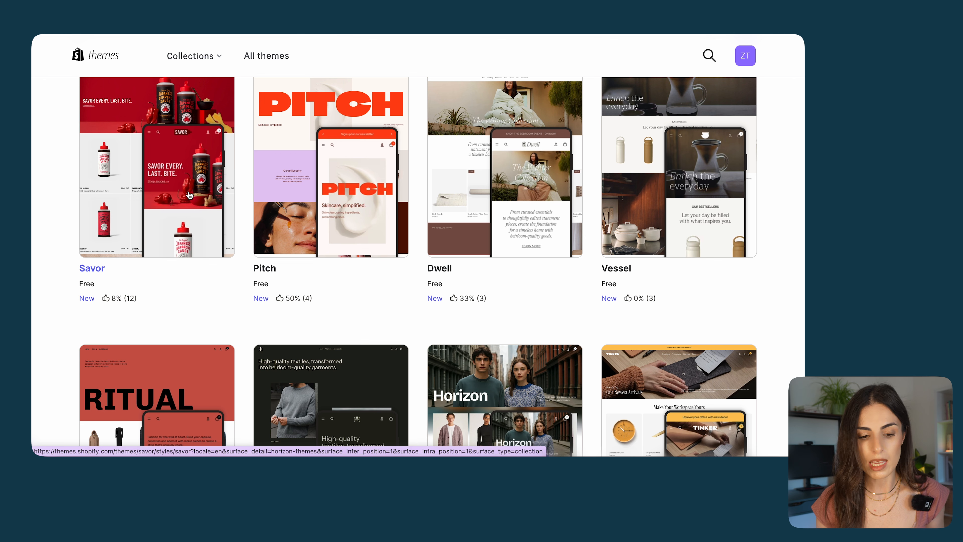
click(190, 195)
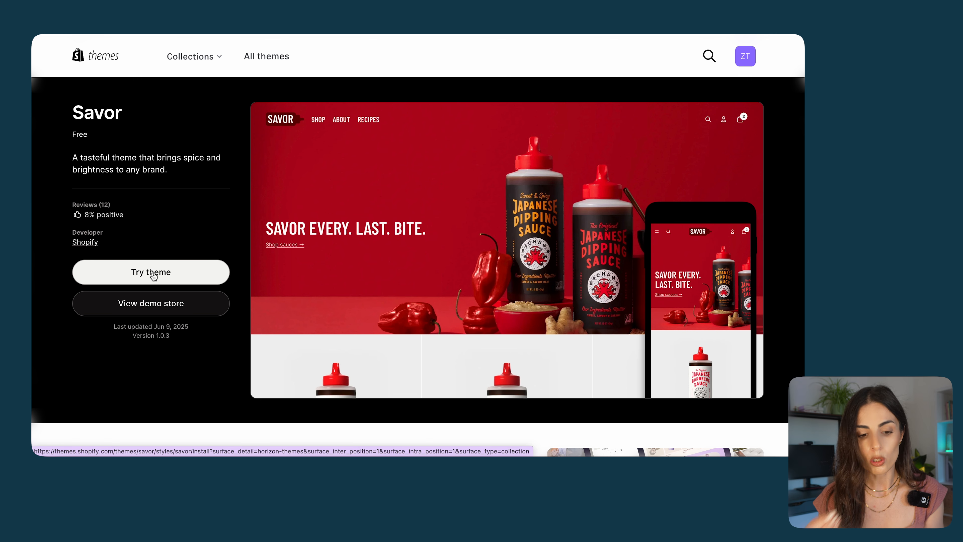
click(157, 307)
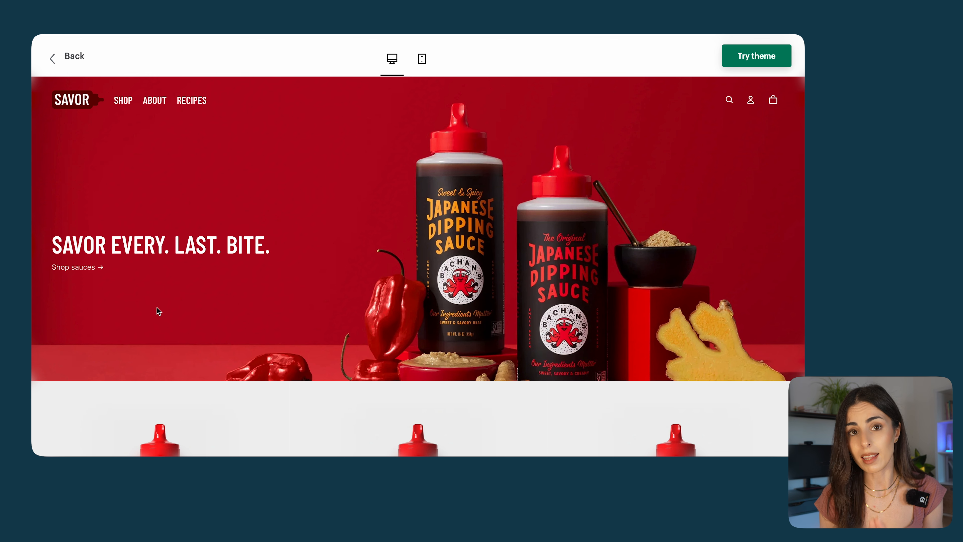
click(423, 59)
click(392, 60)
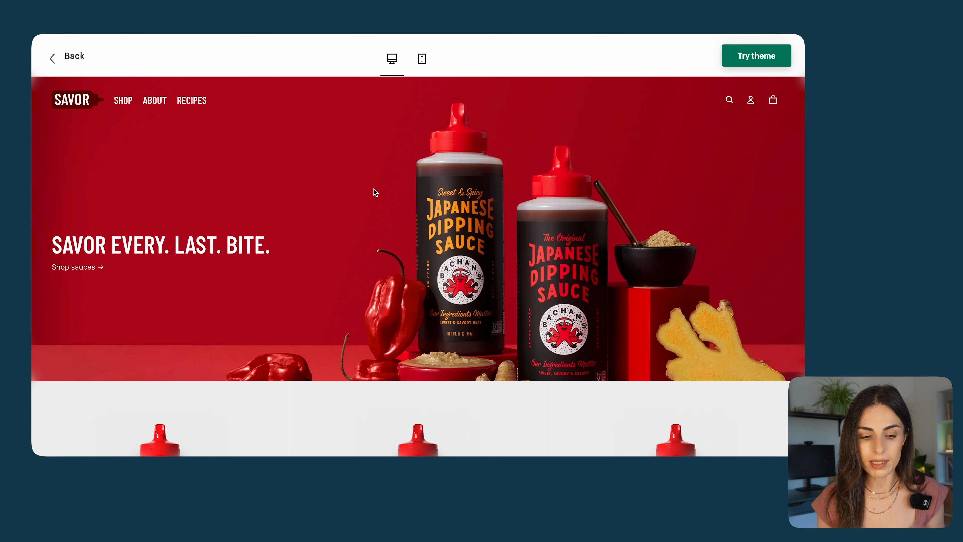
- Examine the Savor demo's desktop home page from the hero banner through the product grid to the footer
scroll(374, 262, down, 10)
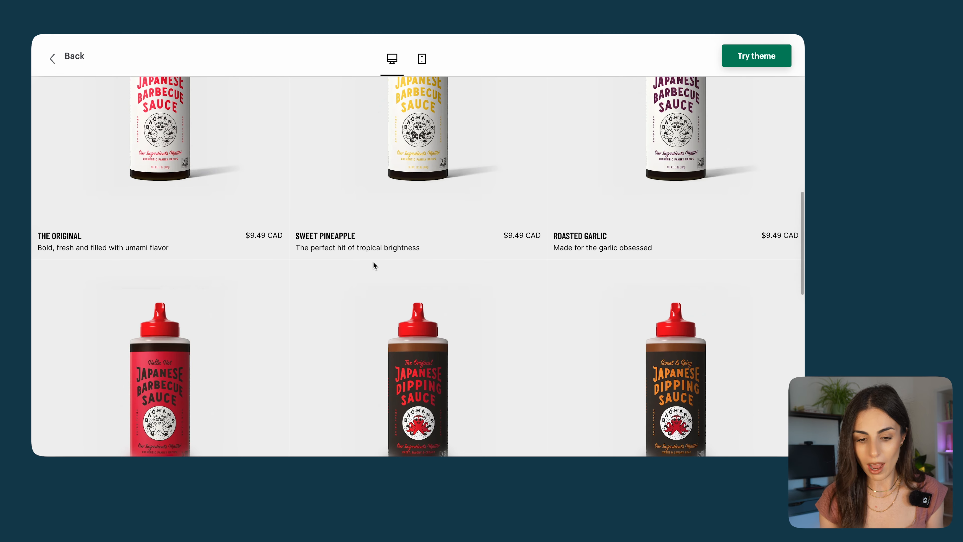
scroll(374, 265, down, 8)
scroll(374, 265, down, 6)
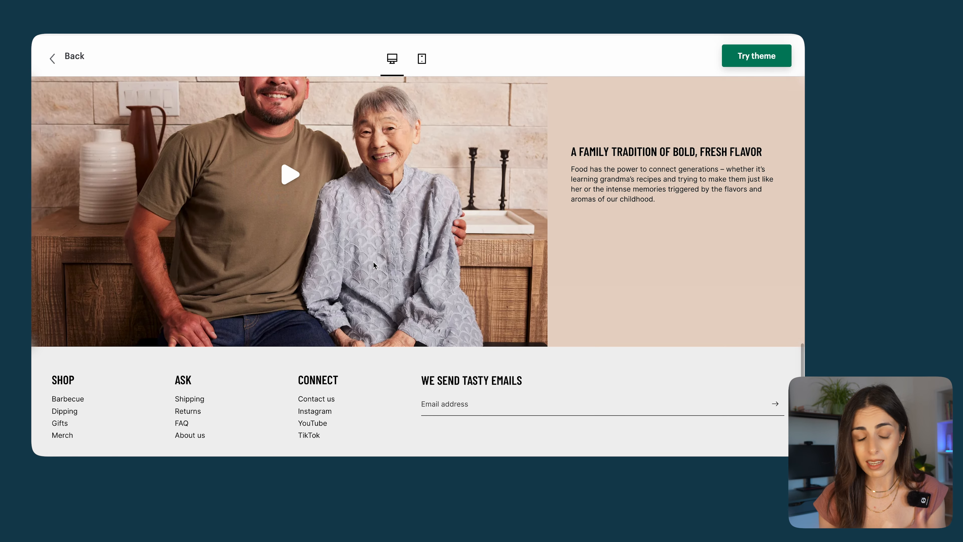
scroll(373, 263, up, 8)
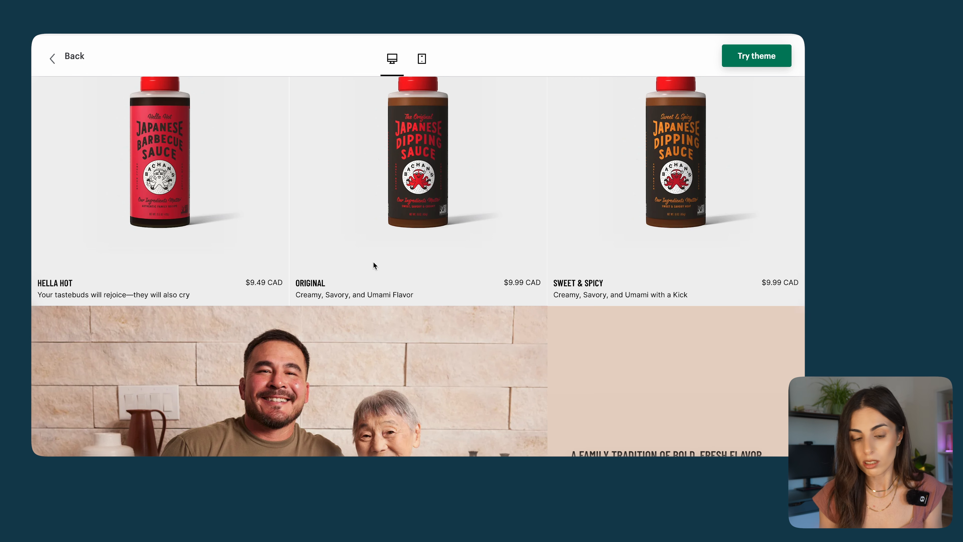
scroll(374, 262, up, 5)
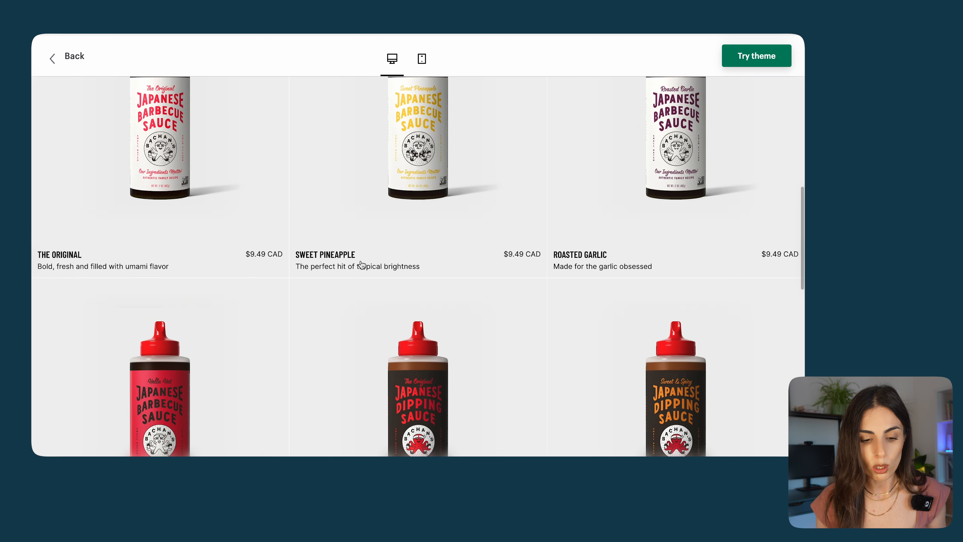
- Open The Original barbecue sauce product in the Savor demo and review its desktop product page layout
click(209, 163)
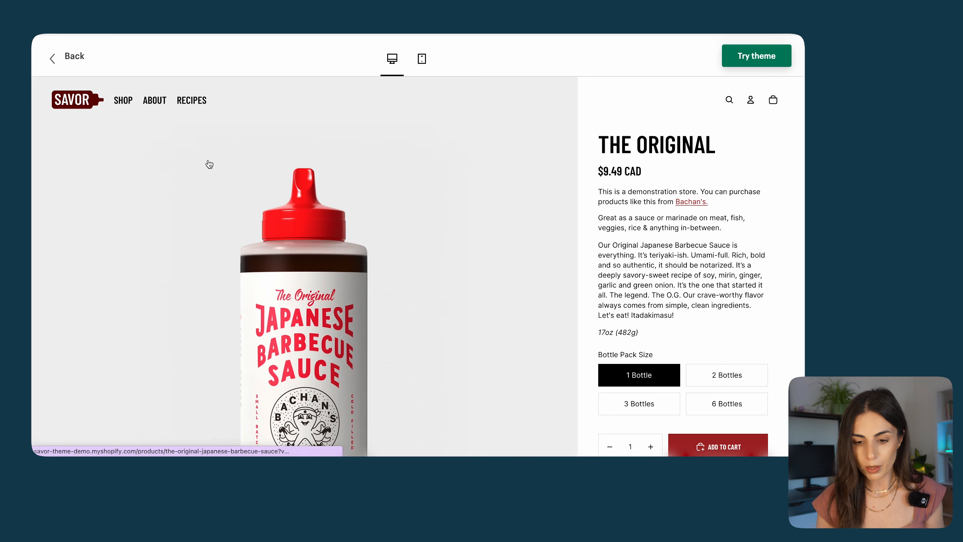
scroll(662, 196, down, 2)
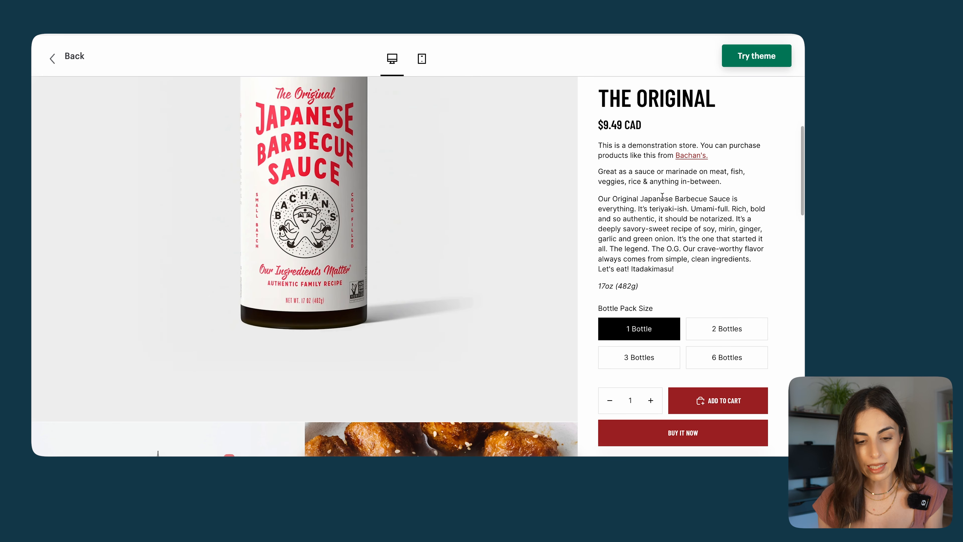
scroll(662, 196, down, 15)
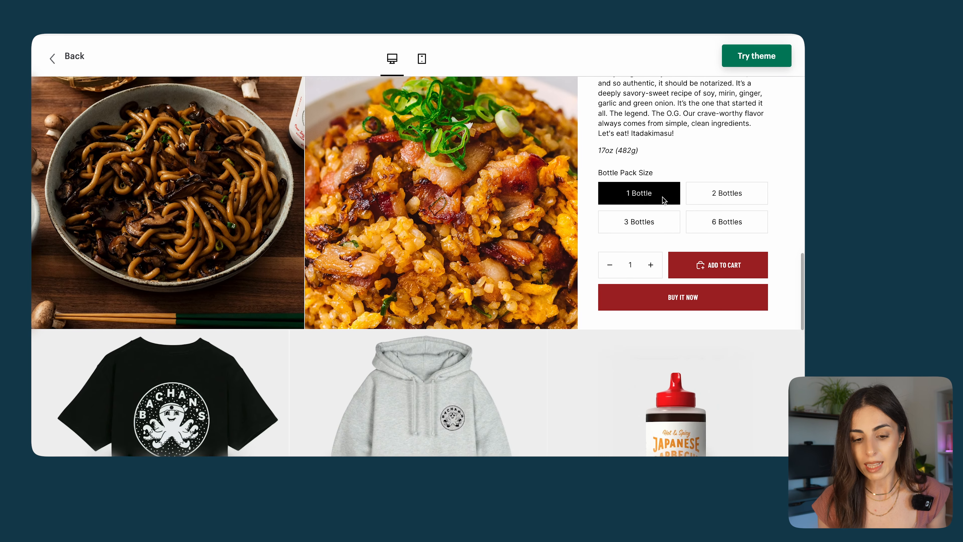
scroll(663, 200, down, 10)
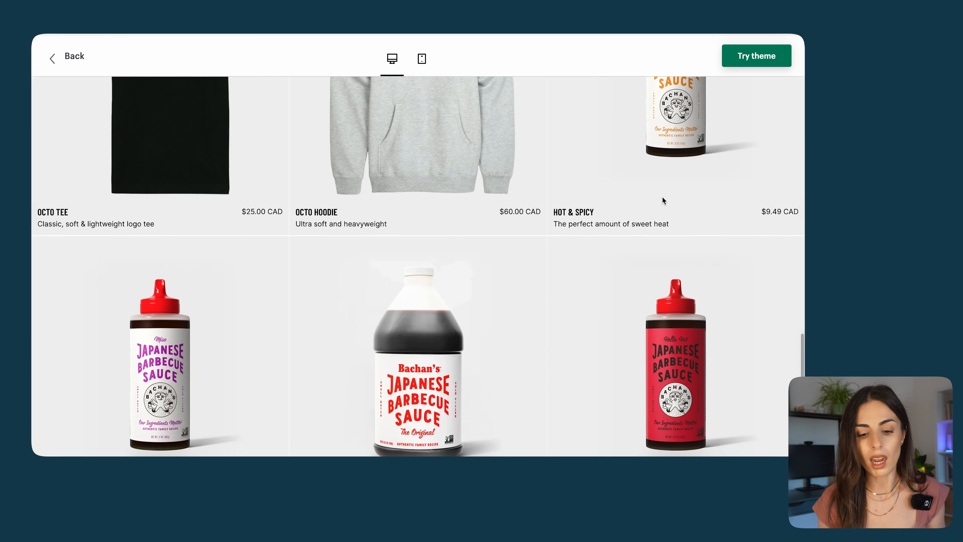
scroll(663, 200, up, 20)
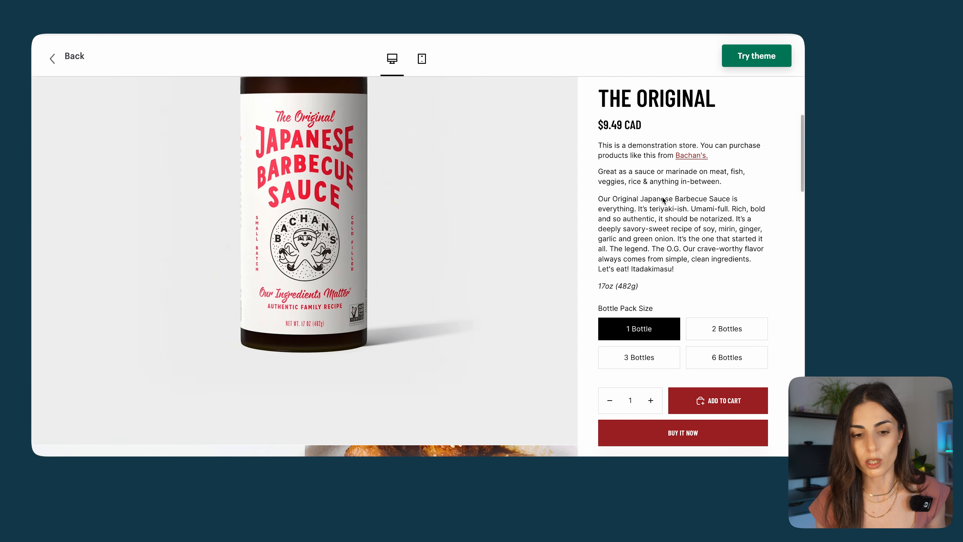
- Switch the Savor product page to the mobile preview and review its layout down the page
click(422, 59)
scroll(421, 204, down, 5)
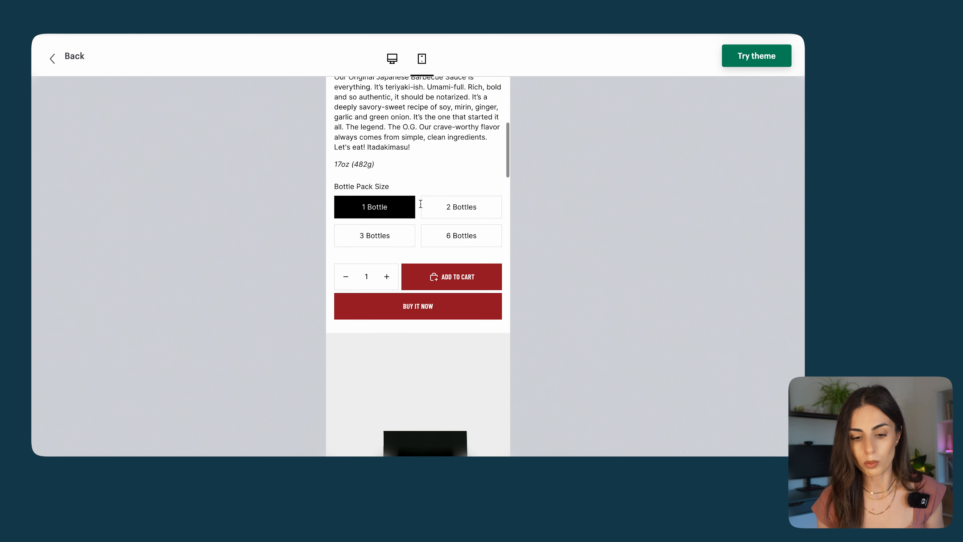
scroll(421, 204, down, 10)
scroll(420, 204, up, 15)
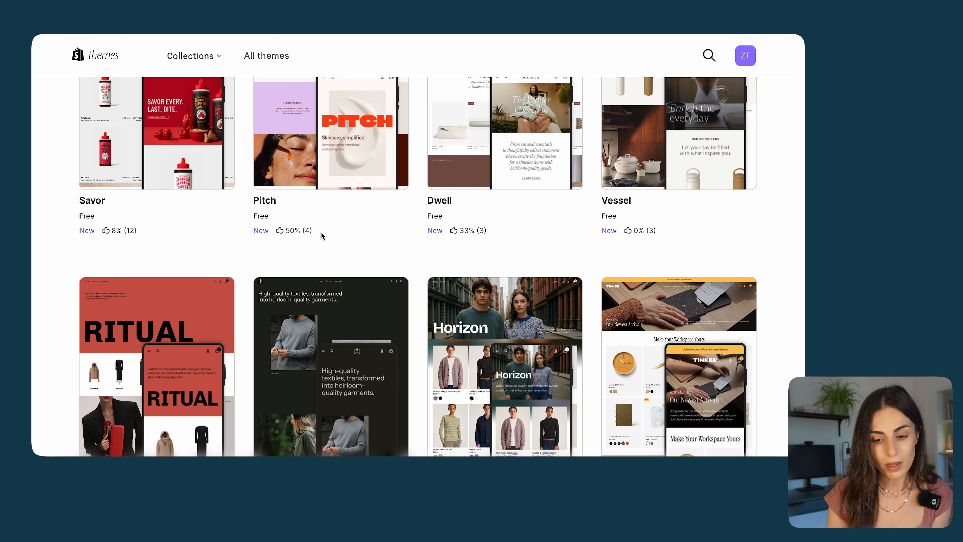
- Look over the other Horizon themes in the gallery and open the Pitch theme's demo store
scroll(322, 236, down, 6)
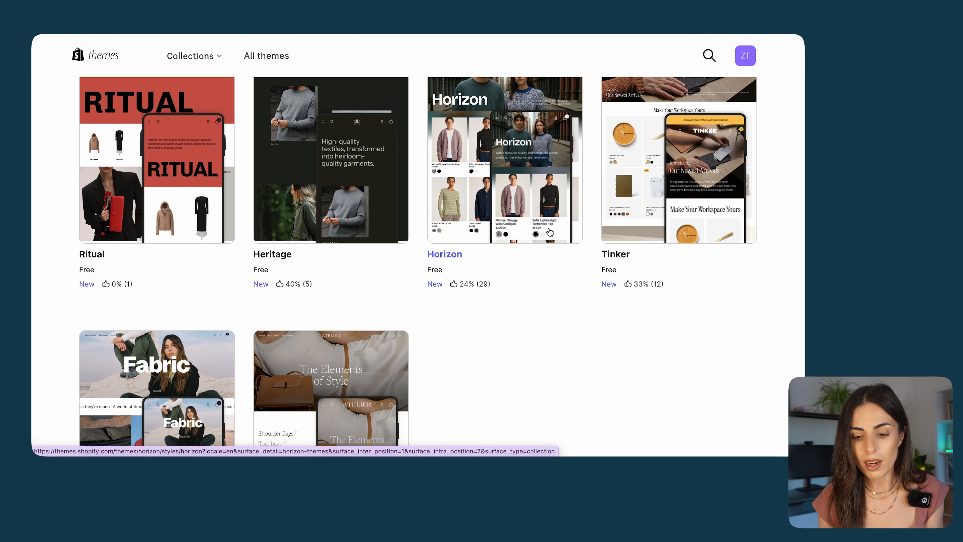
scroll(621, 338, down, 5)
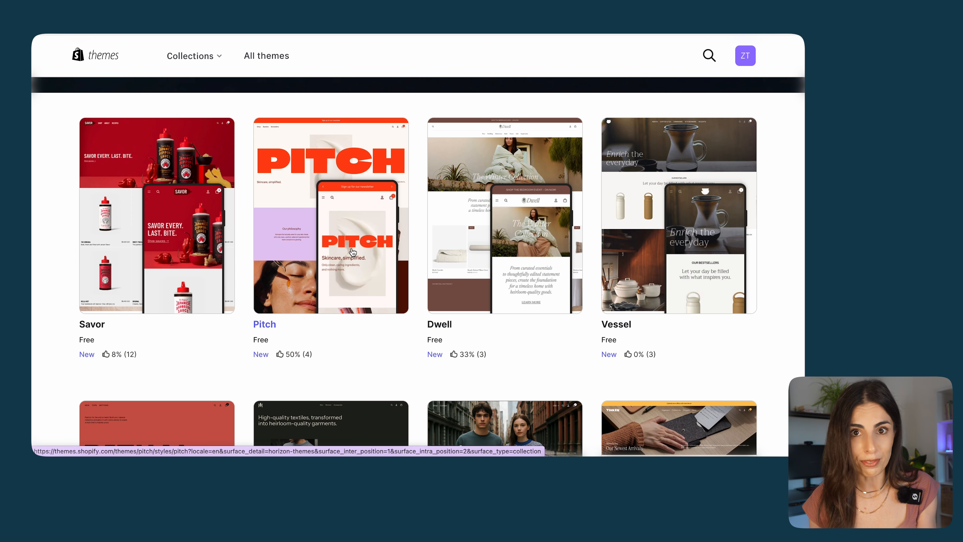
click(353, 252)
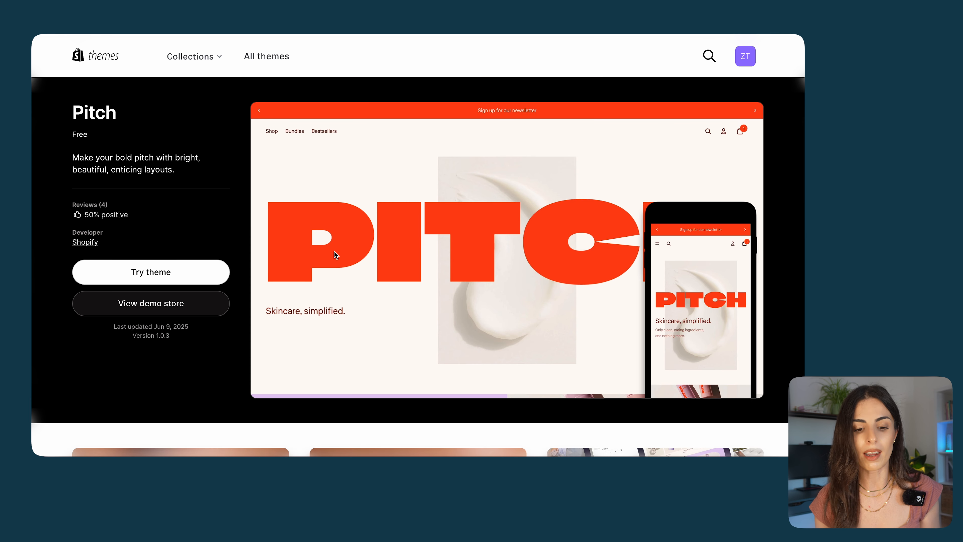
click(174, 308)
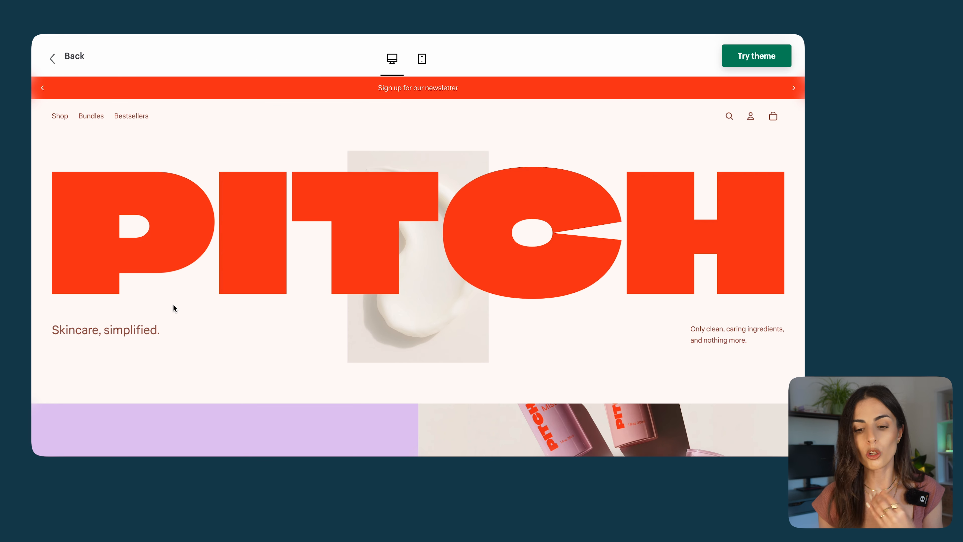
- Examine the Pitch demo's home page sections, including the skincare text blocks, Bestsellers, collections and footer
scroll(396, 303, down, 10)
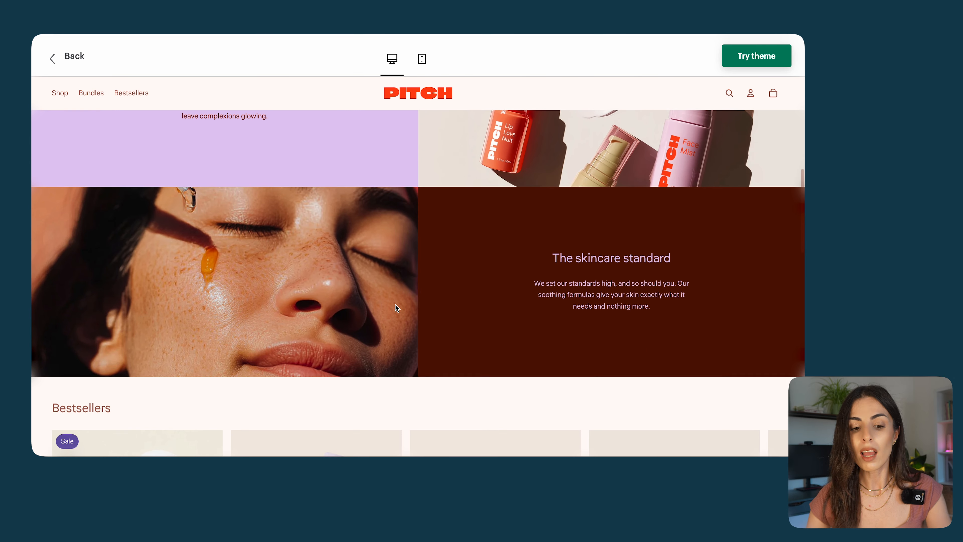
scroll(395, 305, down, 1)
scroll(395, 305, down, 8)
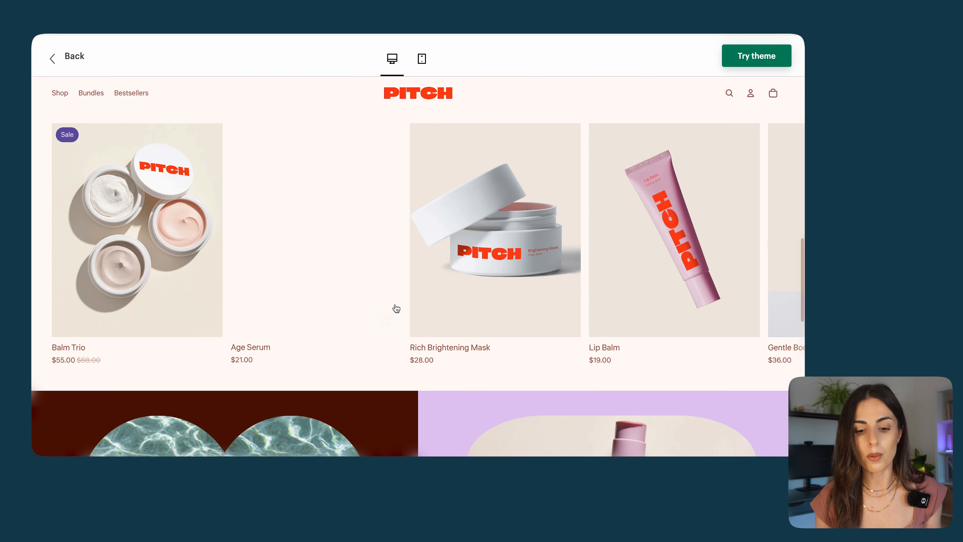
scroll(395, 305, down, 8)
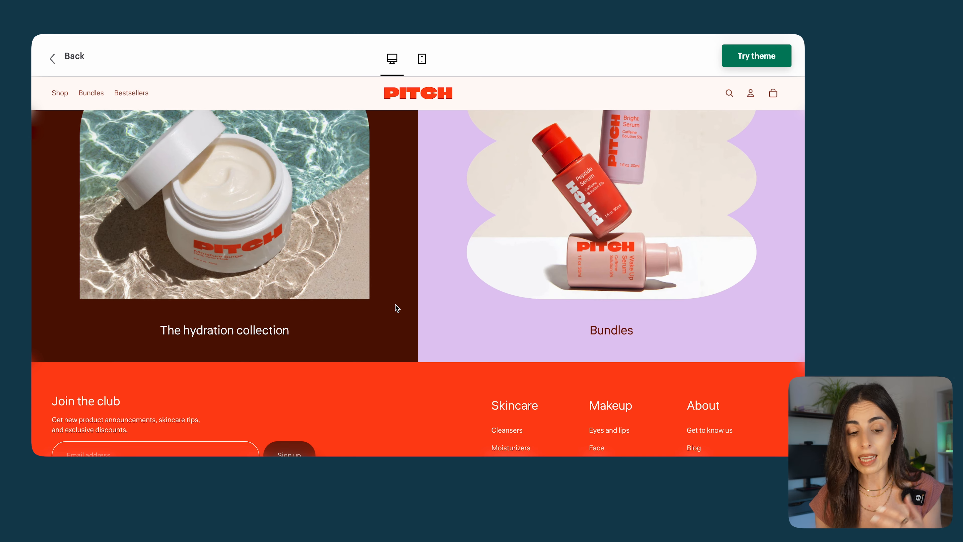
scroll(395, 305, up, 6)
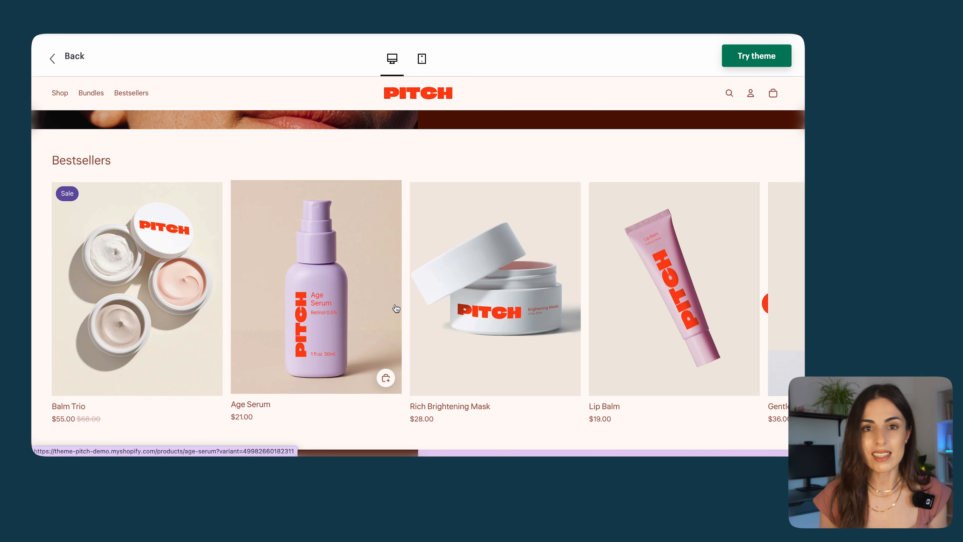
- Open the Age Serum product page in the Pitch demo and review it in the desktop and mobile previews
click(346, 278)
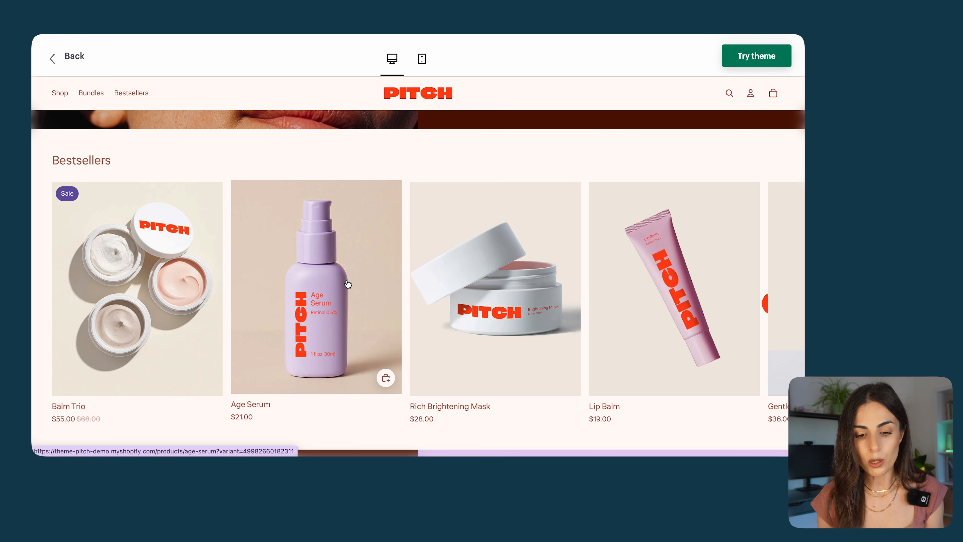
scroll(346, 280, down, 1)
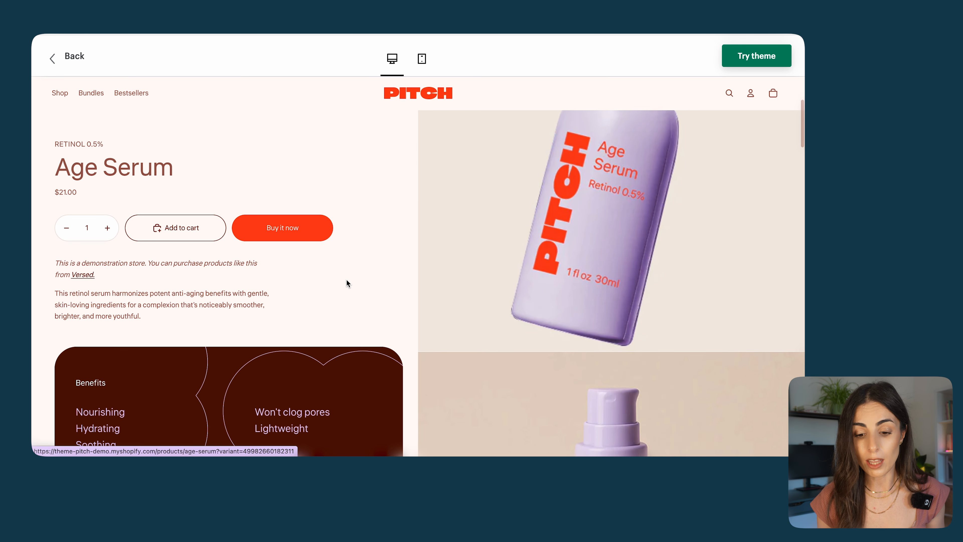
scroll(347, 283, down, 1)
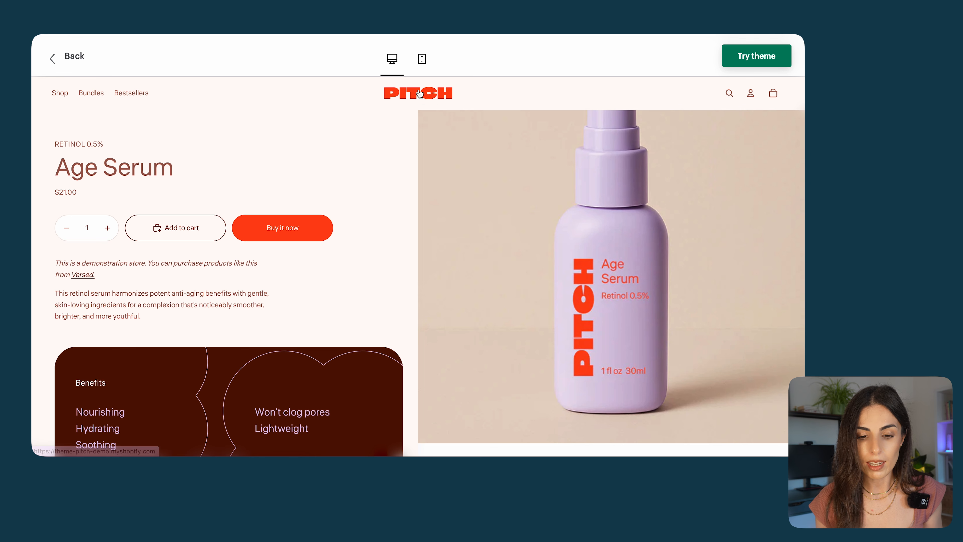
click(422, 59)
scroll(433, 225, up, 12)
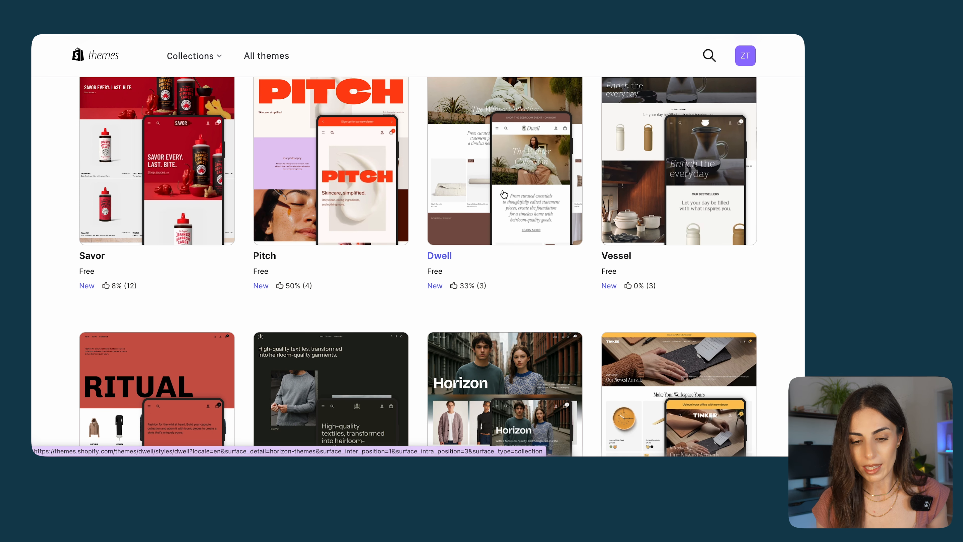
- Open the Dwell theme's demo store and examine its home page, including the product carousel, category tiles and Accessories section
click(447, 232)
click(203, 300)
scroll(371, 297, down, 8)
scroll(371, 293, down, 12)
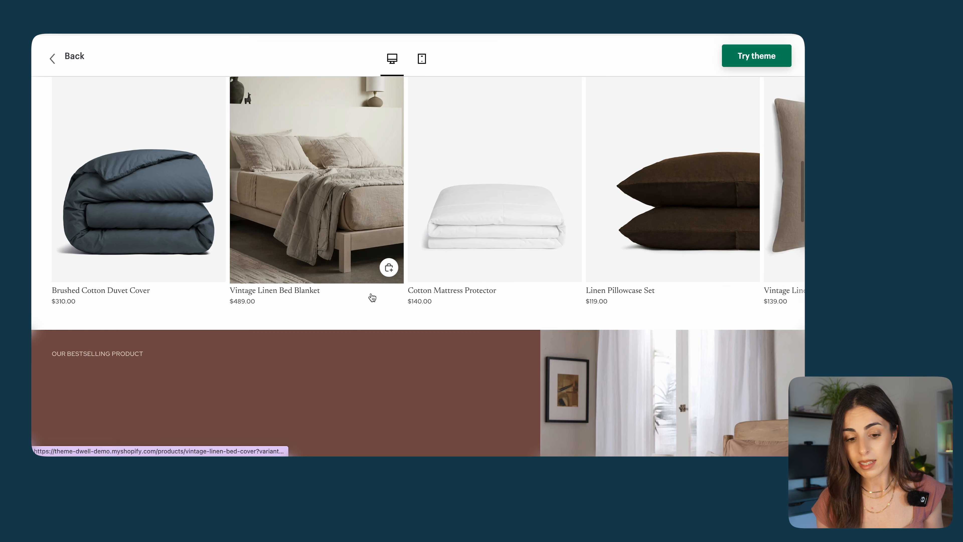
scroll(371, 296, down, 10)
scroll(371, 297, up, 9)
scroll(371, 296, up, 8)
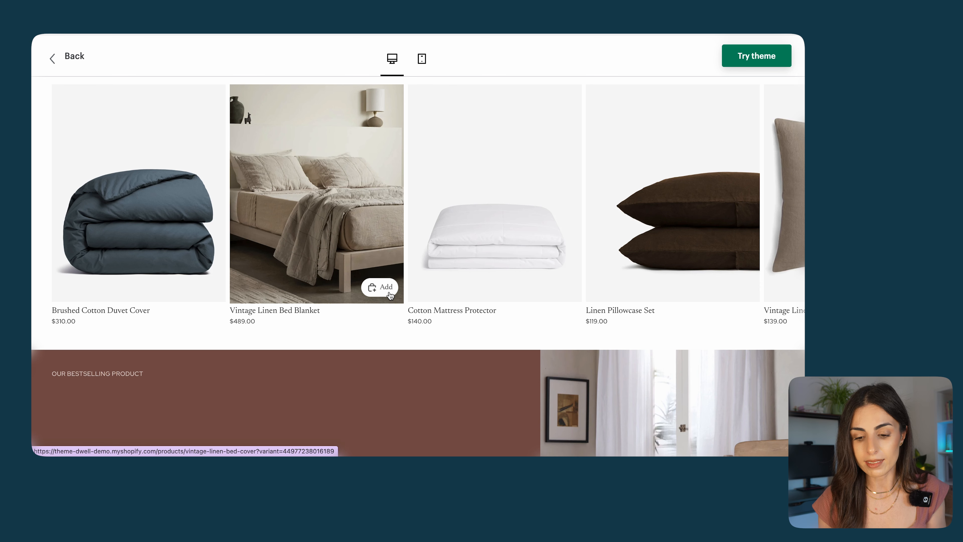
scroll(390, 295, down, 15)
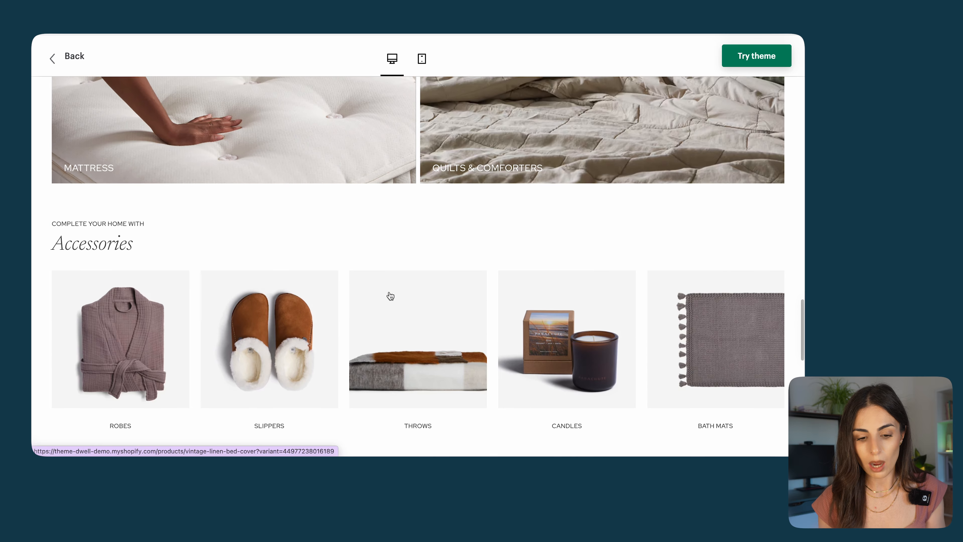
scroll(390, 296, down, 5)
scroll(391, 295, up, 15)
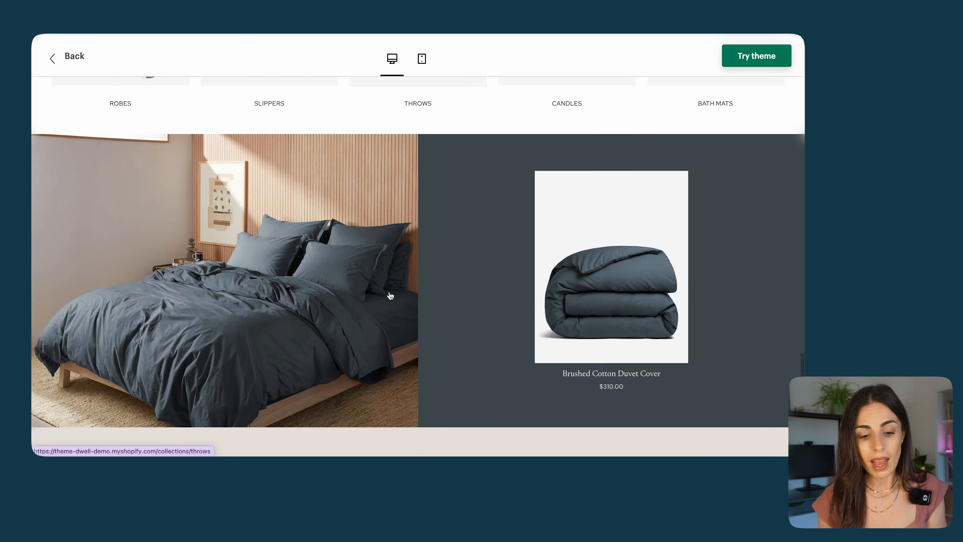
scroll(390, 296, up, 5)
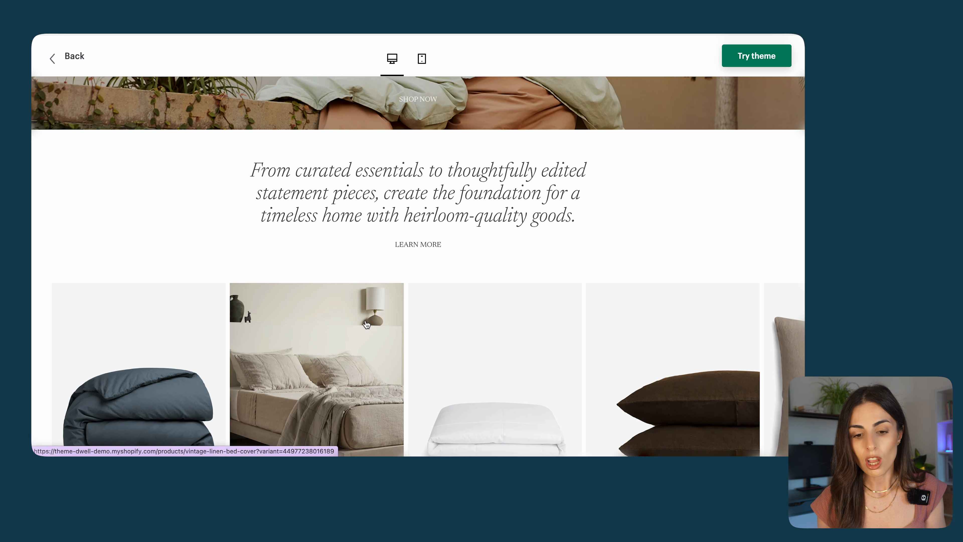
- Open the Vintage Linen Bed Blanket product page in the Dwell demo and review its gallery, options and details
click(390, 296)
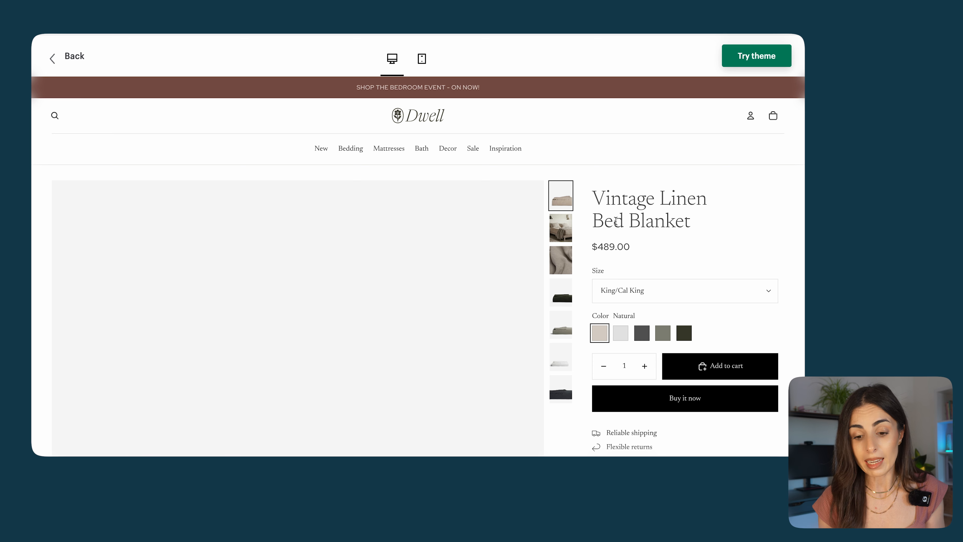
scroll(624, 268, down, 3)
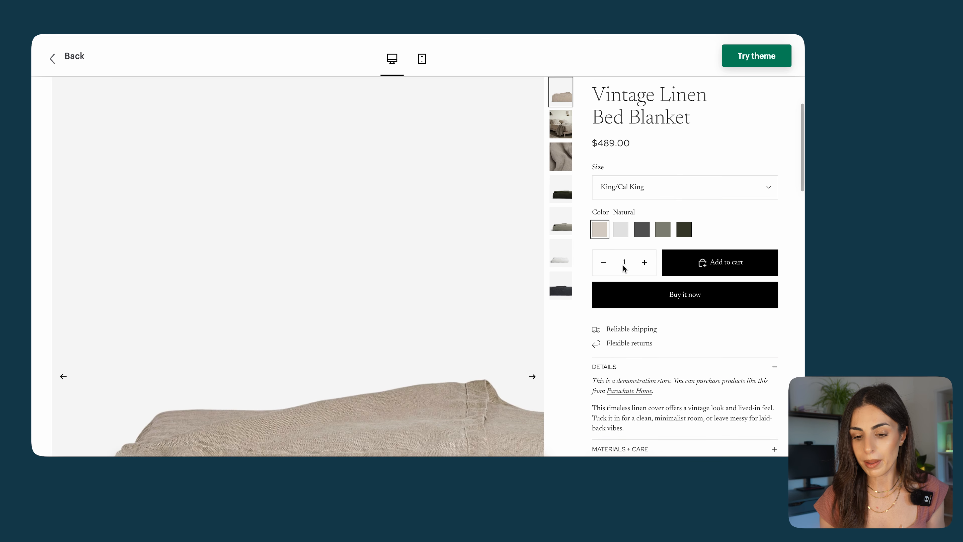
scroll(710, 225, down, 2)
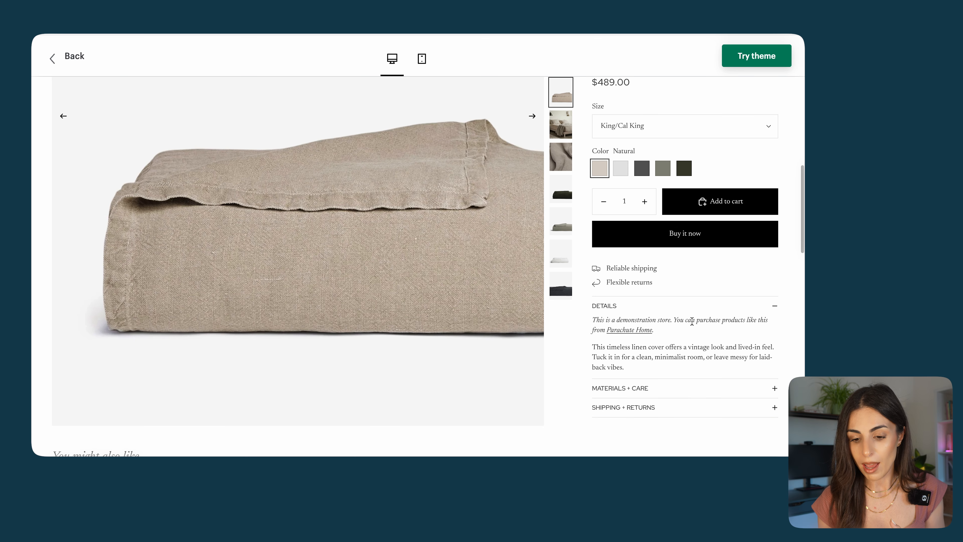
- Collapse the Details section on the Vintage Linen Bed Blanket page and review the rest of the page
click(679, 303)
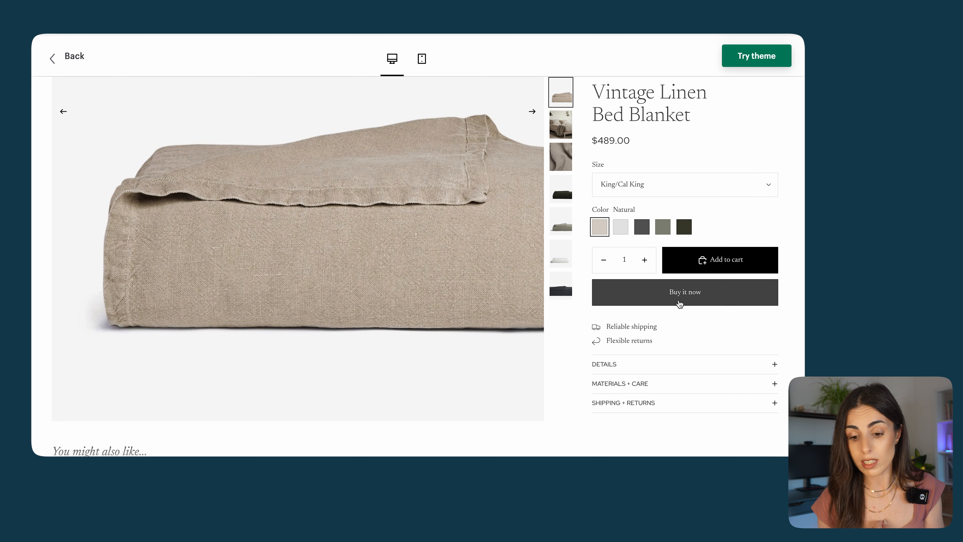
scroll(679, 304, down, 1)
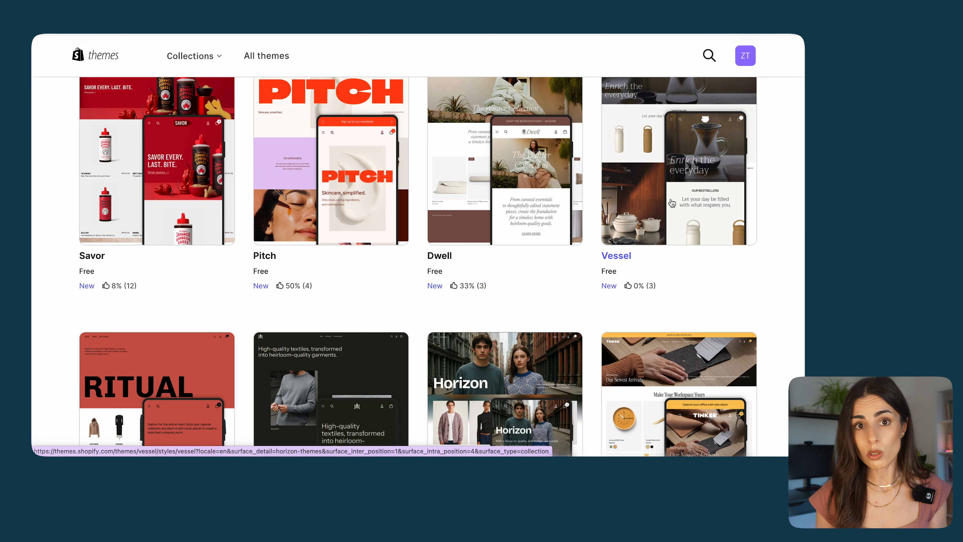
- Open the Vessel theme's demo store and examine its home page, including the tumblers, Kakomi Rice Cooker swatches and drinkware products
click(617, 254)
click(151, 303)
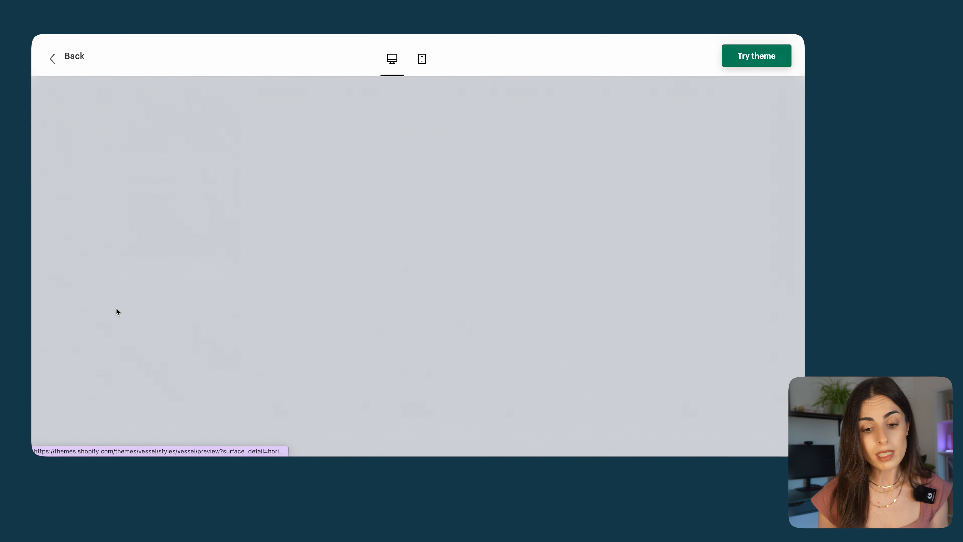
scroll(368, 296, down, 10)
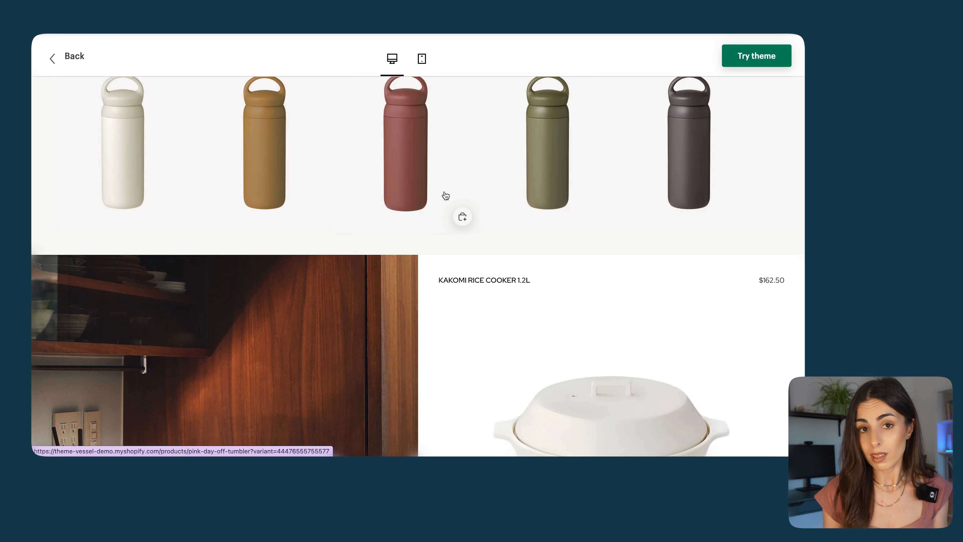
scroll(446, 196, down, 10)
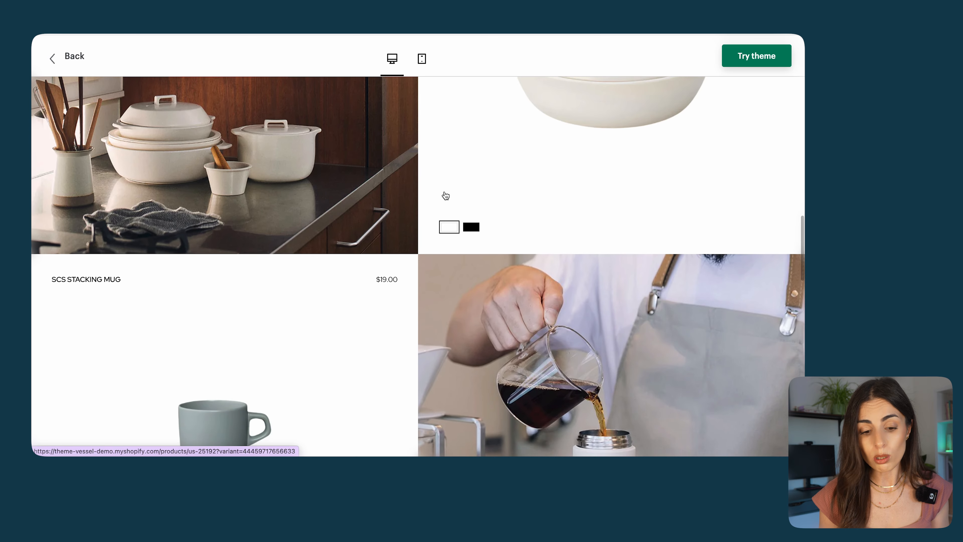
scroll(471, 128, up, 6)
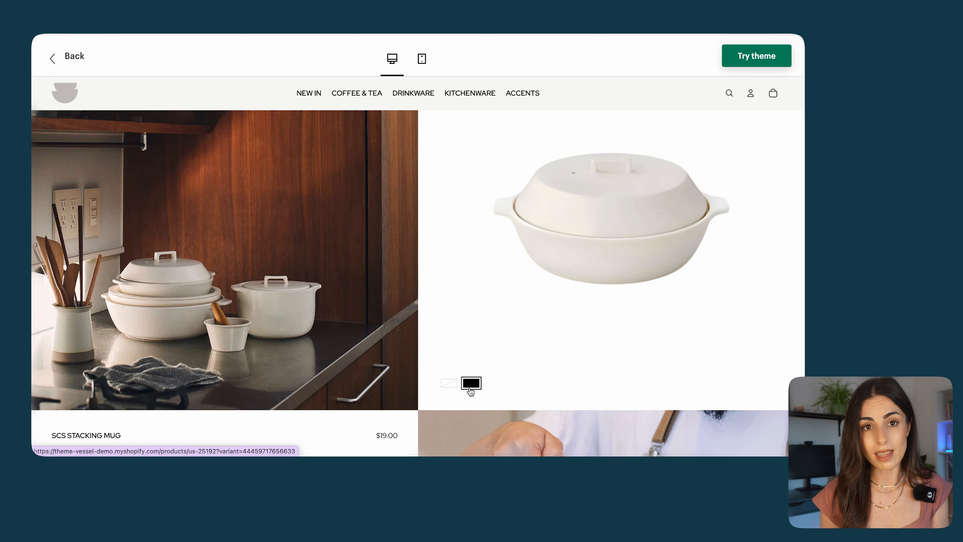
scroll(468, 389, down, 8)
scroll(467, 391, down, 10)
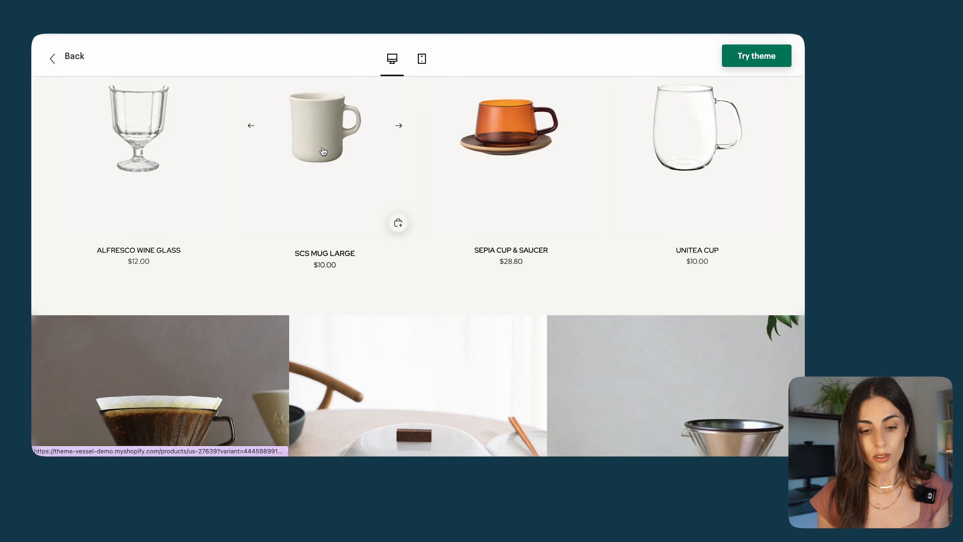
- Open the SCS Mug Large product page in the Vessel demo and review its layout and options
click(323, 151)
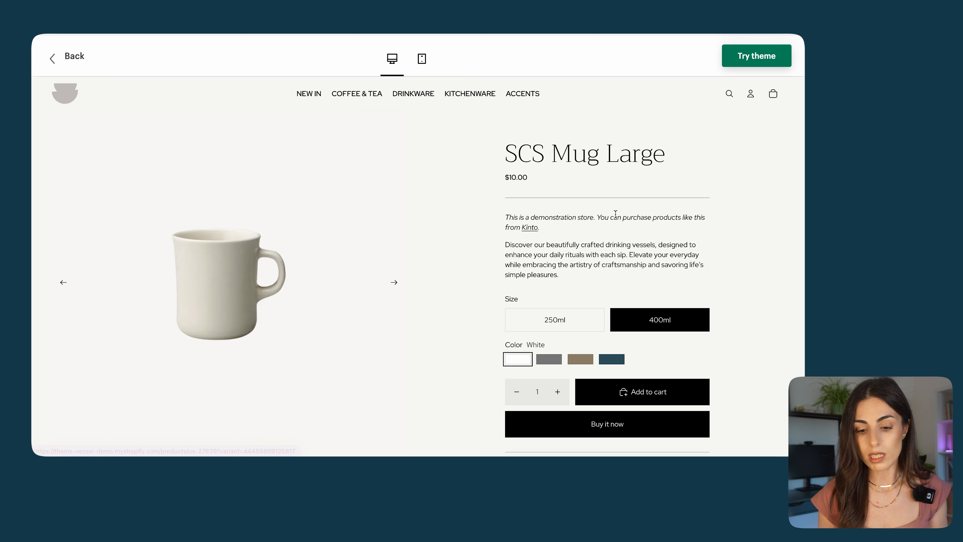
scroll(616, 215, down, 3)
scroll(616, 215, down, 2)
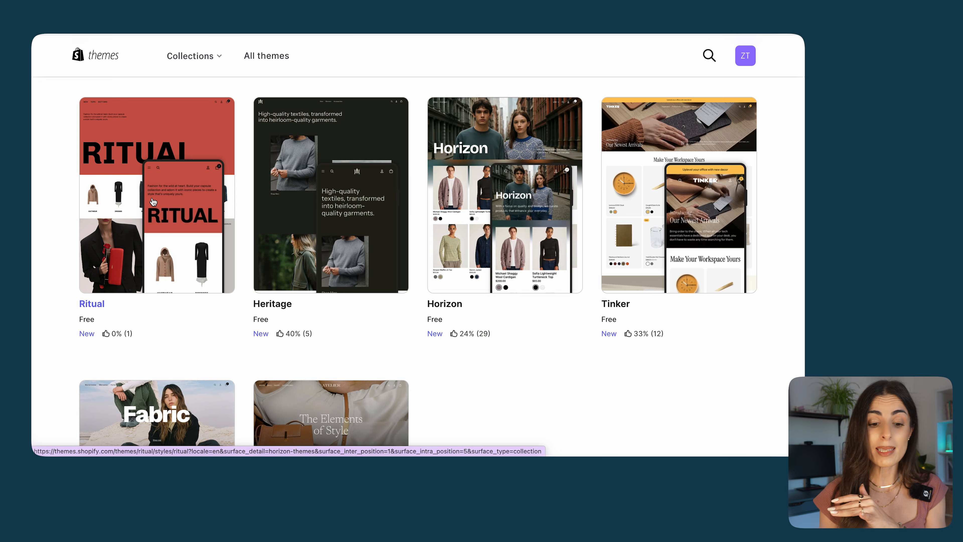
- Open the Ritual theme's demo store and examine its home page, including the category row, Rose 11. Bag feature and Latest Arrivals
scroll(153, 202, up, 3)
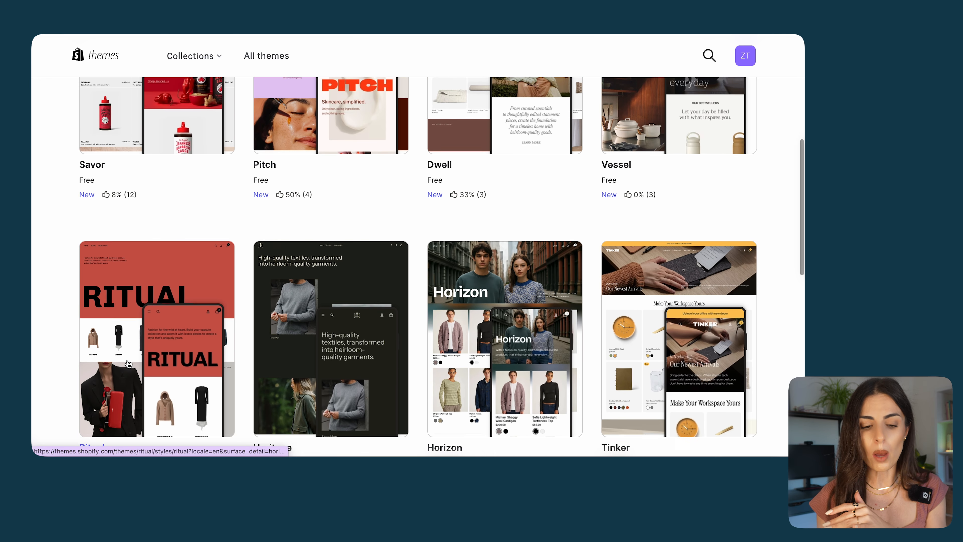
scroll(129, 364, down, 2)
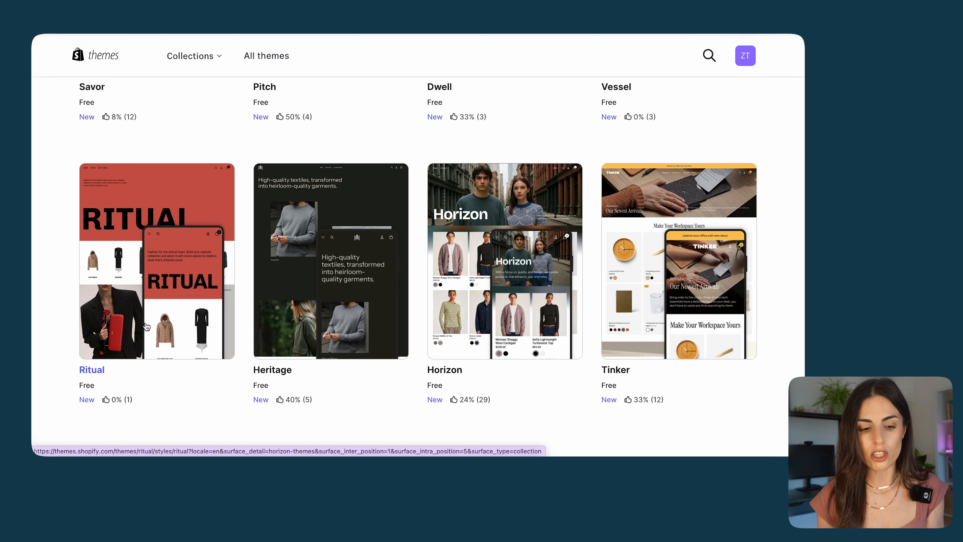
click(202, 280)
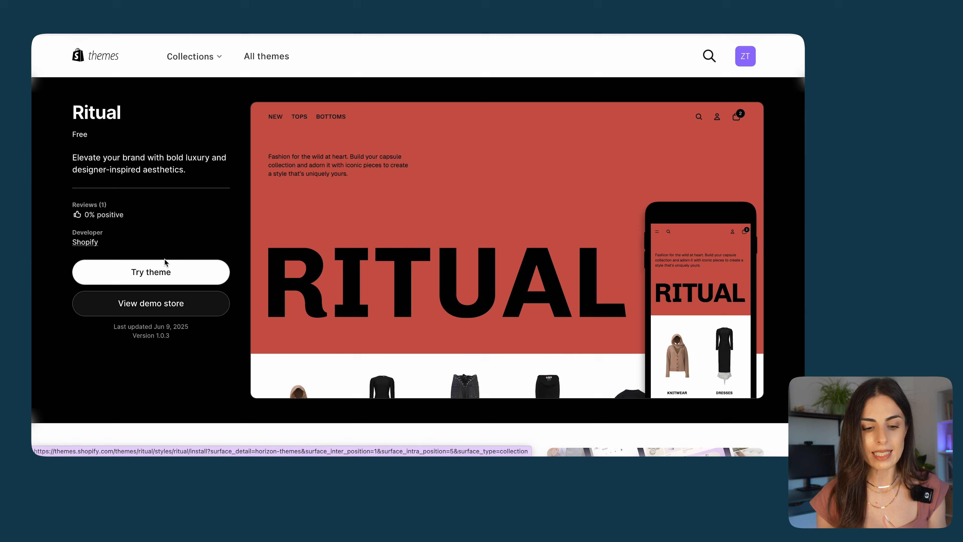
click(147, 314)
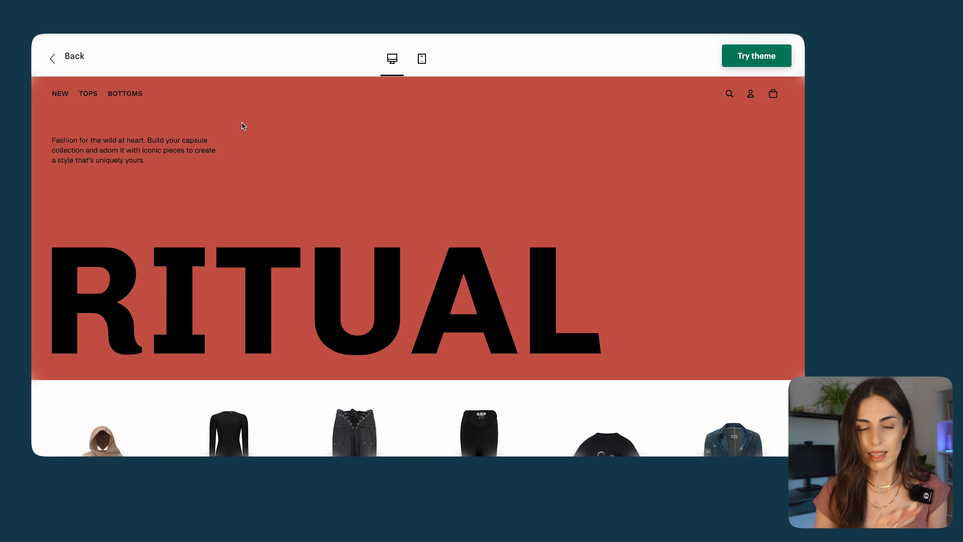
scroll(243, 241, down, 5)
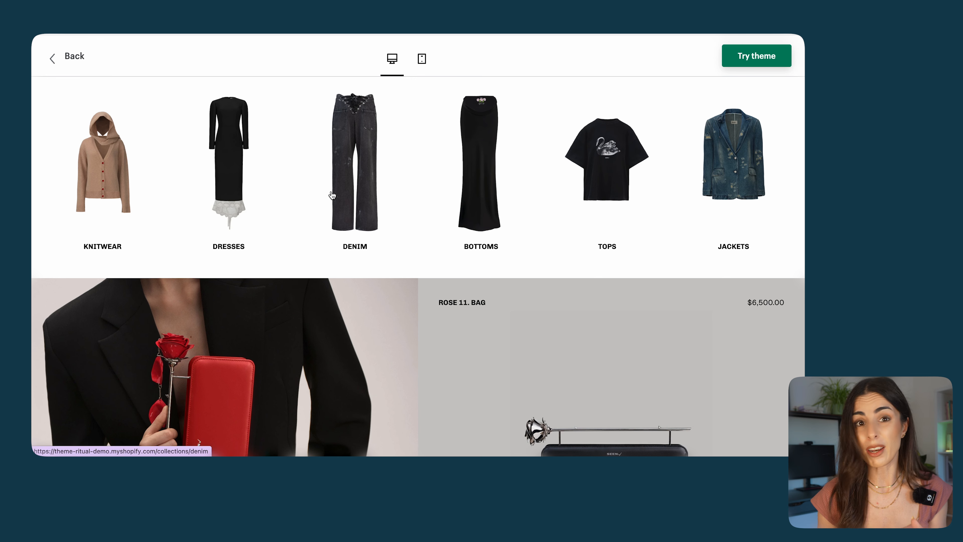
scroll(332, 195, down, 5)
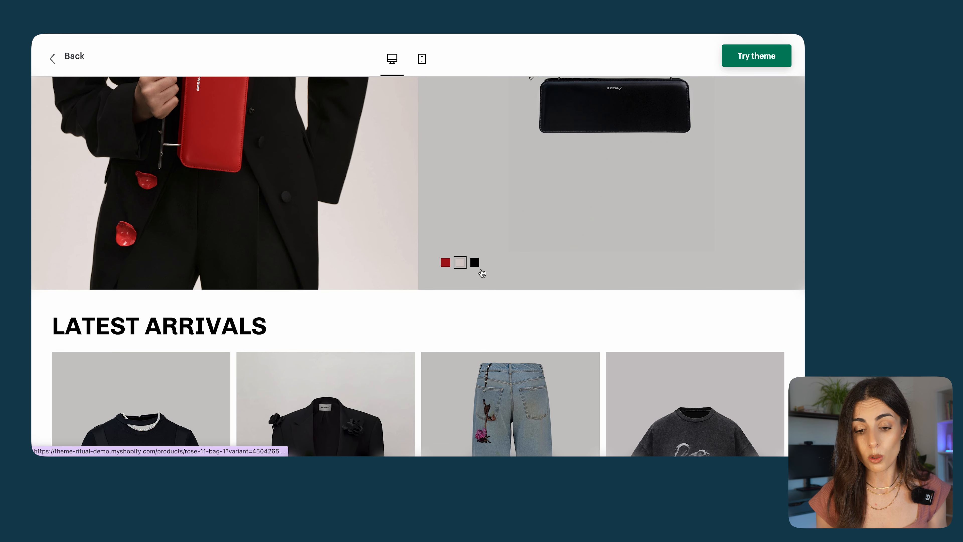
scroll(367, 243, down, 5)
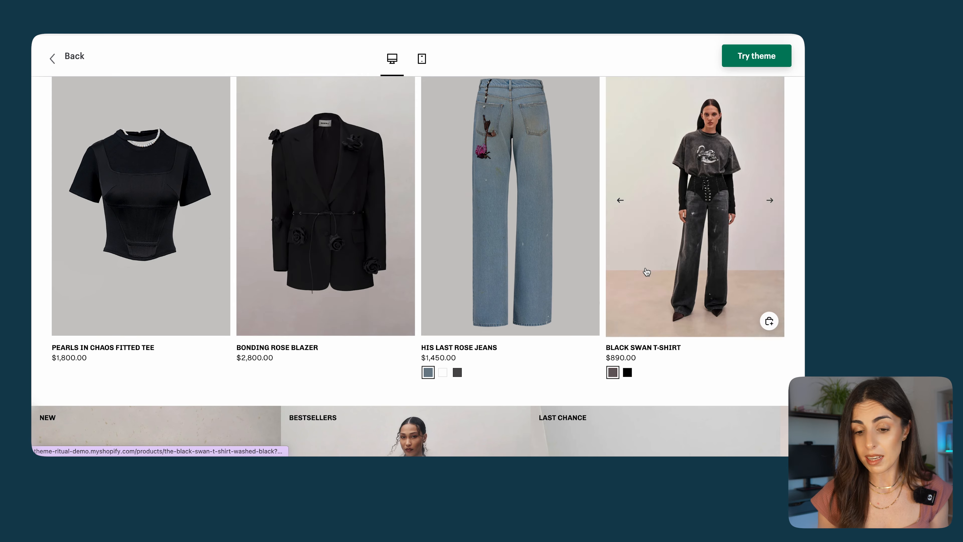
scroll(364, 272, down, 3)
scroll(364, 273, up, 4)
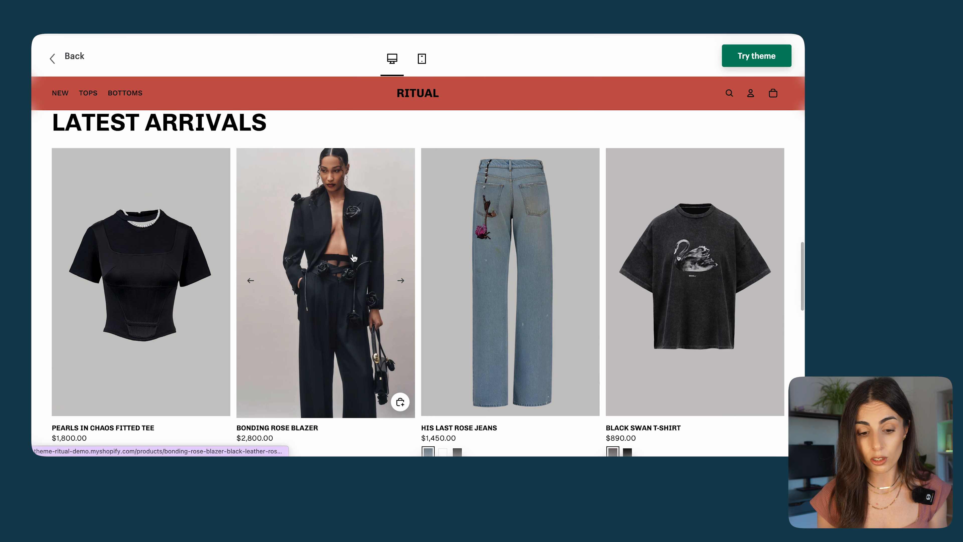
- Open the Bonding Rose Blazer product page in the Ritual demo and review it
click(353, 254)
scroll(756, 286, down, 10)
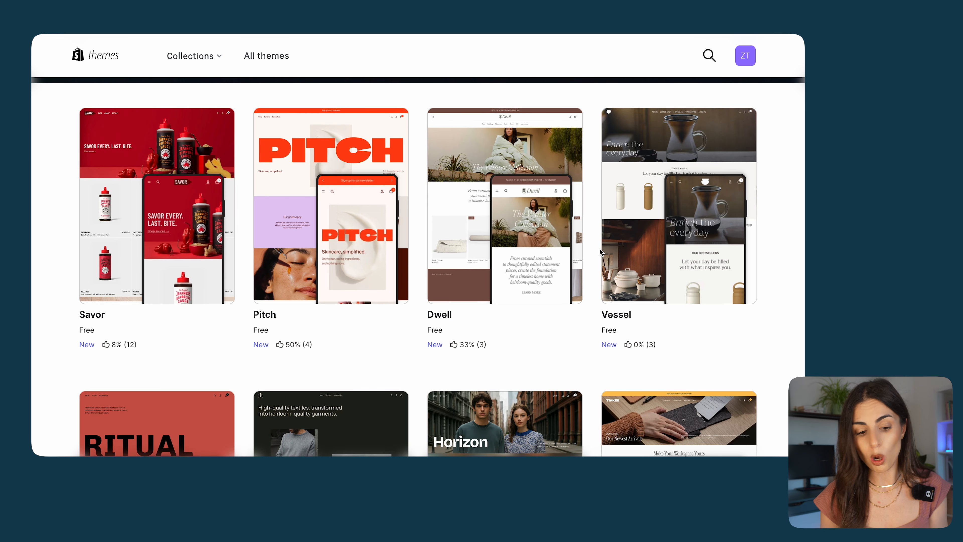
- Open the Heritage theme's demo store and examine its home page, including the collection images, The Wool Blanket section and bestsellers
scroll(600, 251, down, 4)
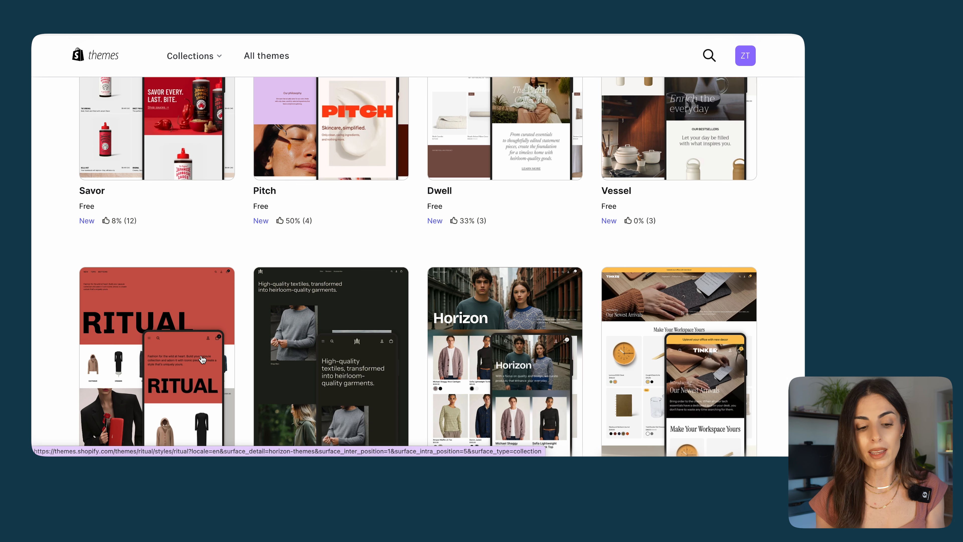
scroll(181, 337, down, 5)
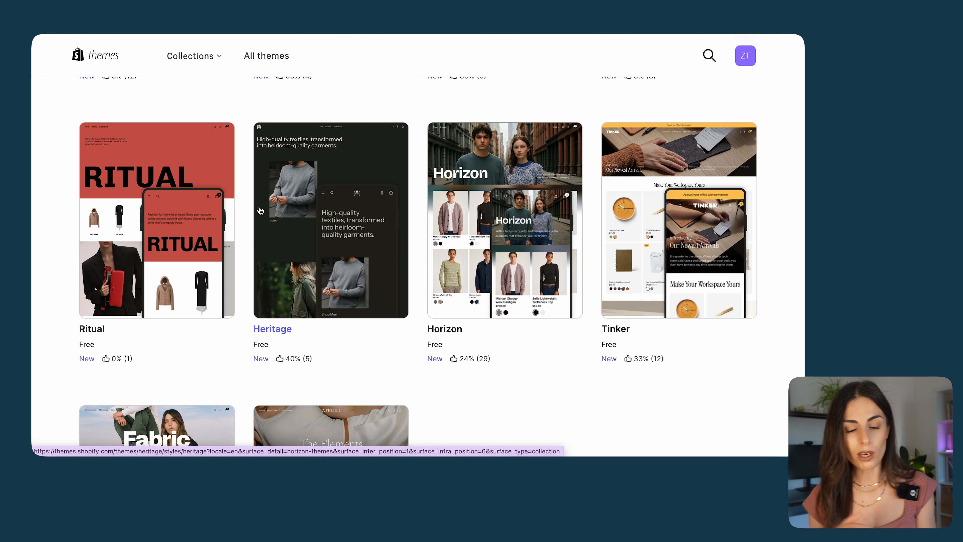
click(353, 248)
click(205, 302)
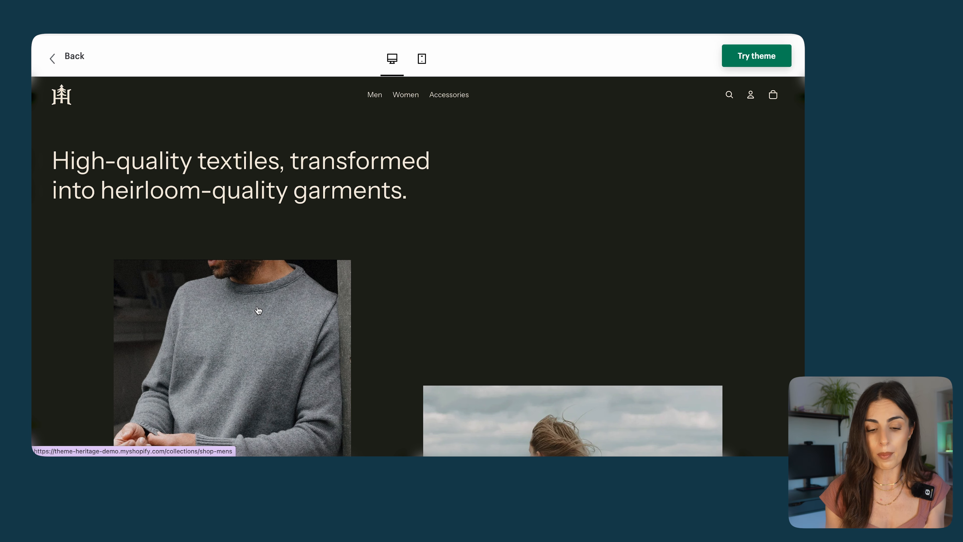
scroll(289, 315, down, 10)
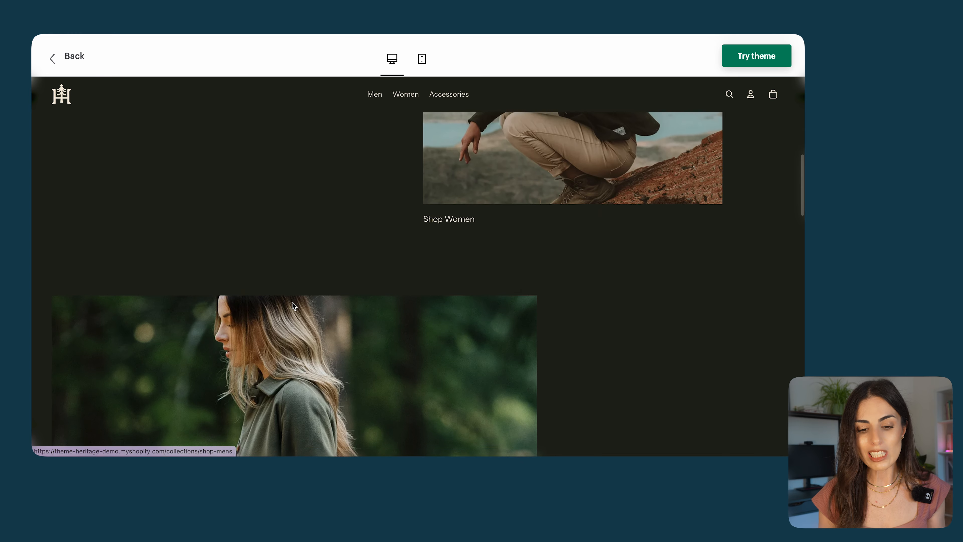
scroll(295, 306, down, 10)
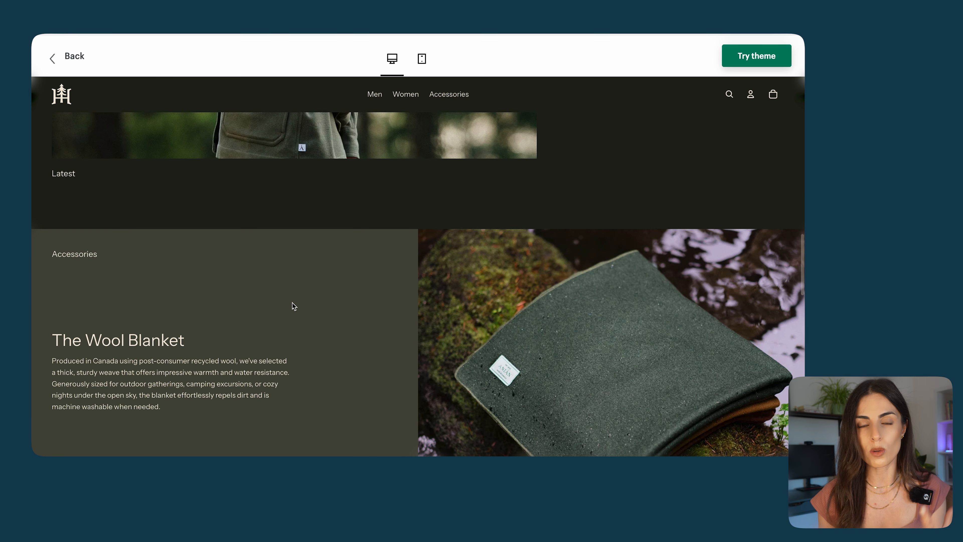
scroll(295, 306, down, 8)
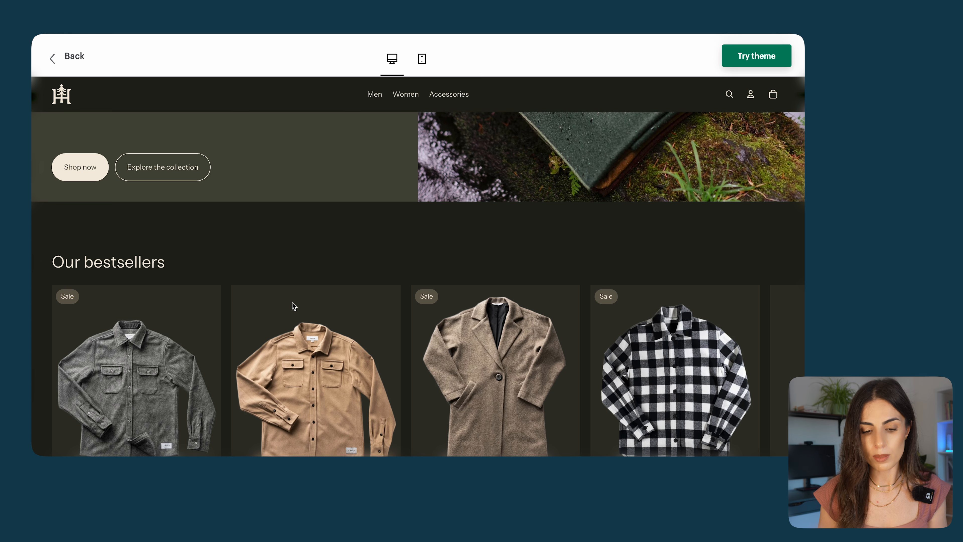
- Open the MOF Twill Overshirt product page from the Heritage demo's bestsellers and review its gallery, options and description
scroll(292, 303, down, 3)
click(318, 263)
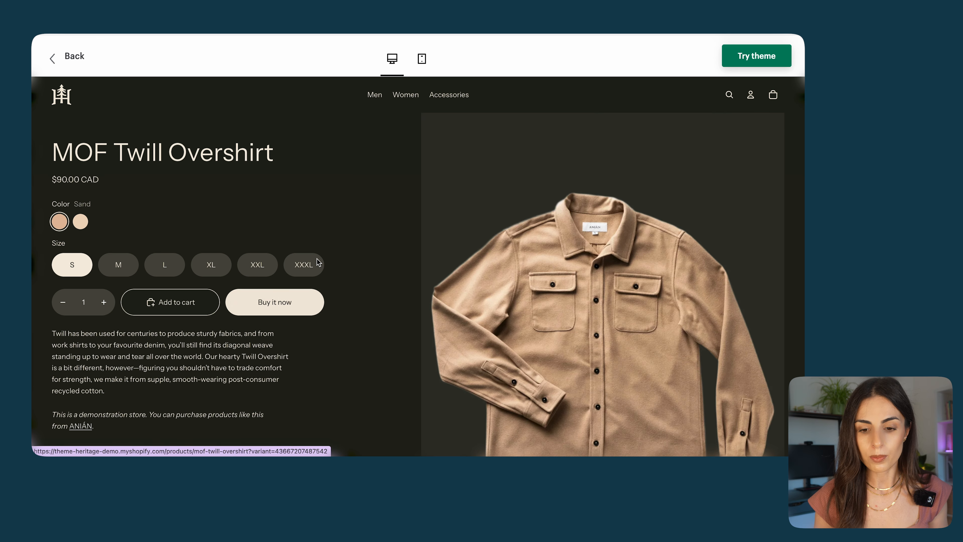
scroll(529, 288, down, 5)
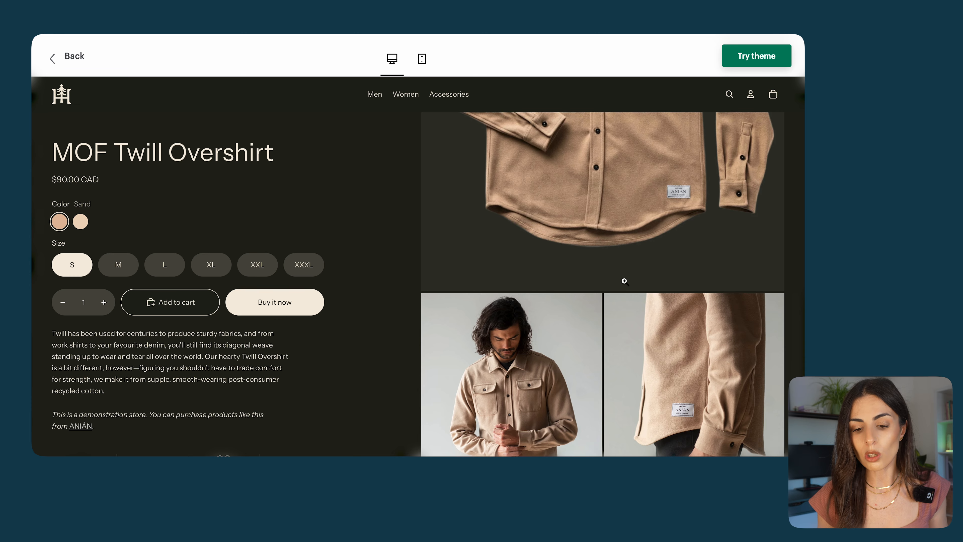
scroll(625, 281, down, 10)
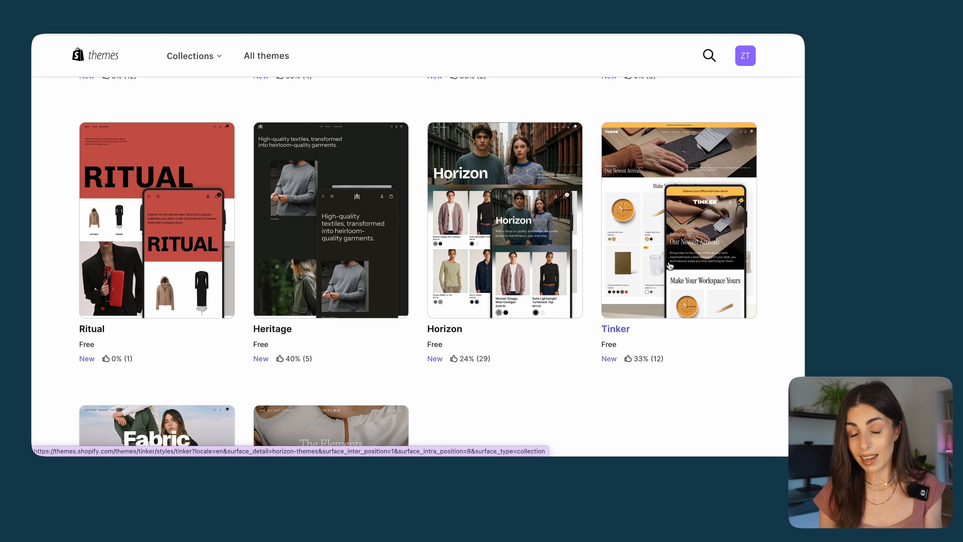
- Open the Tinker theme's demo store and examine its home page, including the product grid and the Productivity Essentials video section
scroll(670, 266, up, 10)
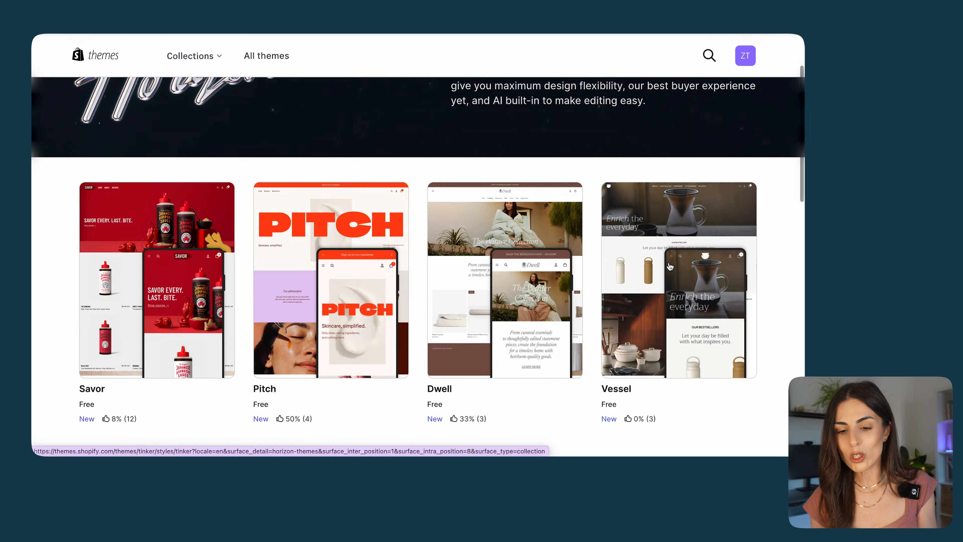
scroll(669, 263, down, 10)
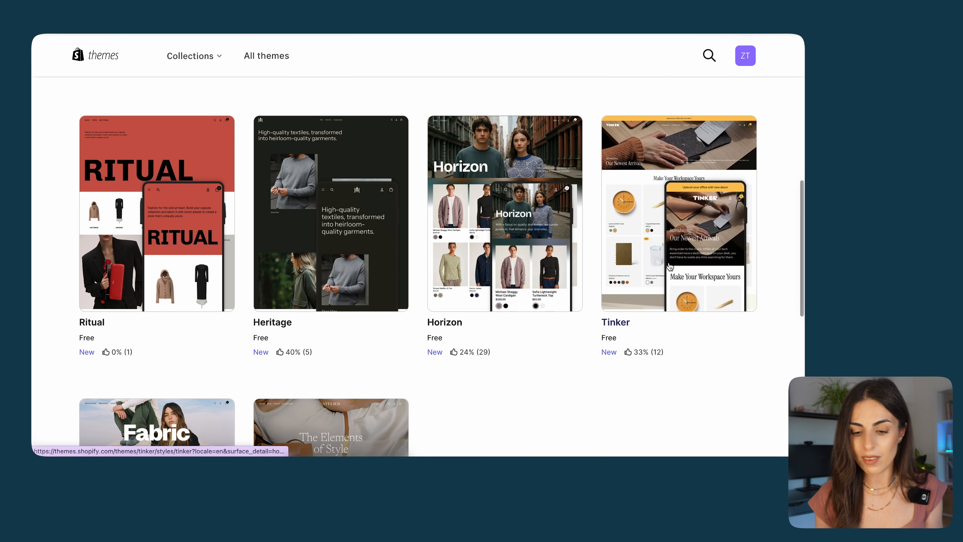
click(673, 248)
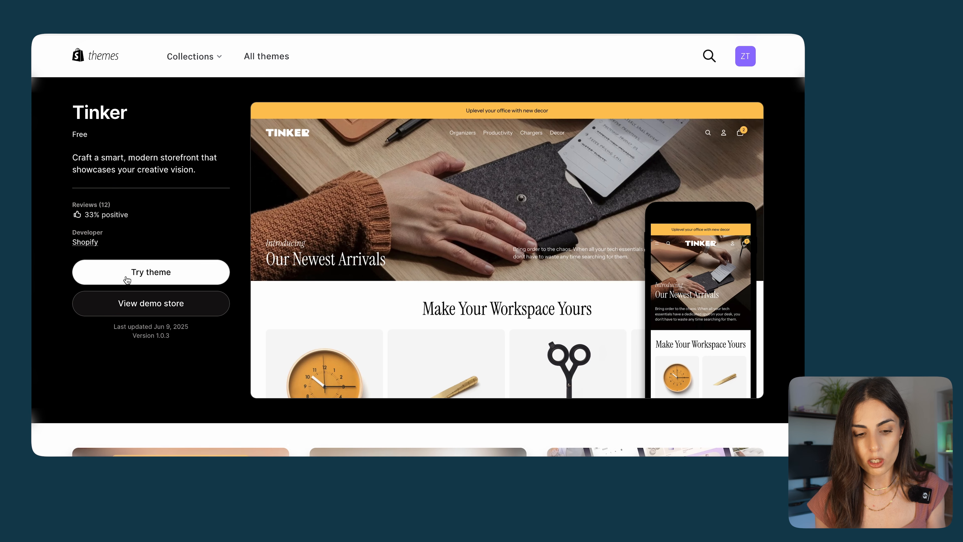
click(144, 310)
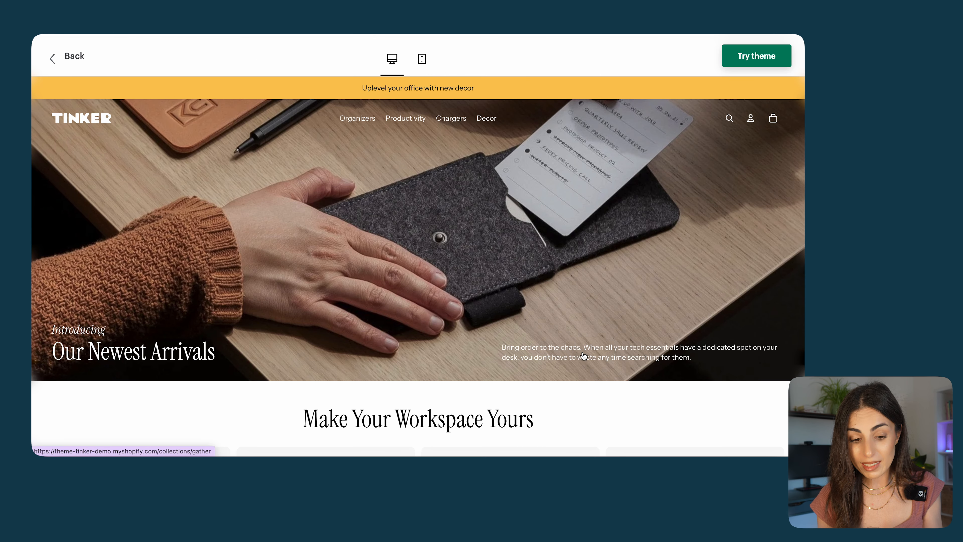
scroll(544, 357, down, 10)
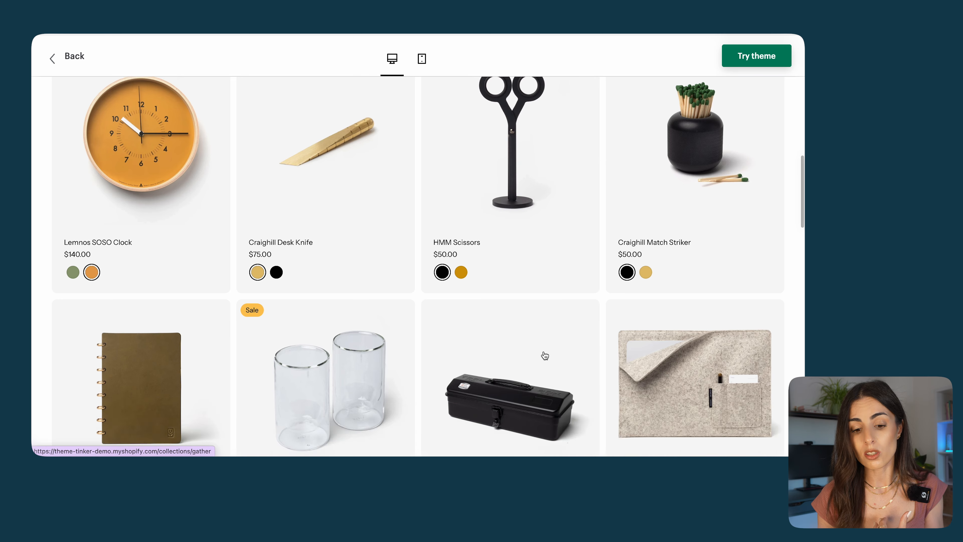
scroll(545, 356, down, 10)
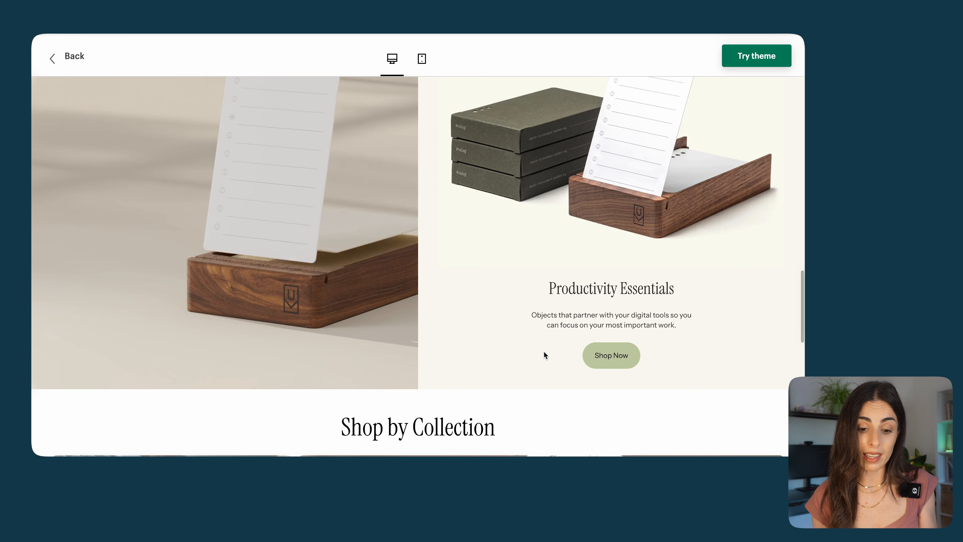
scroll(544, 351, up, 1)
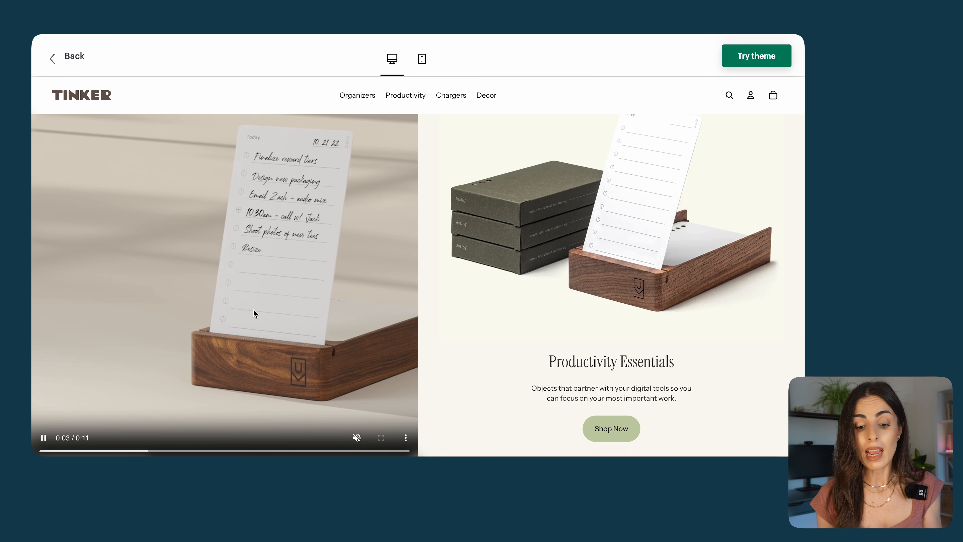
scroll(253, 310, down, 10)
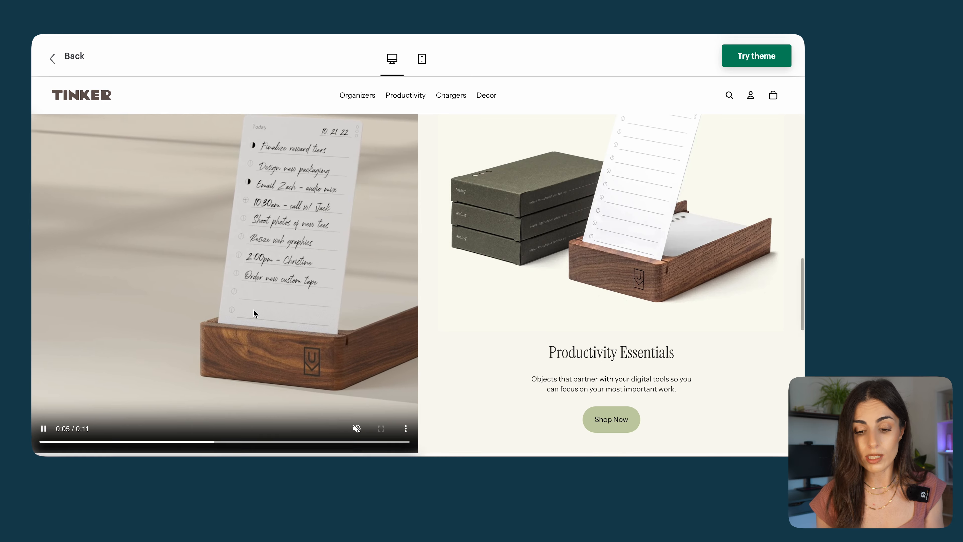
scroll(253, 310, up, 15)
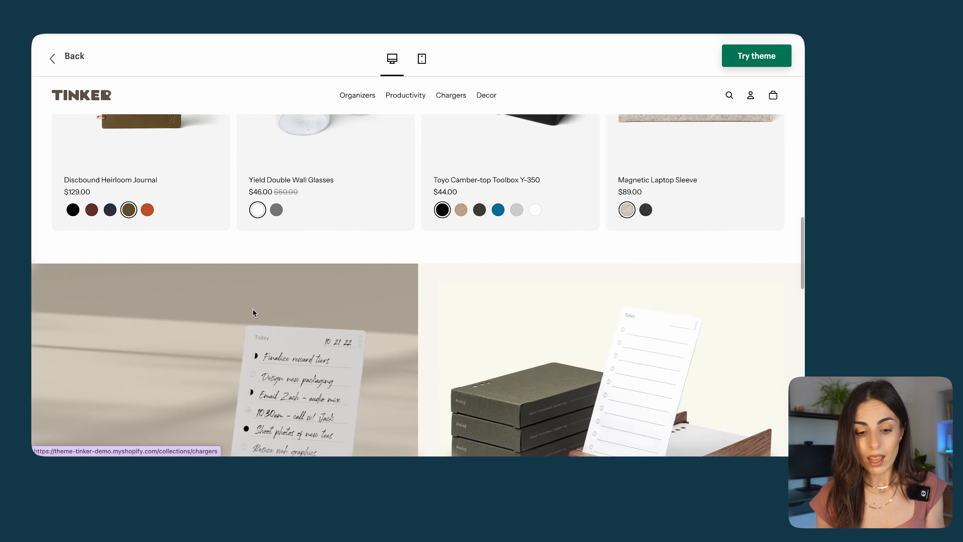
scroll(254, 313, down, 1)
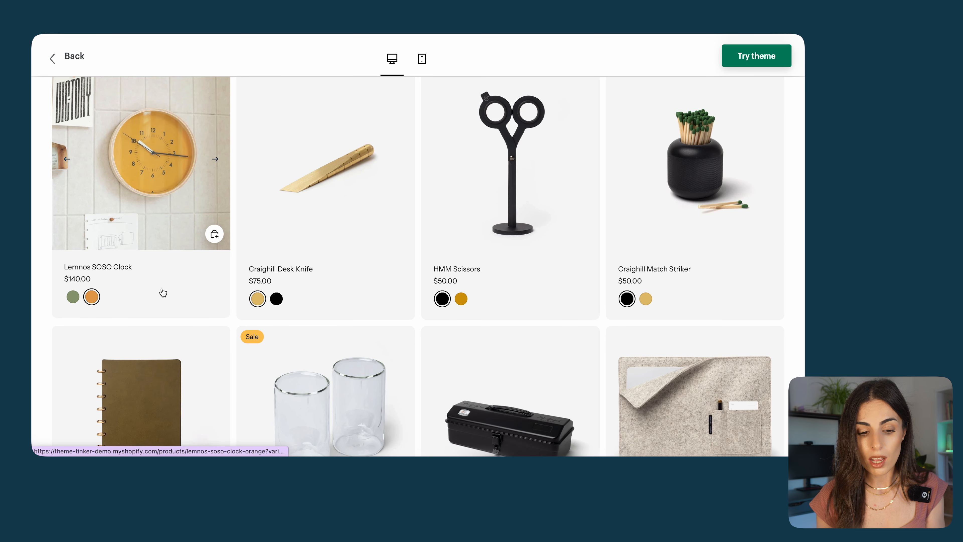
- Open the Lemnos SOSO Clock product page in the Tinker demo and review its gallery, dimensions and Shop The Full Collection section
mouse_move(150, 184)
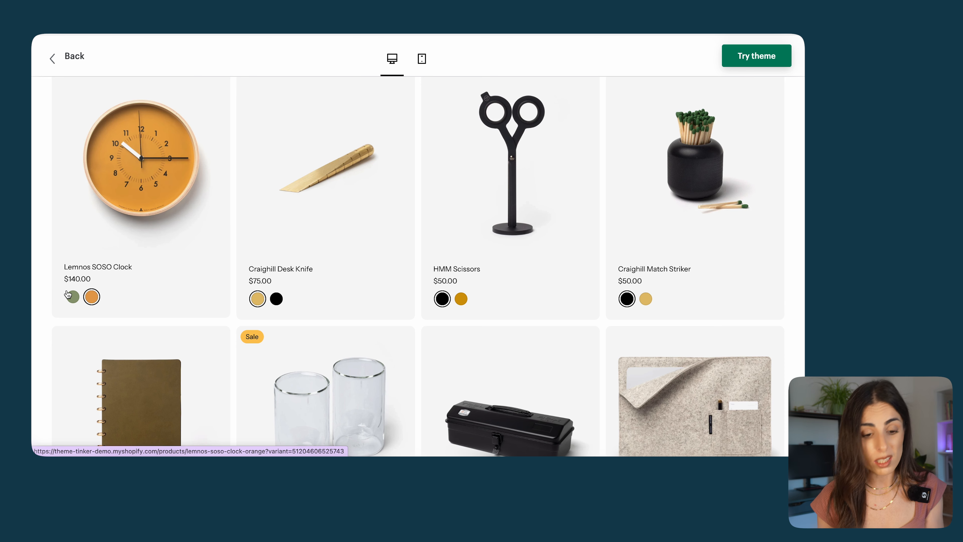
click(155, 169)
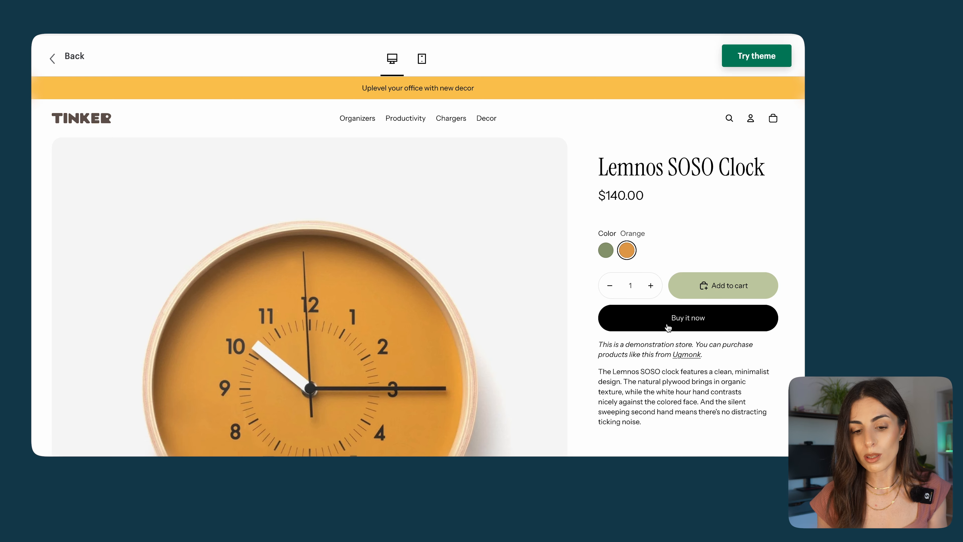
scroll(669, 325, down, 5)
scroll(718, 421, down, 8)
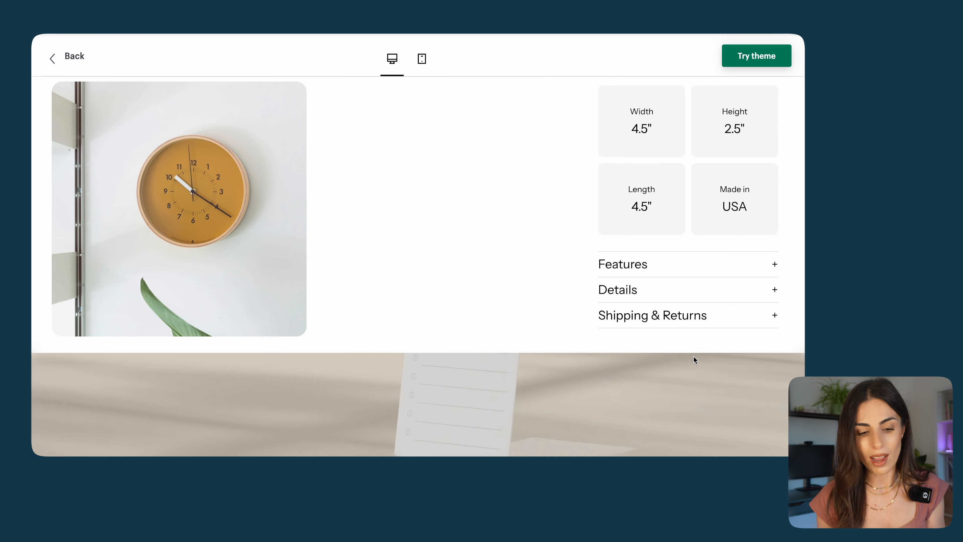
scroll(676, 318, down, 10)
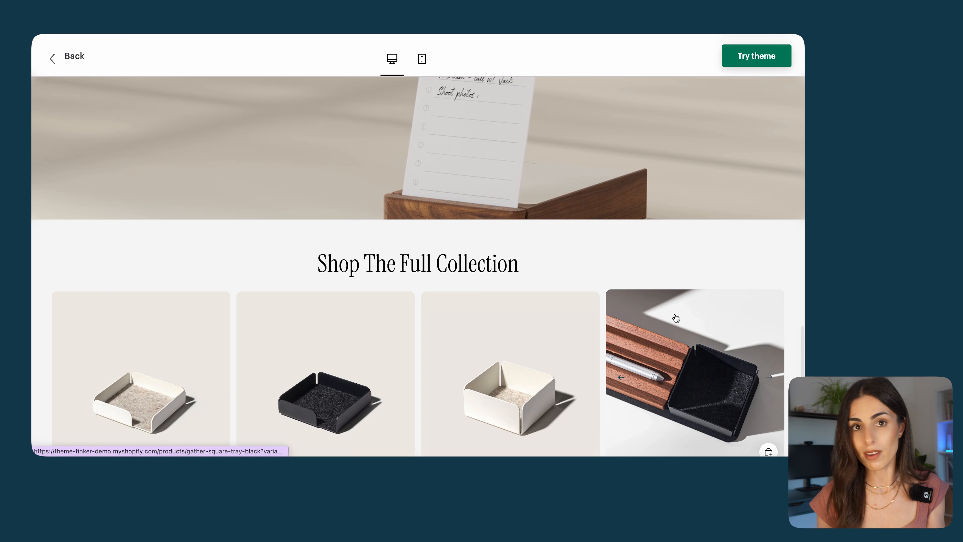
scroll(677, 318, down, 1)
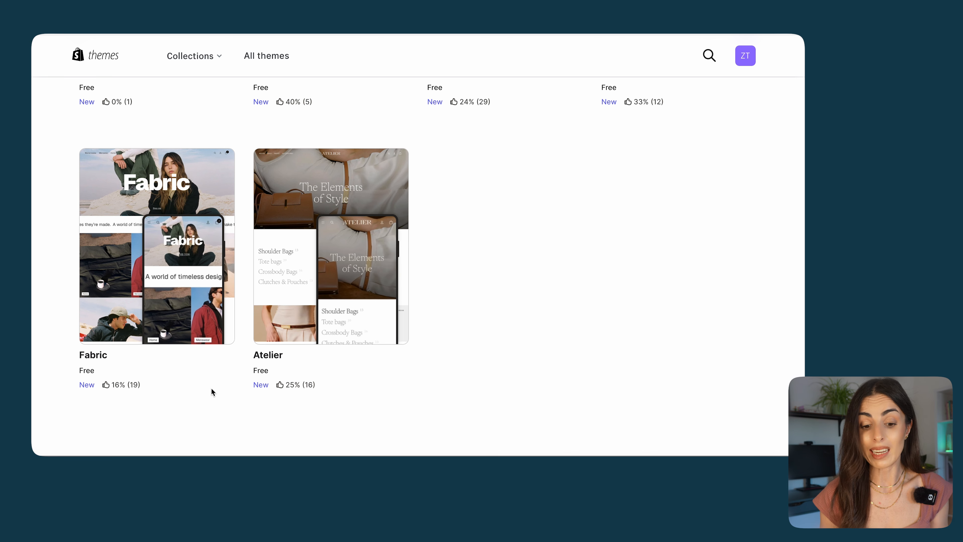
- Open the Fabric theme's demo store and examine its home page, including the video sections and New Arrivals
scroll(535, 327, up, 5)
scroll(535, 327, down, 7)
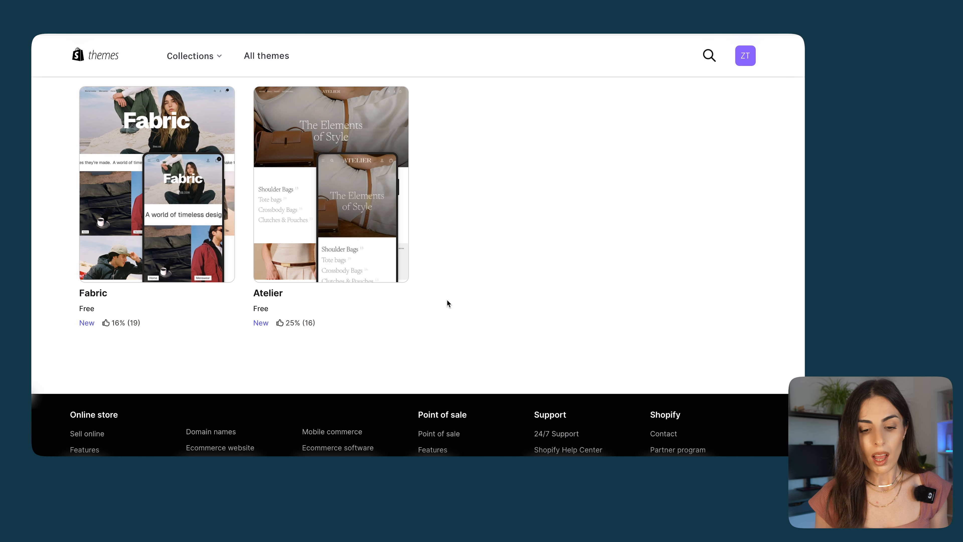
click(175, 195)
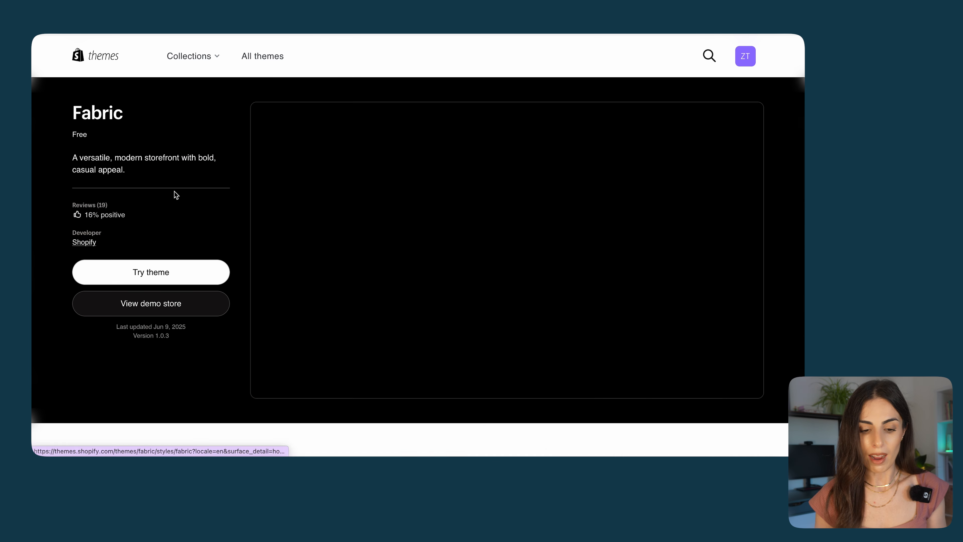
click(148, 307)
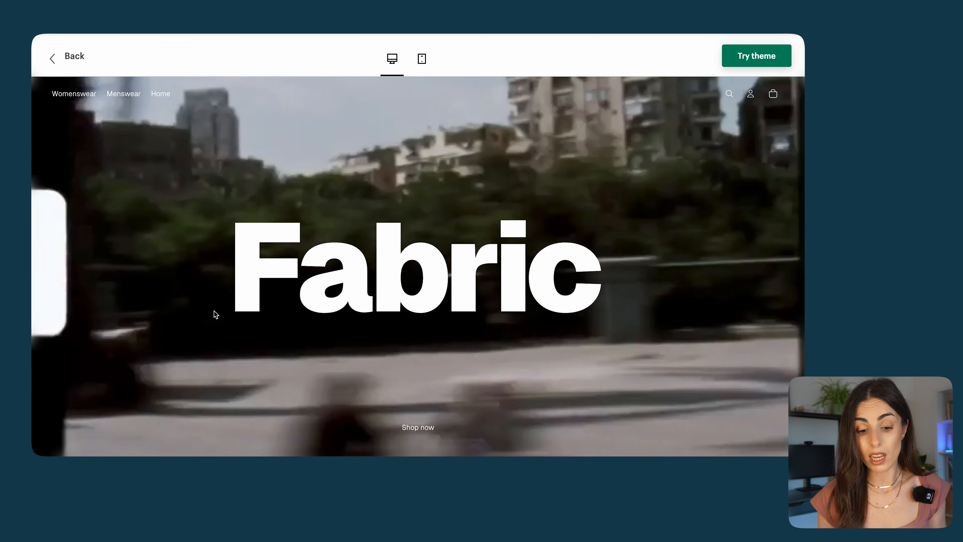
scroll(252, 333, down, 10)
scroll(252, 330, down, 5)
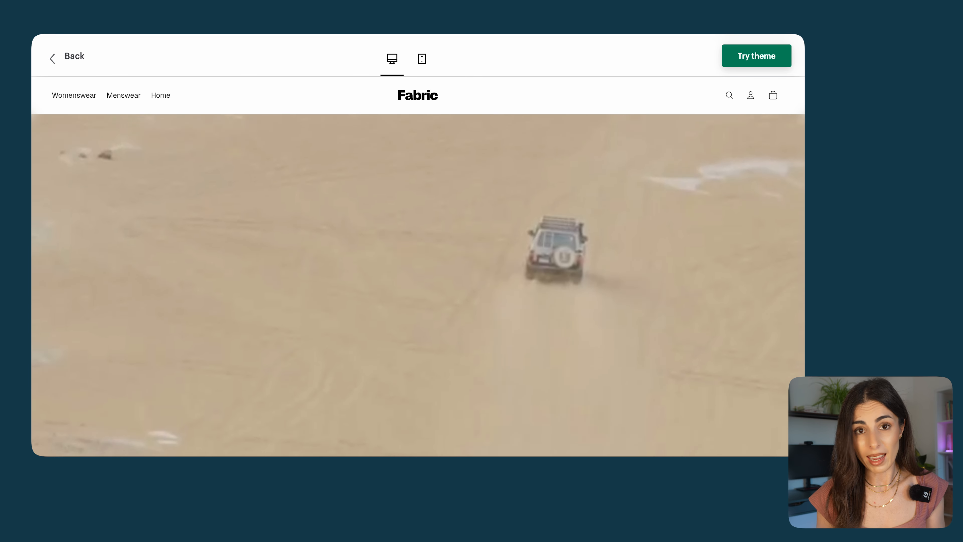
scroll(254, 332, down, 4)
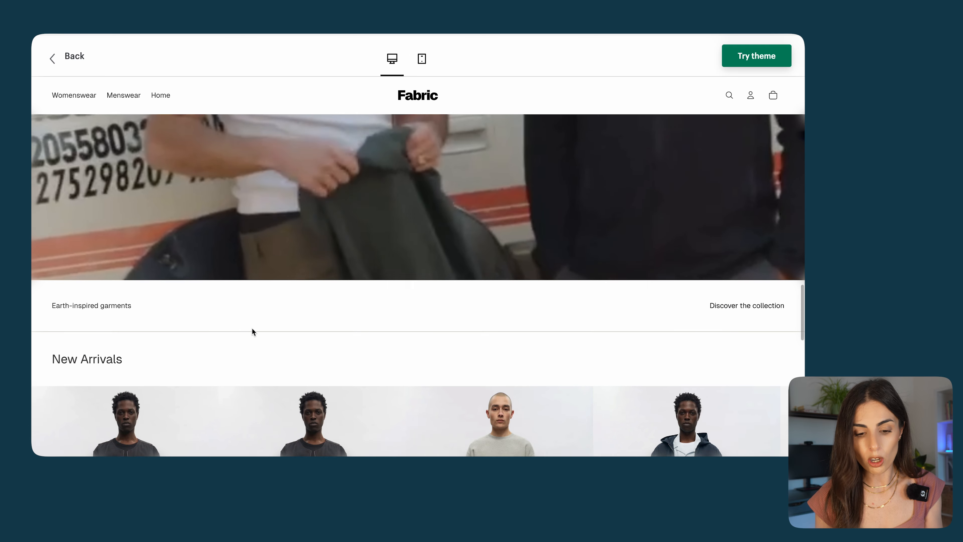
scroll(252, 330, down, 8)
scroll(258, 324, up, 2)
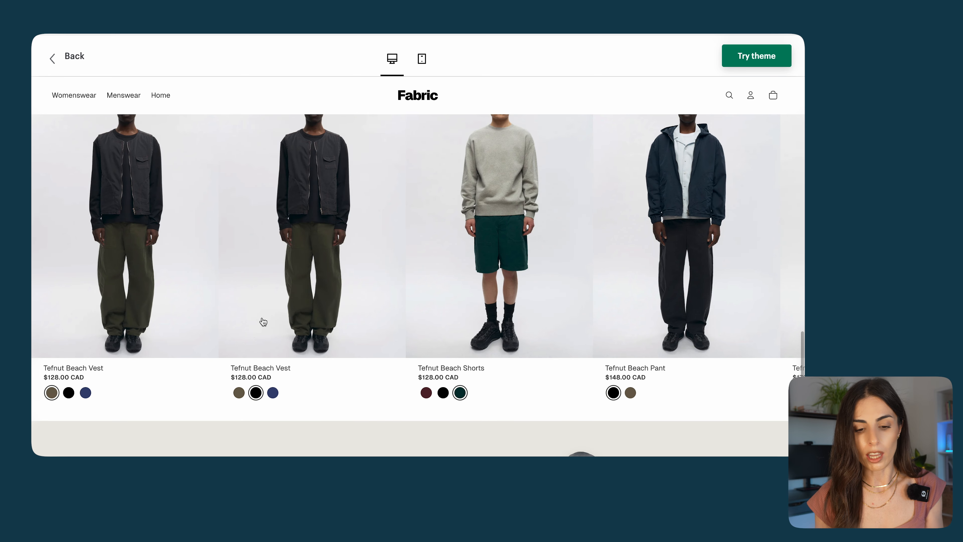
- Open the black Tefnut Beach Vest product page from Fabric's New Arrivals and review its gallery, options and related items
click(304, 242)
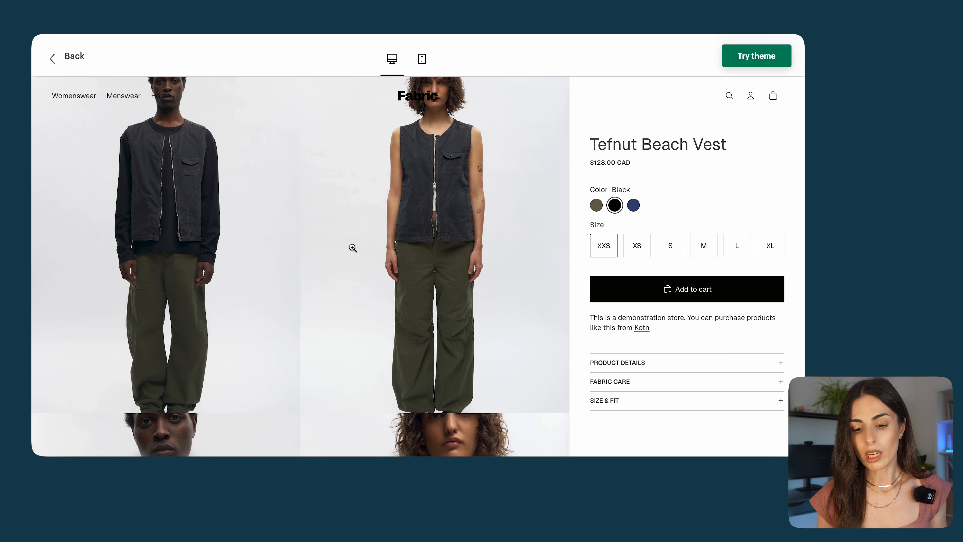
scroll(351, 242, down, 5)
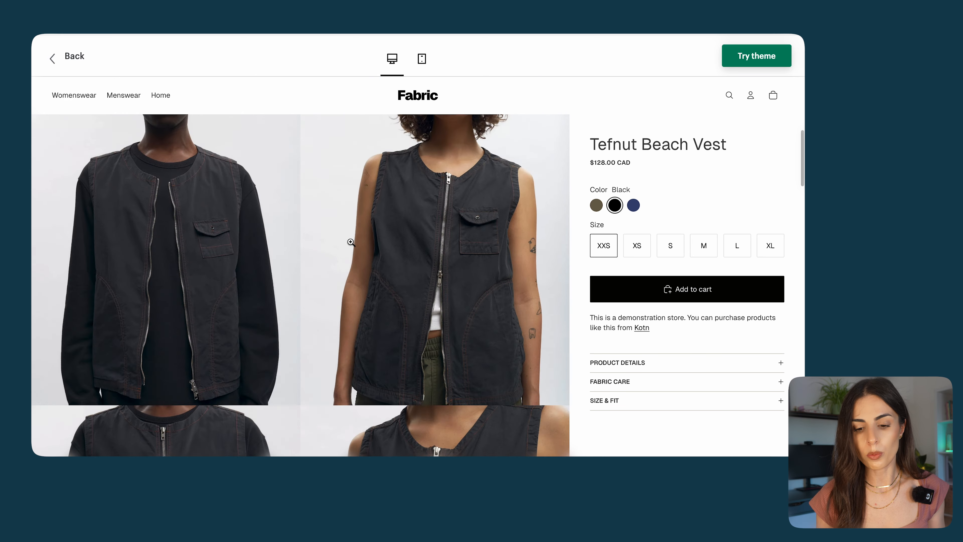
scroll(351, 242, down, 10)
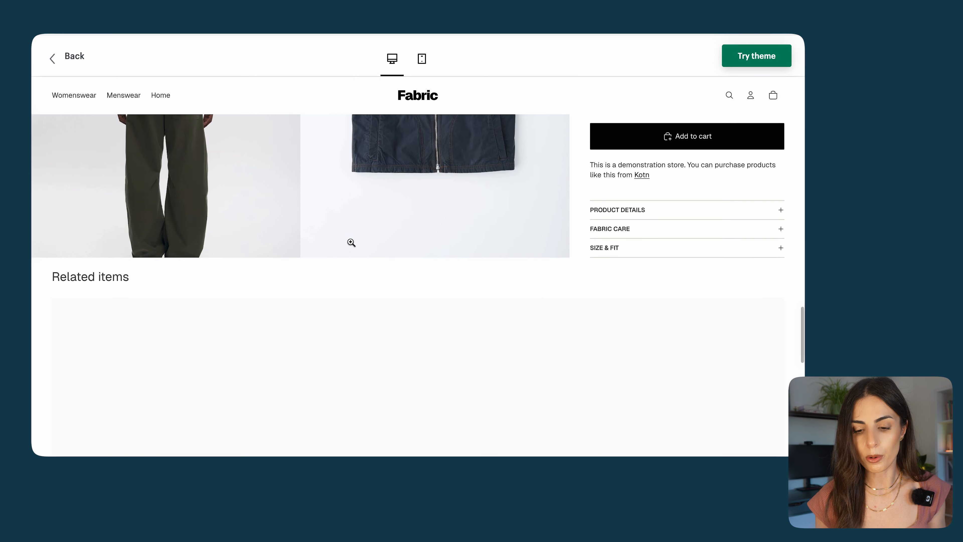
scroll(352, 246, down, 5)
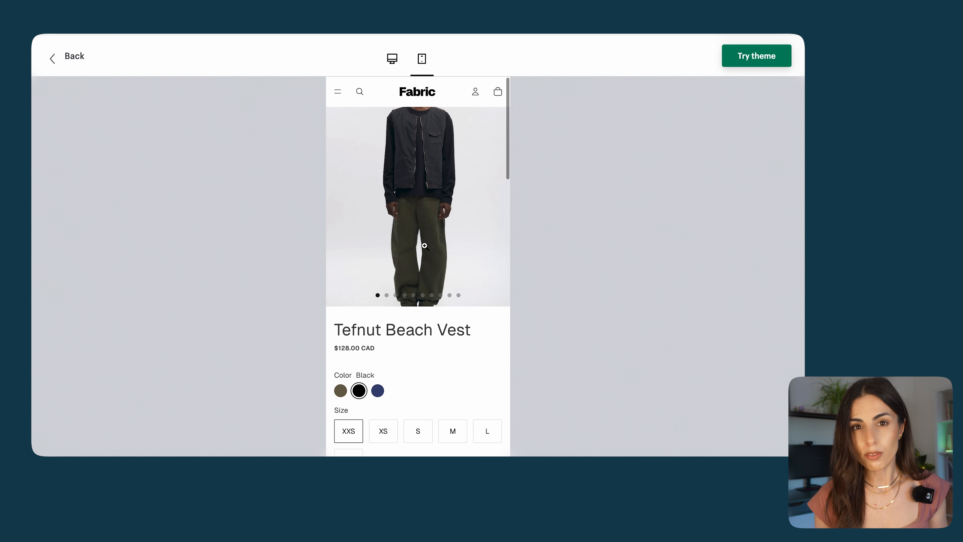
- Review the Tefnut Beach Vest page in the mobile preview, including its size options and Related items carousel
scroll(424, 245, down, 10)
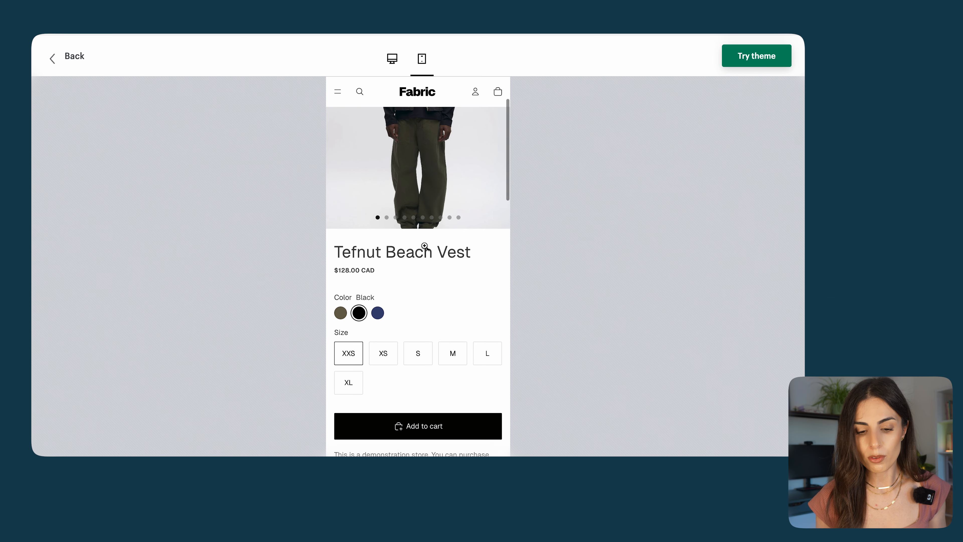
scroll(425, 246, down, 3)
scroll(425, 246, up, 1)
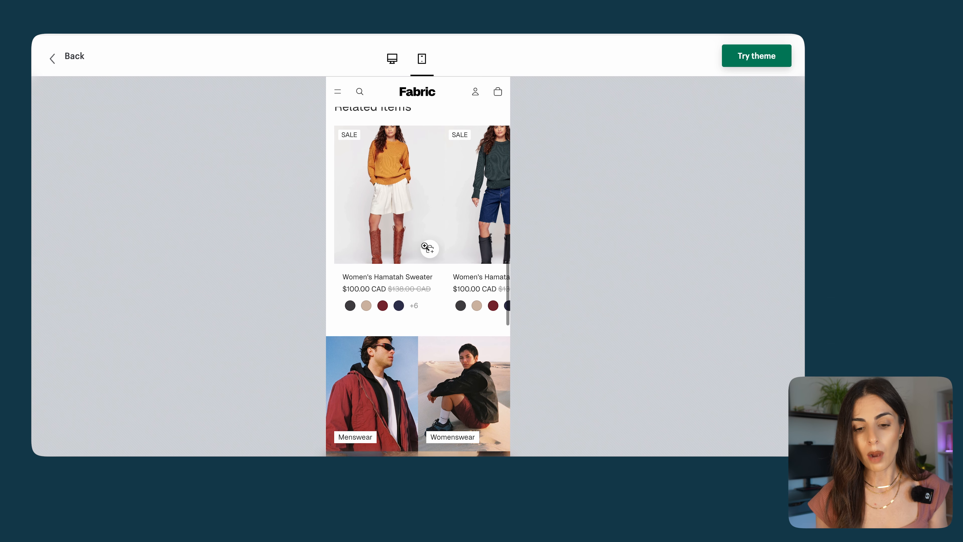
scroll(425, 246, up, 1)
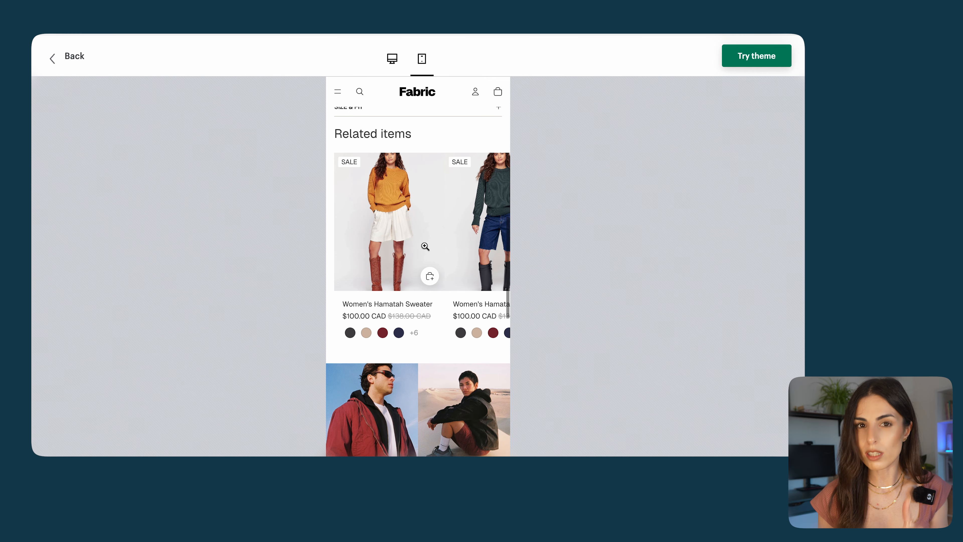
scroll(425, 246, up, 1)
scroll(425, 247, down, 1)
scroll(425, 247, right, 1)
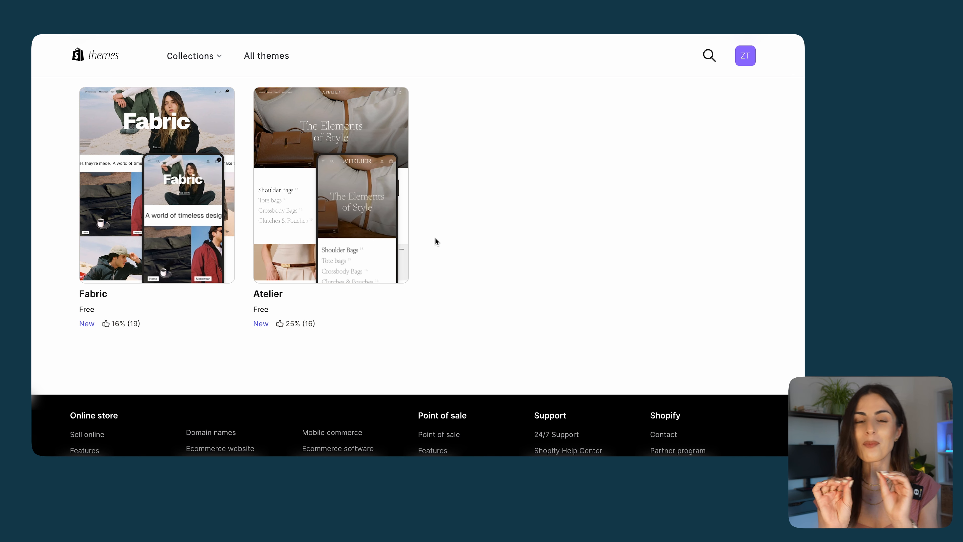
- Open the Atelier theme's demo store and examine its home page, including the bag category list, Mini Isla feature and product row
click(333, 201)
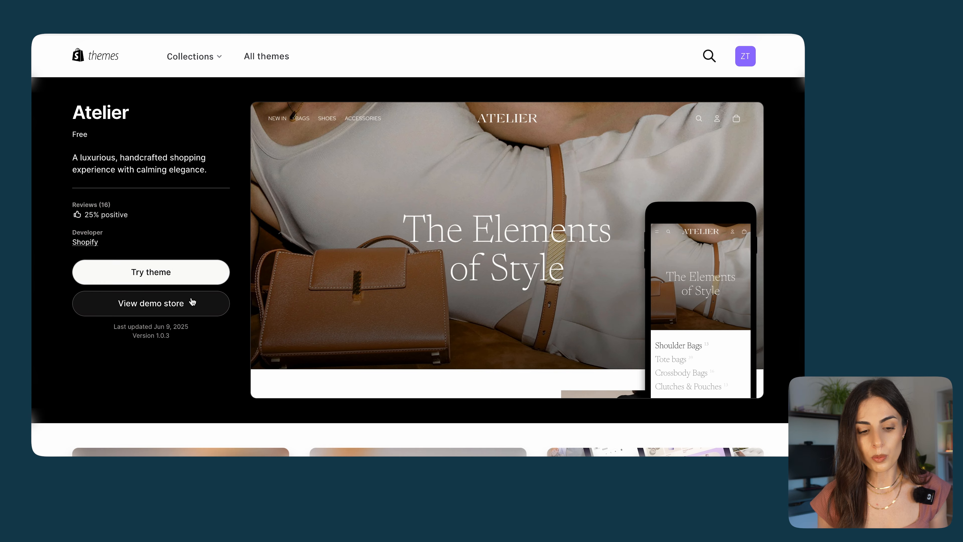
click(188, 309)
scroll(270, 304, down, 5)
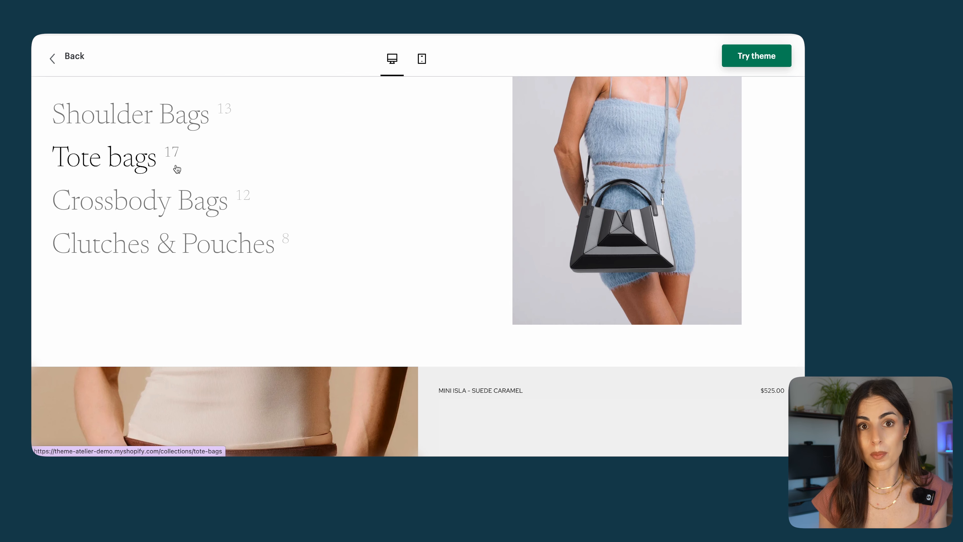
scroll(177, 169, down, 2)
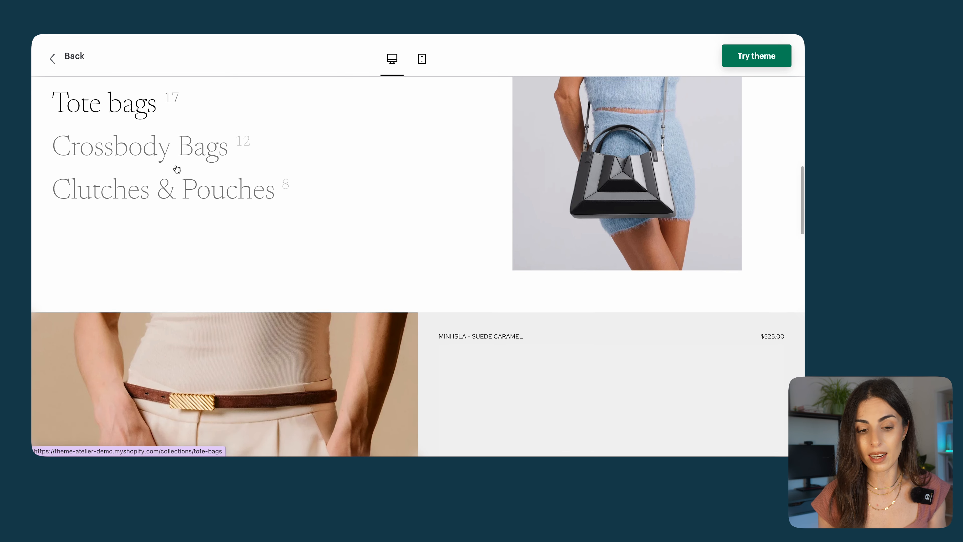
scroll(177, 169, up, 2)
scroll(177, 169, down, 4)
scroll(177, 169, up, 5)
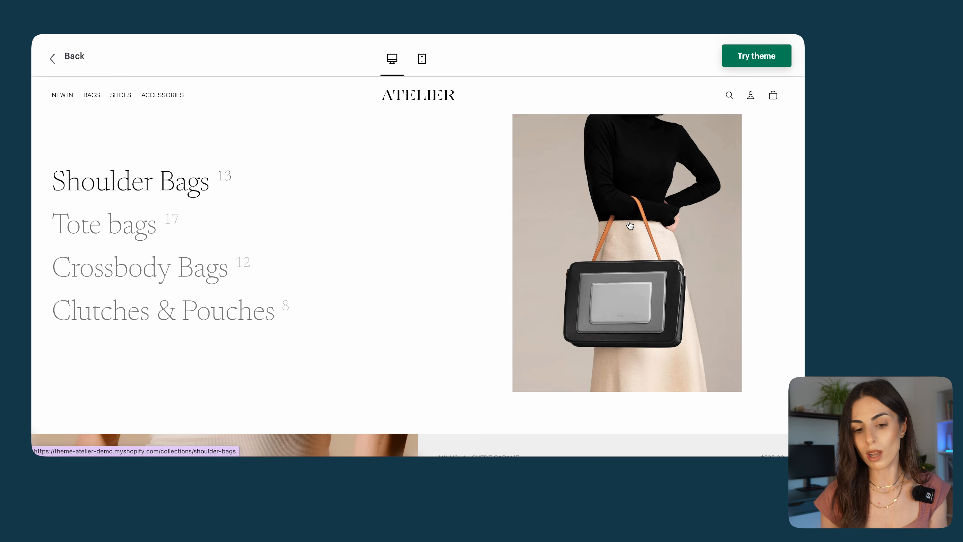
scroll(143, 271, down, 10)
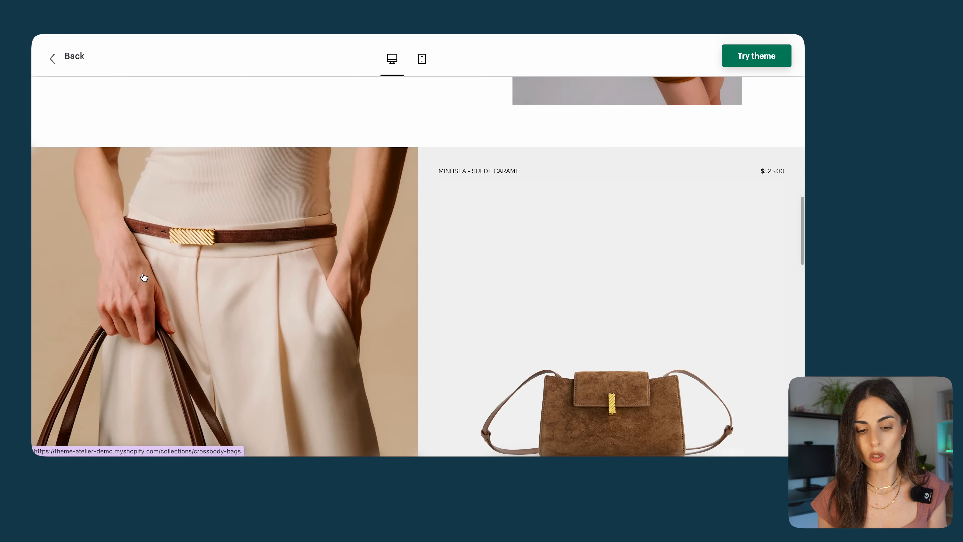
scroll(144, 276, down, 10)
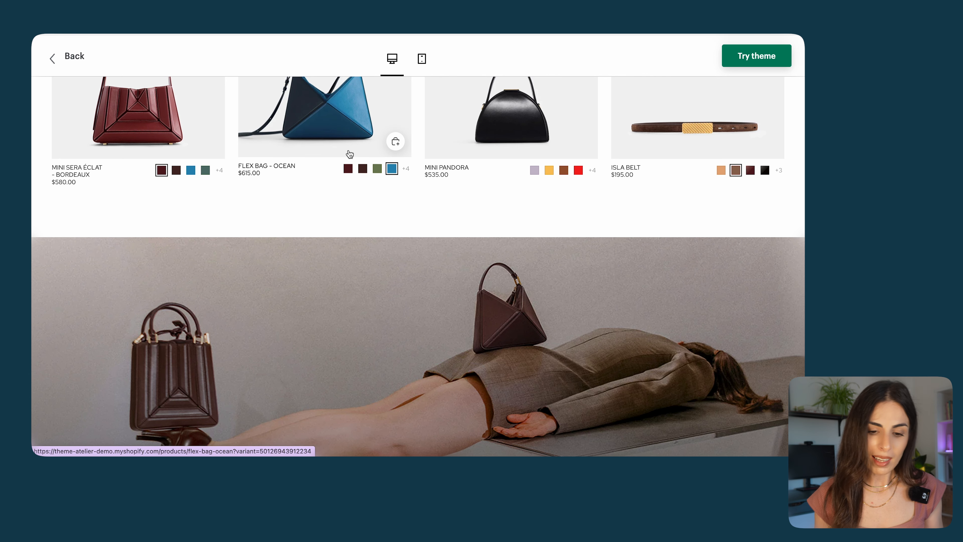
- Open the Flex Bag - Ocean product page in the Atelier demo store and review its layout and product details
click(324, 134)
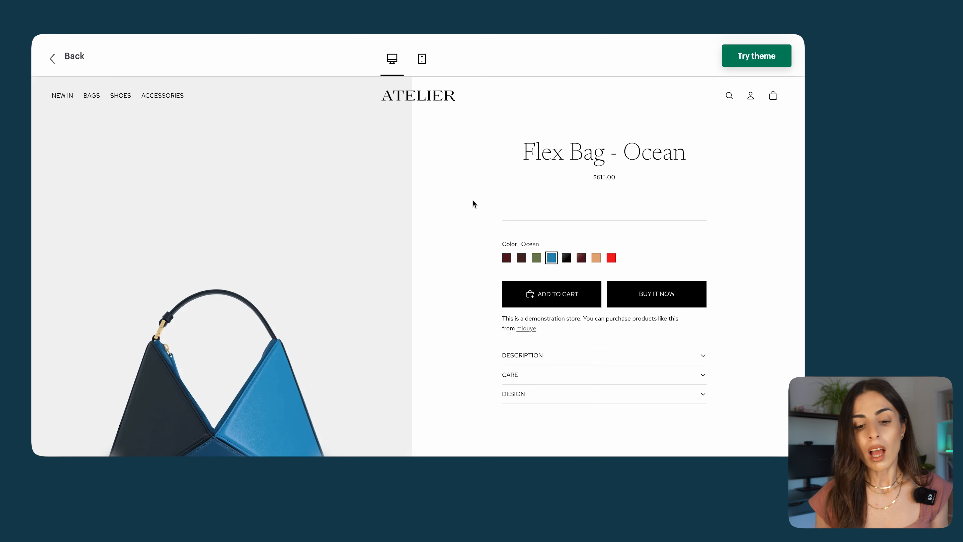
scroll(472, 204, down, 3)
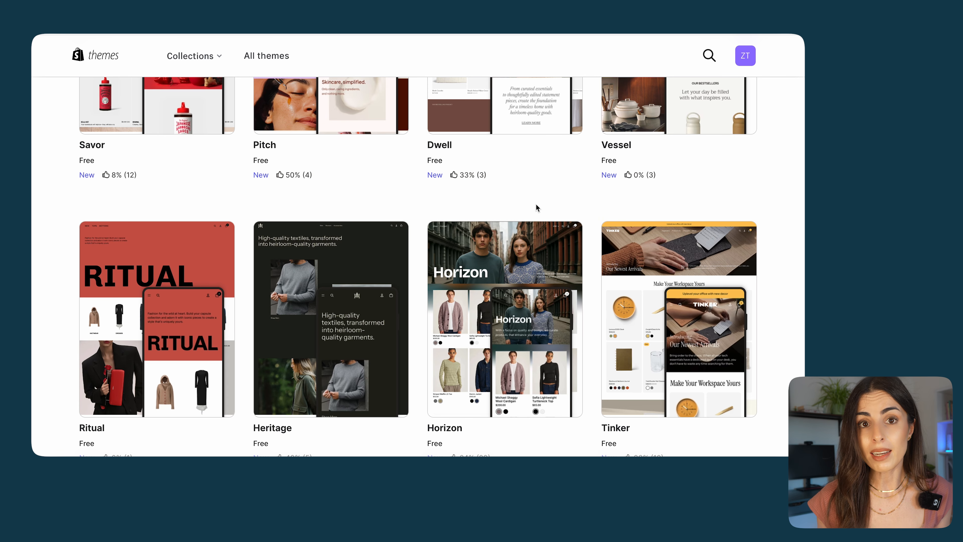
- Open the Horizon theme's demo store from the free themes collection and examine its home page hero and product grid
scroll(494, 278, down, 2)
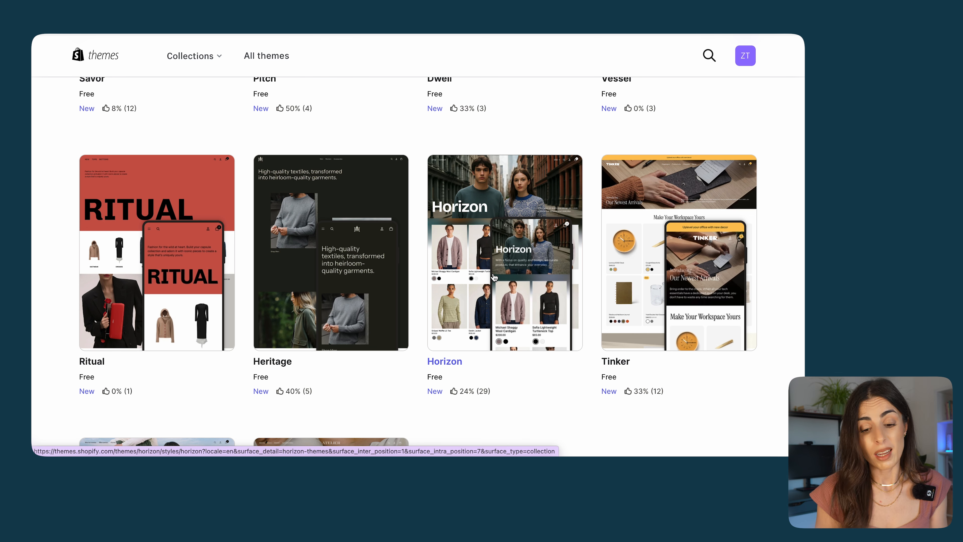
click(494, 278)
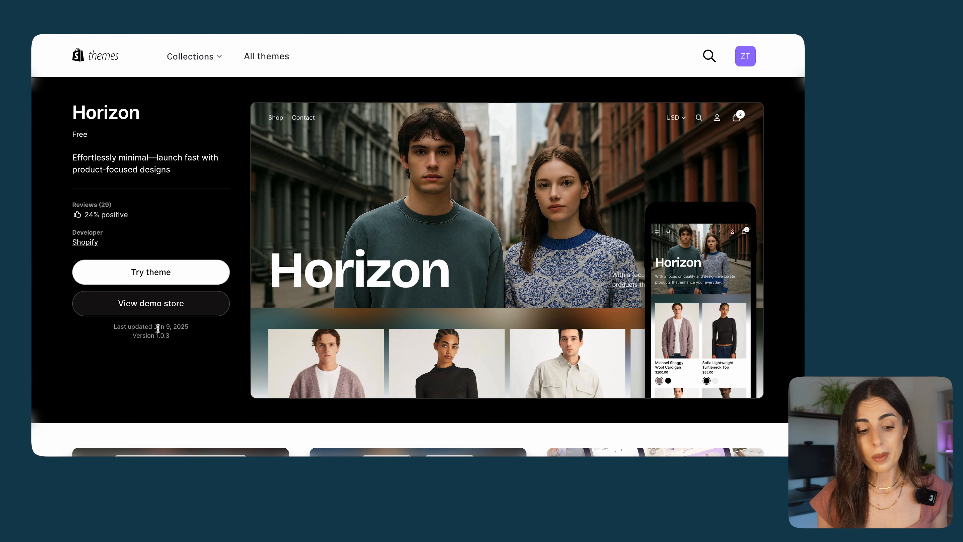
click(167, 306)
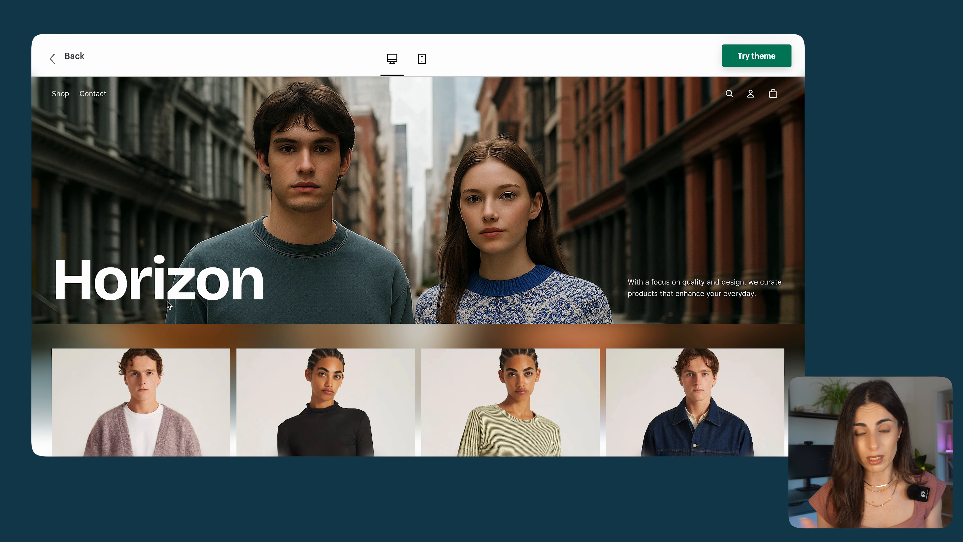
scroll(168, 303, down, 10)
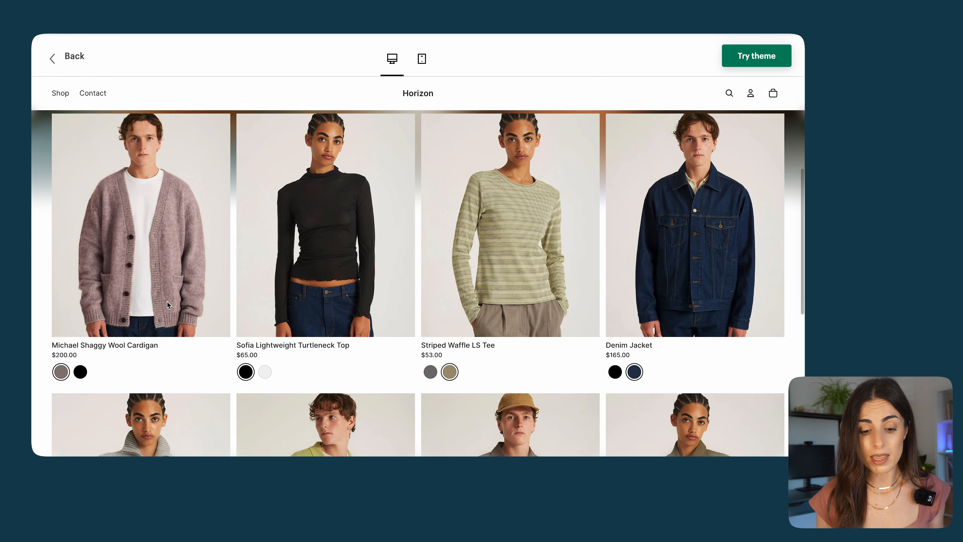
scroll(167, 300, down, 5)
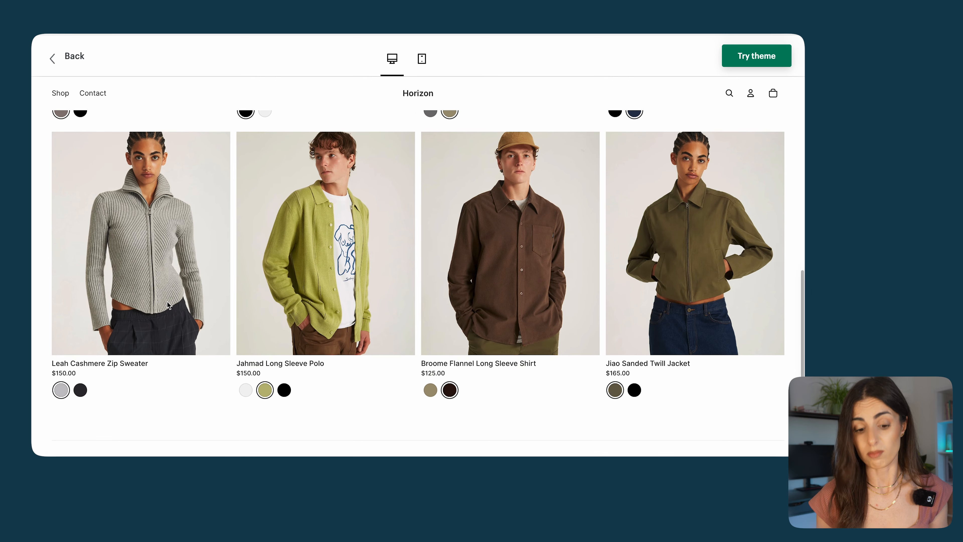
scroll(314, 261, up, 15)
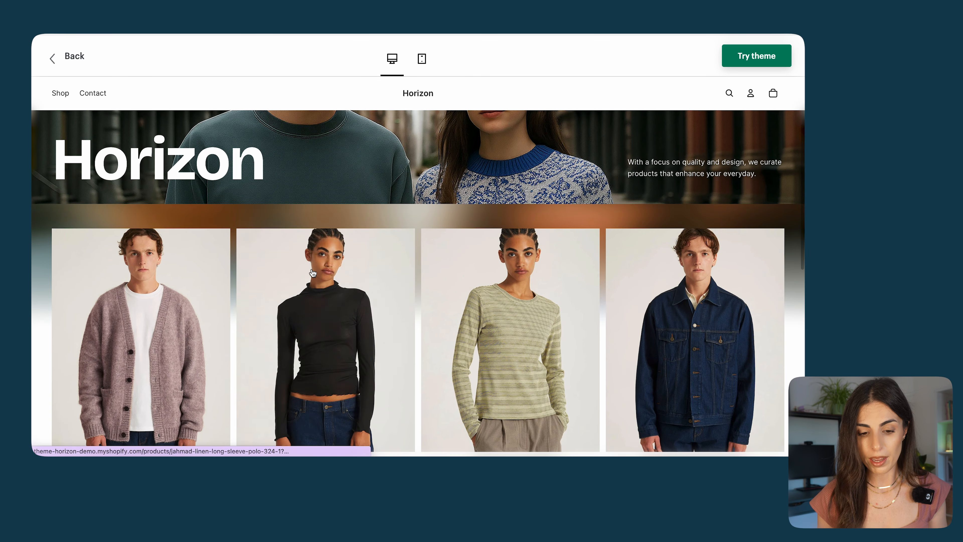
- Open the black Sofia Lightweight Turtleneck Top product page and review its image gallery, options and purchase section
click(314, 333)
scroll(596, 280, down, 10)
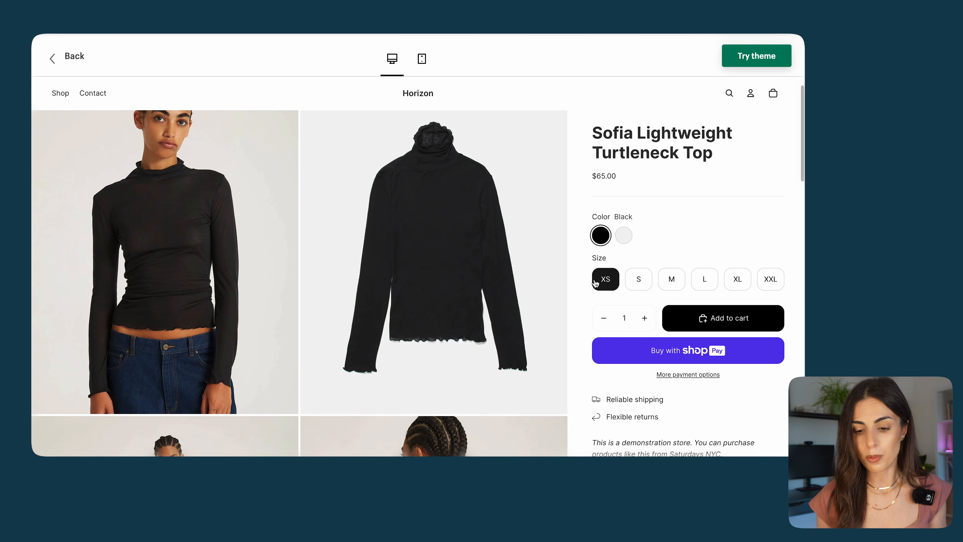
scroll(596, 284, down, 10)
scroll(595, 284, up, 4)
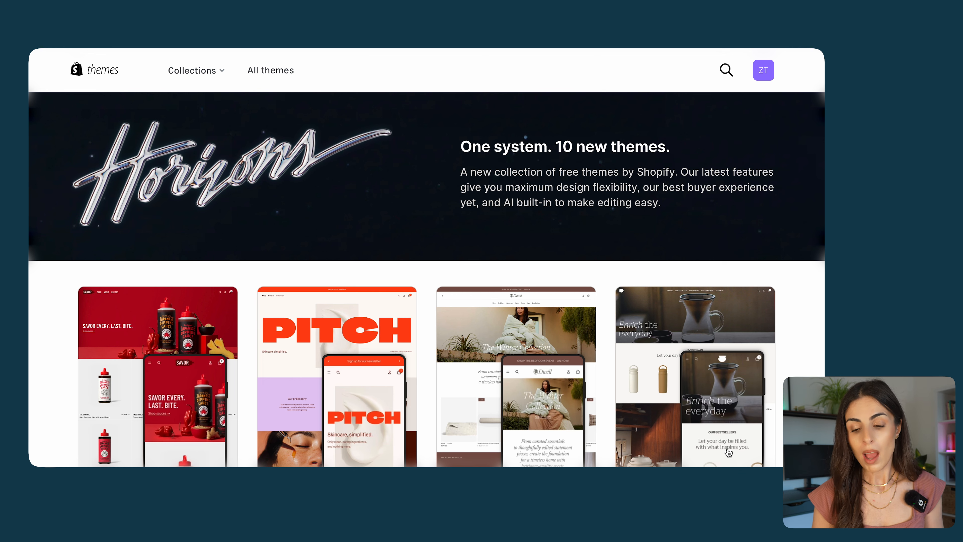
- Add the free Dwell theme to the store's theme library and open it for customization
scroll(563, 410, down, 4)
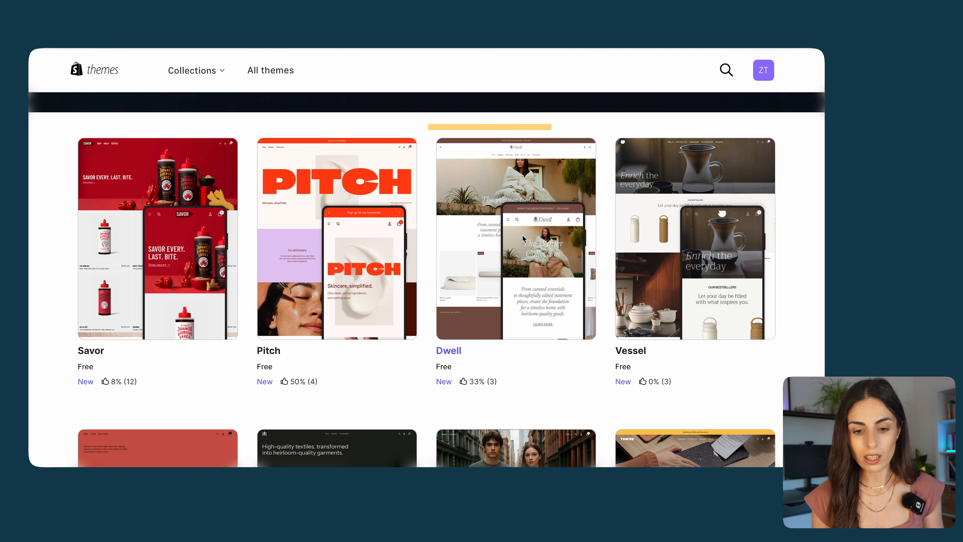
click(531, 235)
click(159, 293)
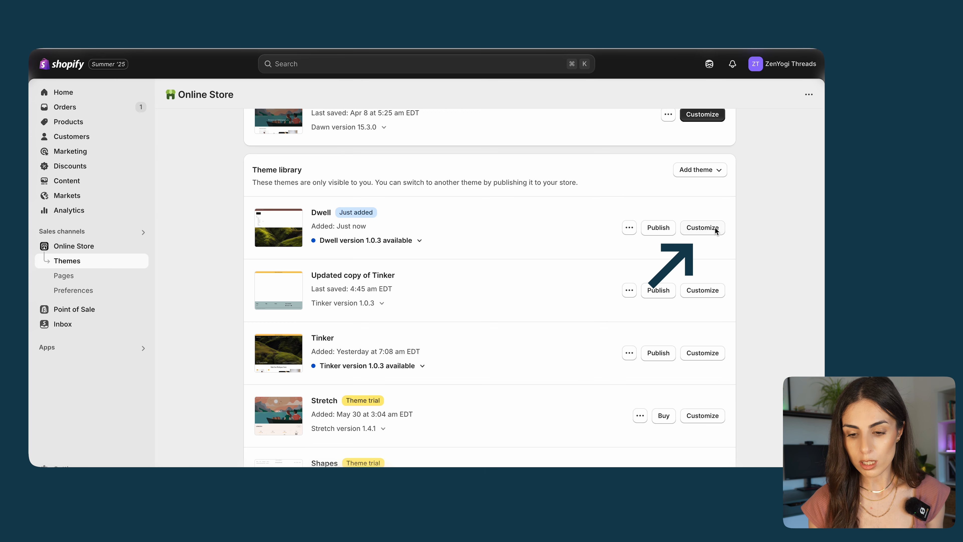
click(703, 227)
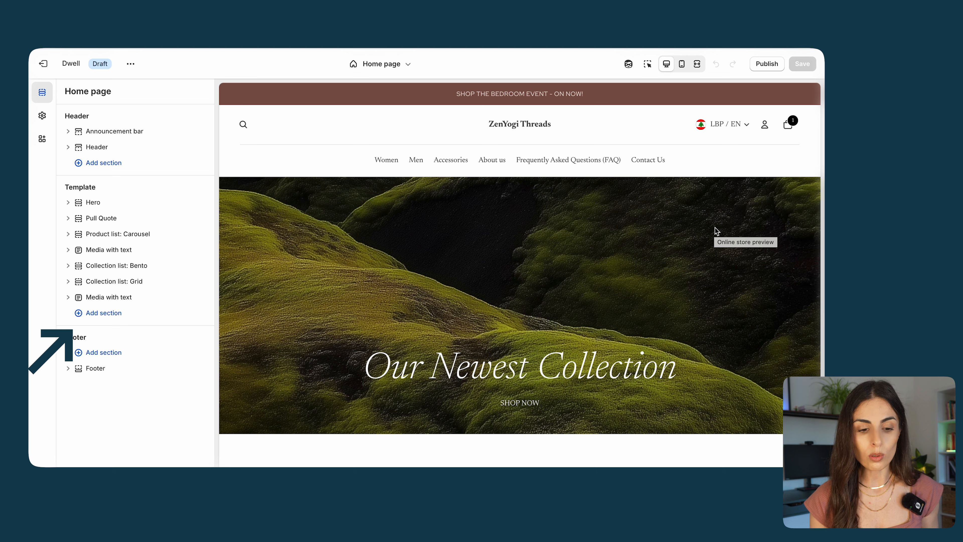
- Browse the sections that can be added to Dwell's home page template, and review the announcement bar's settings
click(119, 314)
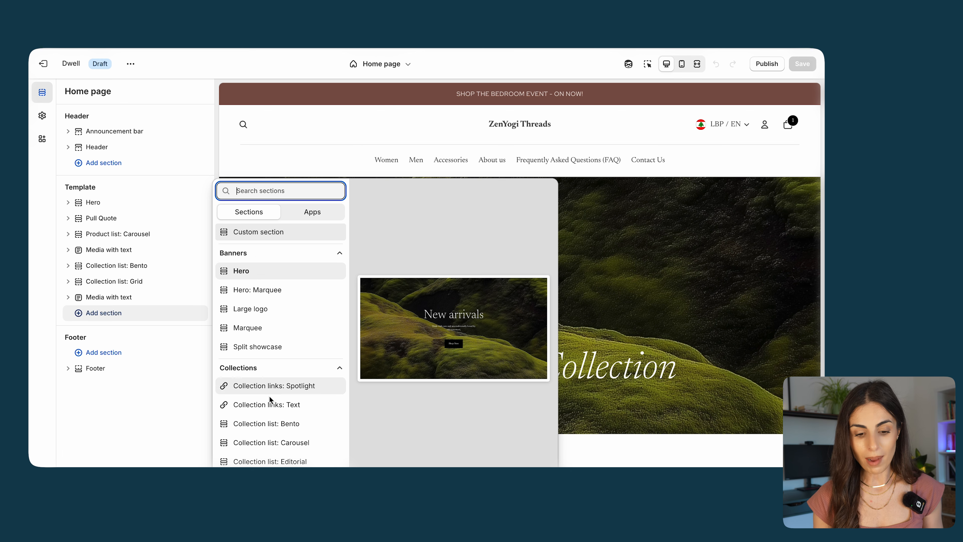
scroll(270, 398, down, 5)
scroll(270, 398, down, 5)
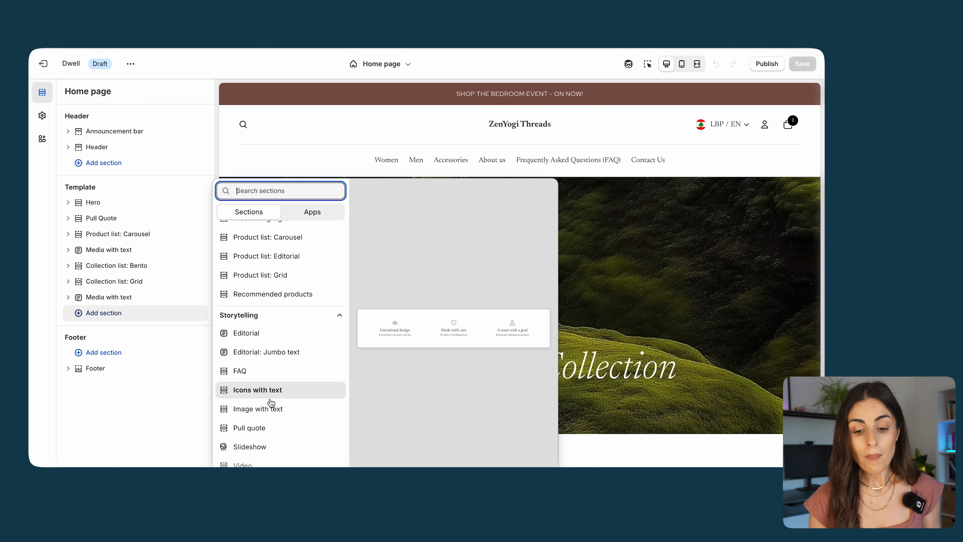
scroll(274, 310, up, 10)
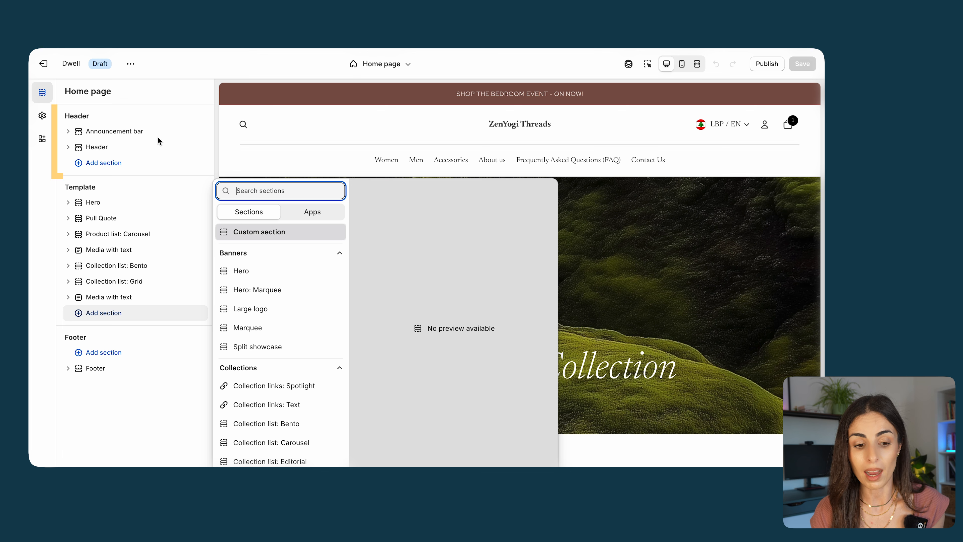
click(65, 136)
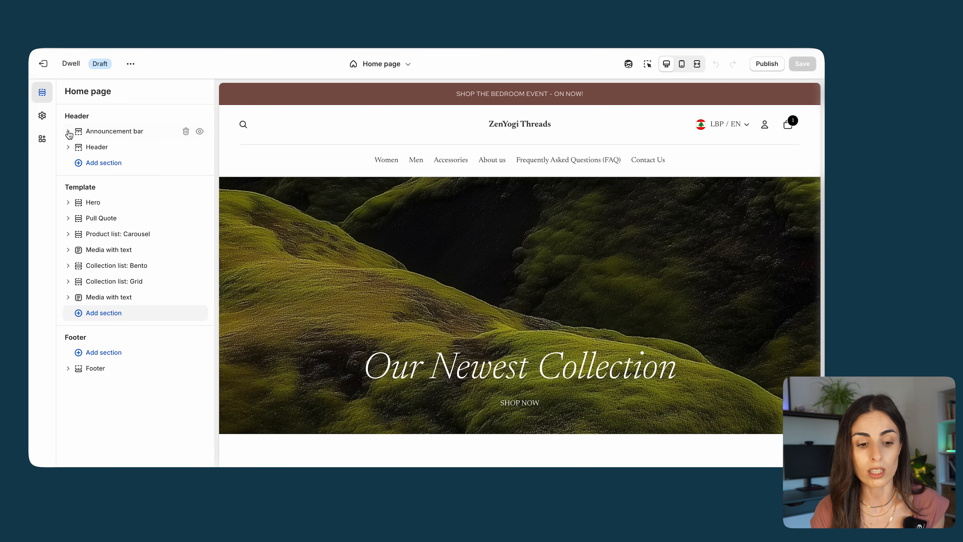
click(126, 131)
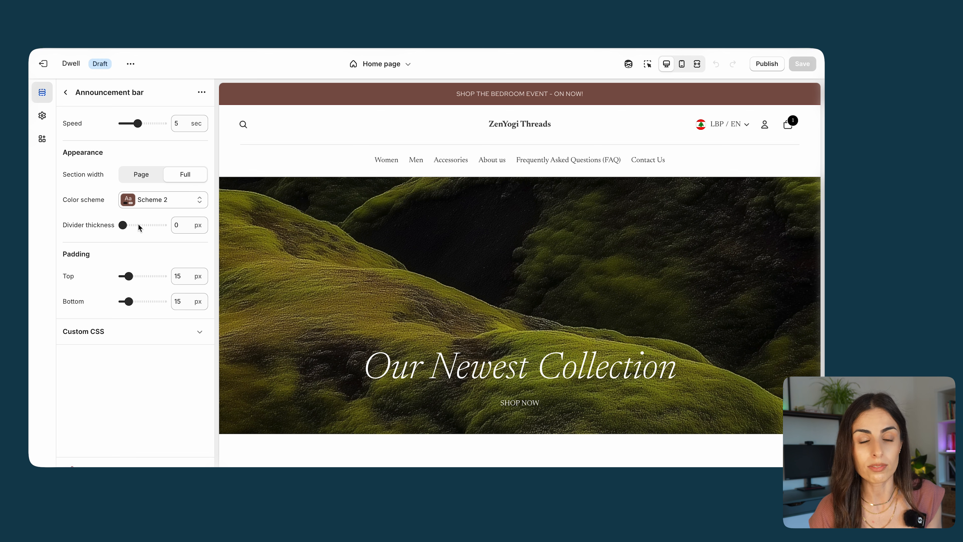
- Open color Scheme 1 in Dwell's theme settings and view the brand colors that can be linked to its background
click(43, 119)
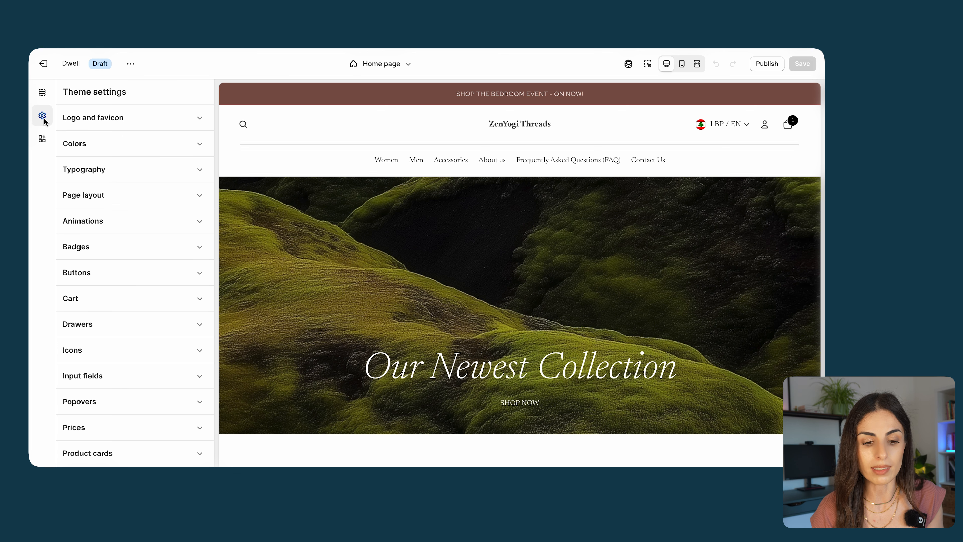
click(118, 151)
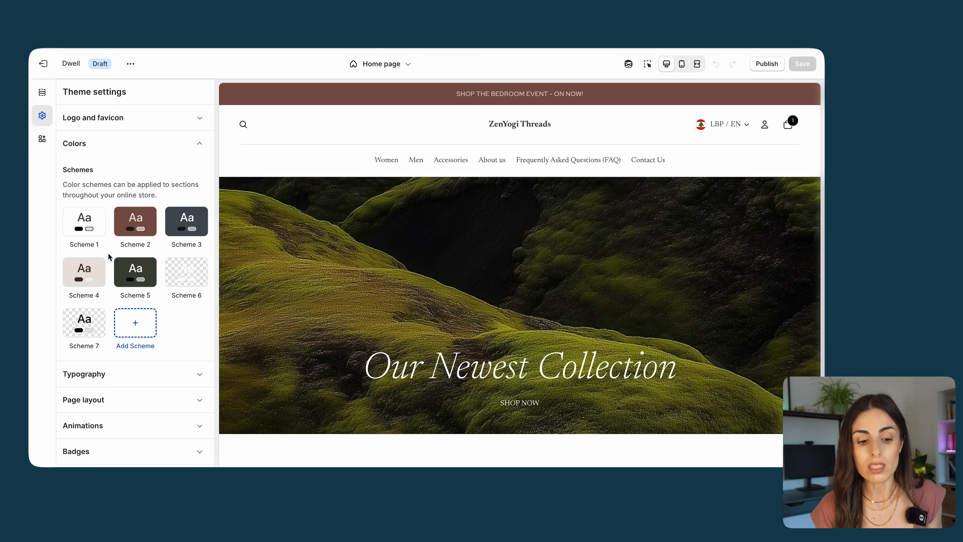
click(82, 226)
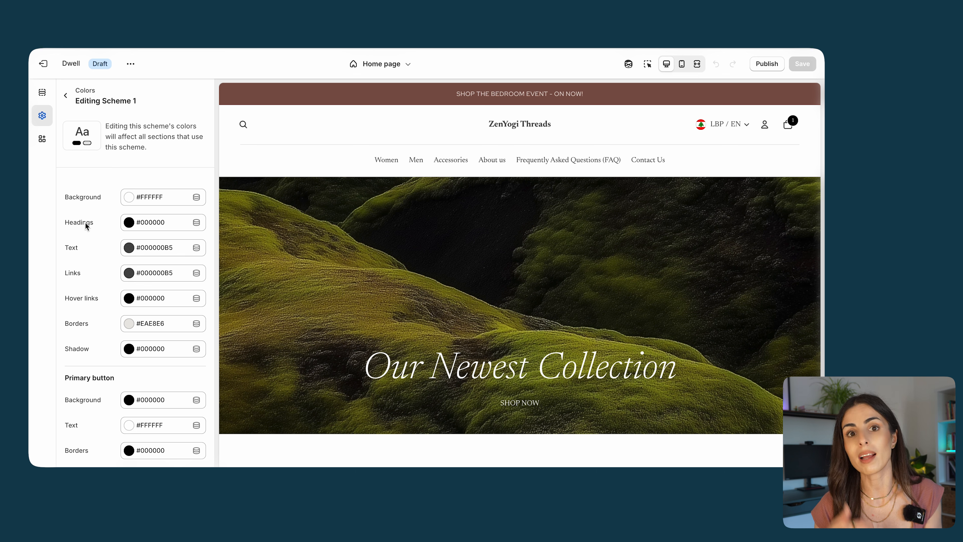
click(179, 197)
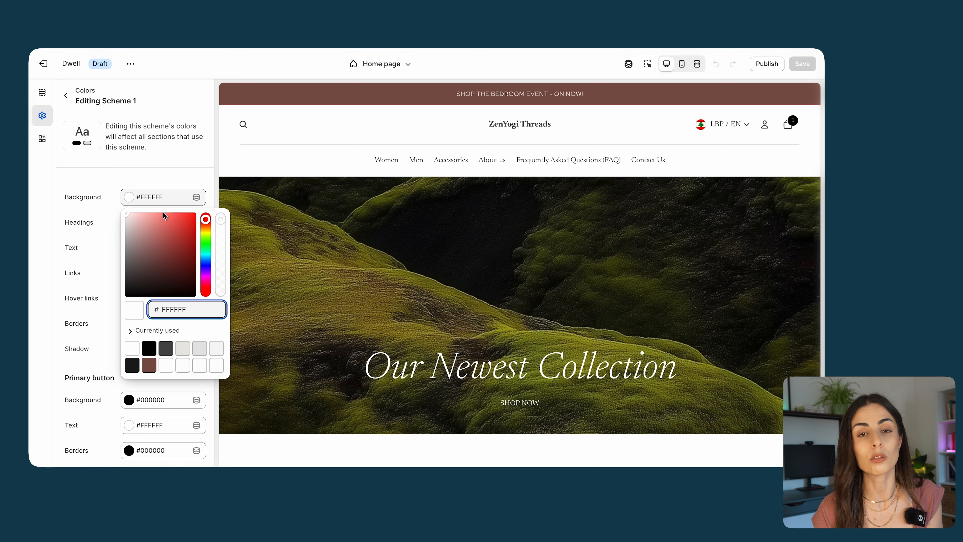
click(196, 197)
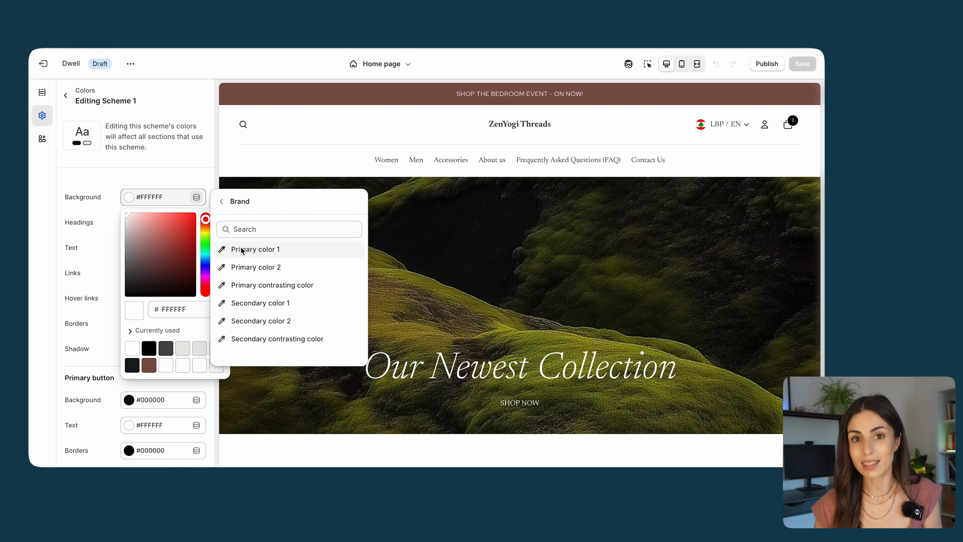
- Open the store's Brand assets from the general store settings and review its logo and color options
click(50, 68)
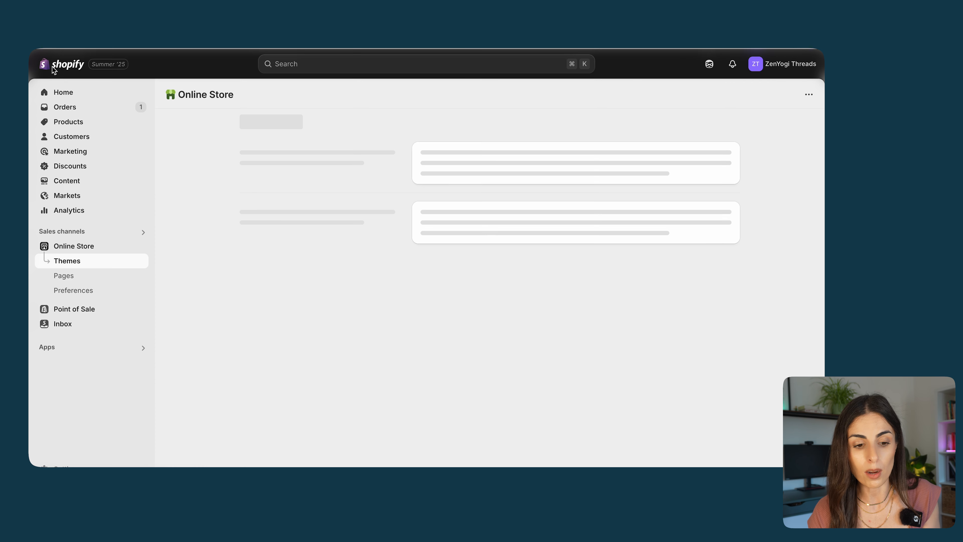
click(61, 466)
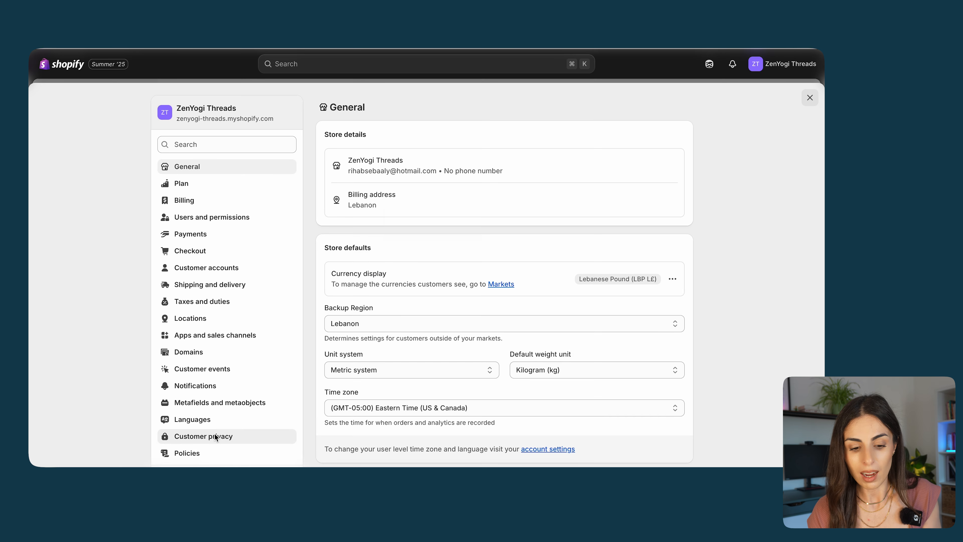
scroll(418, 277, down, 15)
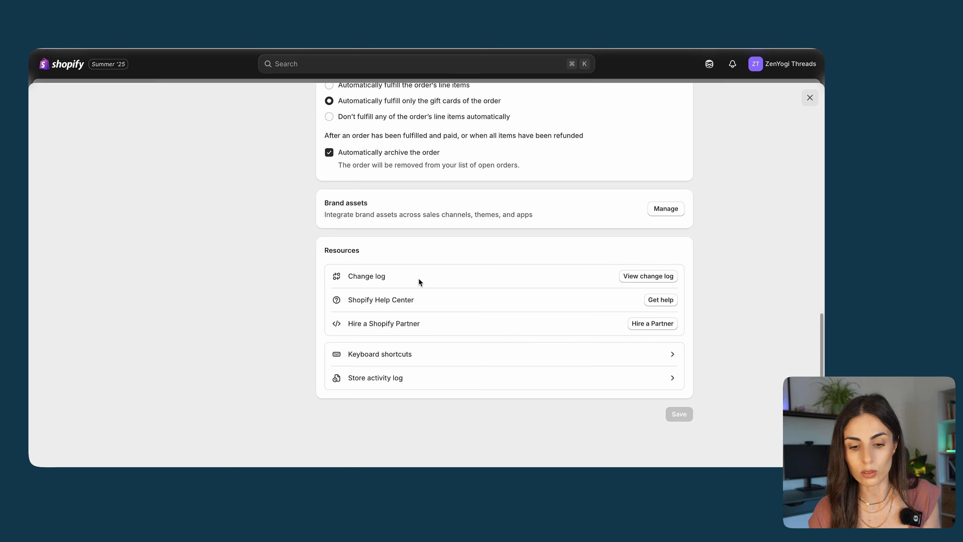
scroll(418, 280, up, 1)
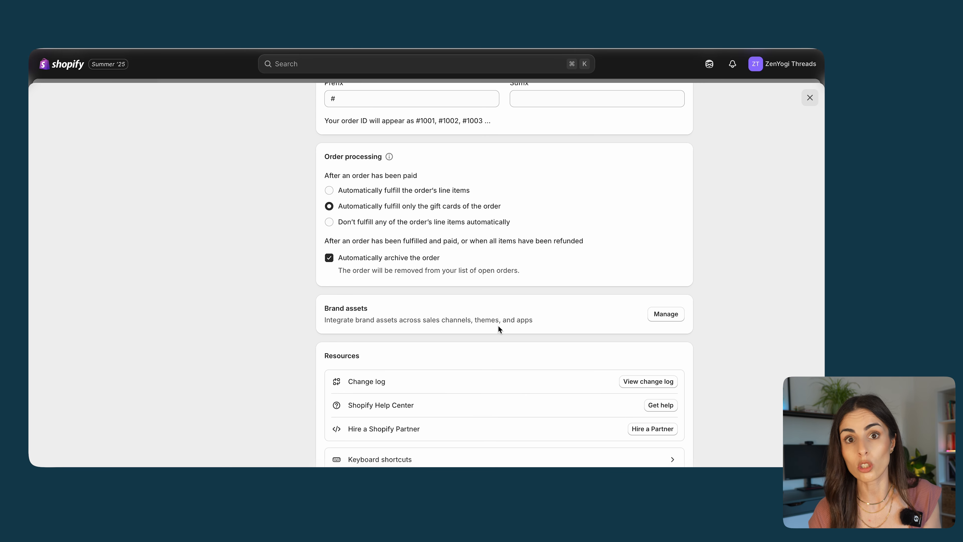
click(671, 316)
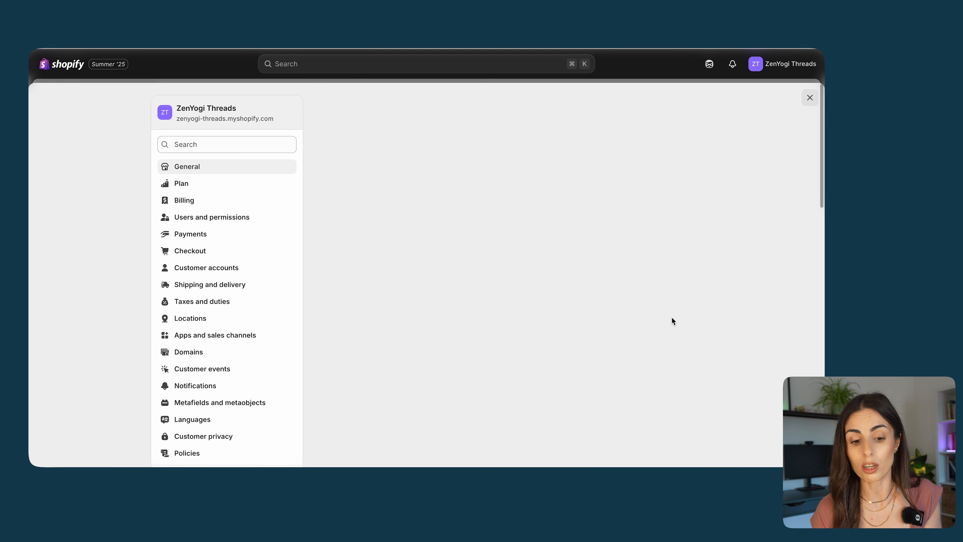
scroll(500, 419, down, 10)
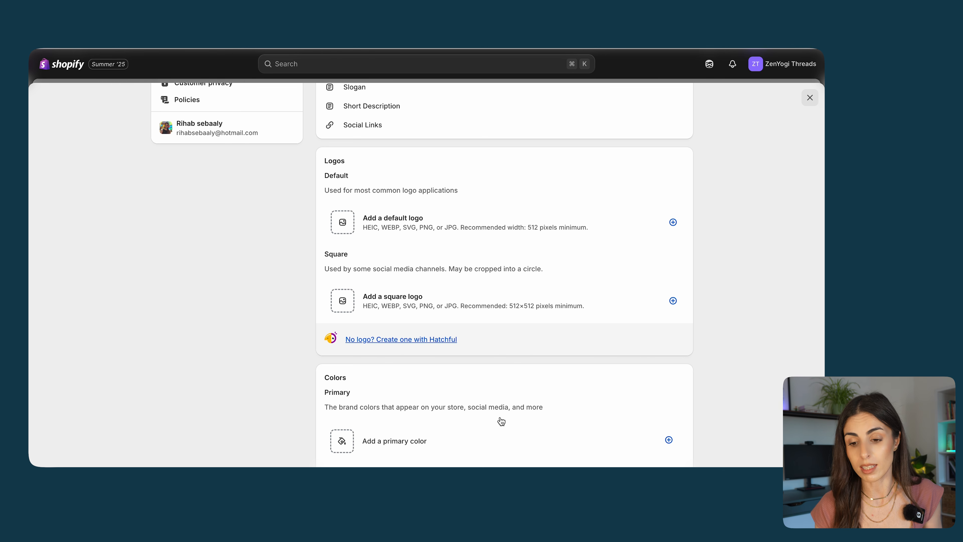
click(810, 98)
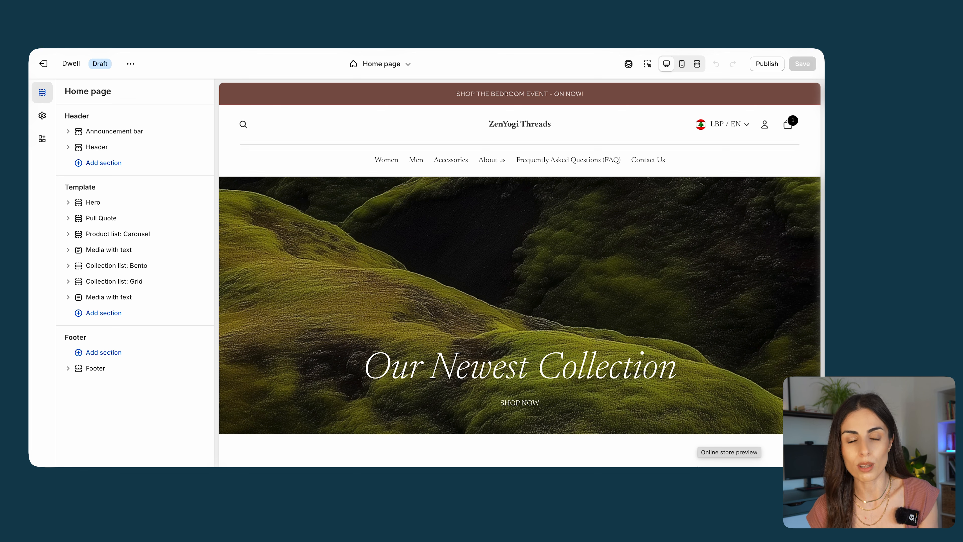
- Return to Scheme 1 in Dwell's theme colors and show the brand color sources for its background
click(42, 115)
click(91, 149)
click(94, 225)
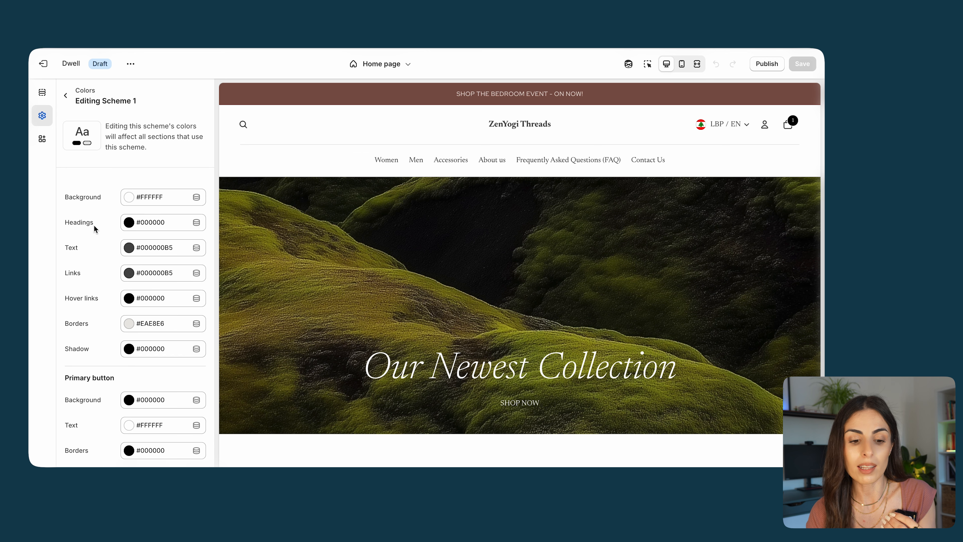
click(196, 197)
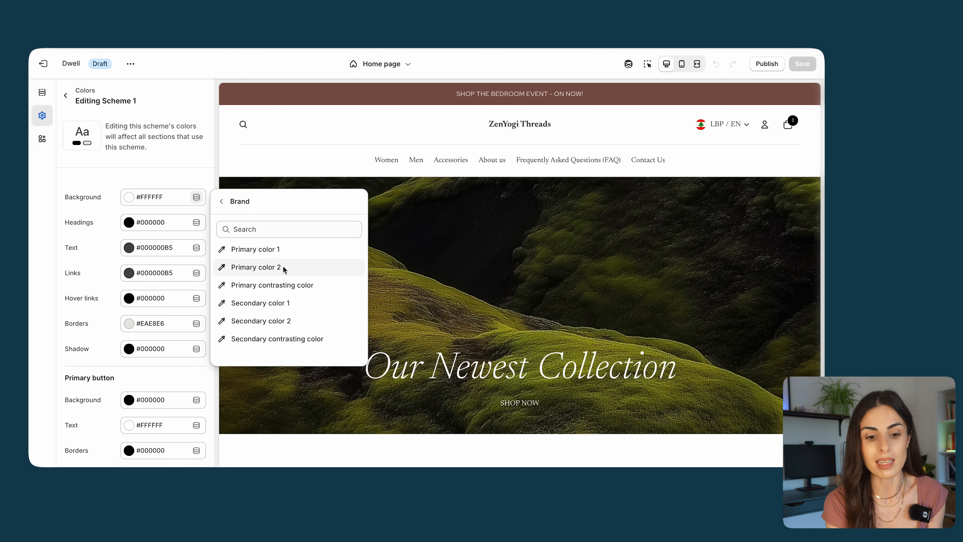
- Review the announcement bar's appearance and padding settings on the home page, and open its Custom CSS option
click(42, 92)
click(133, 130)
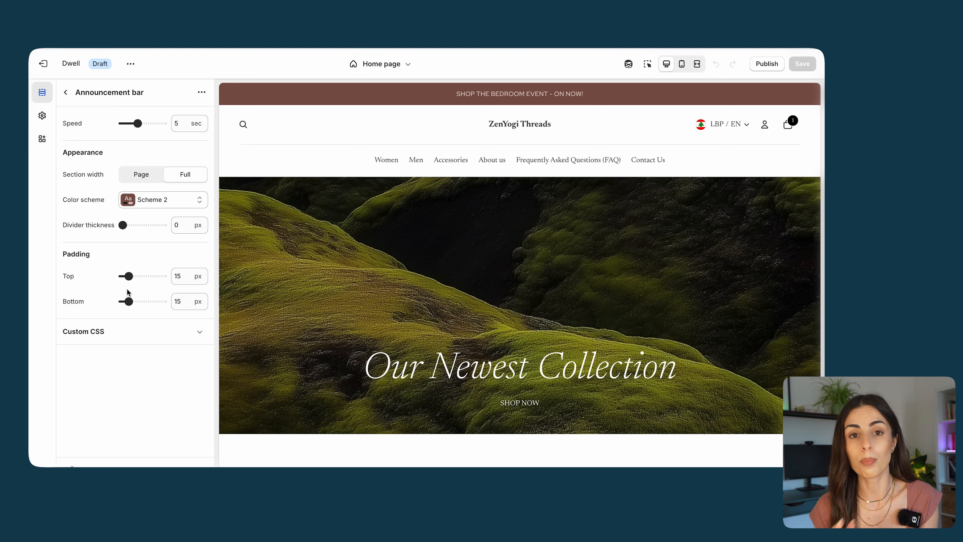
click(134, 331)
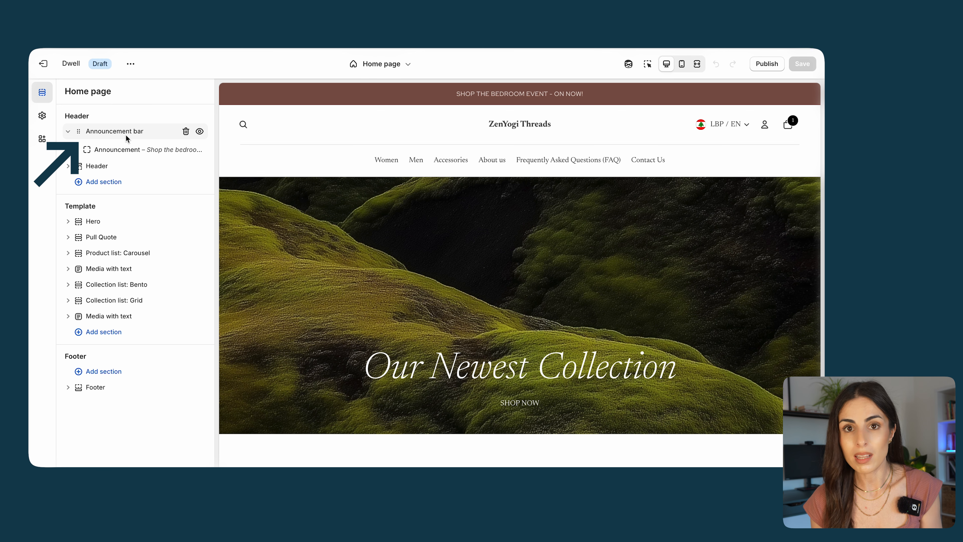
- View the blocks that can be added to the announcement bar, and review the Header section's blocks and its layout and color settings
click(144, 159)
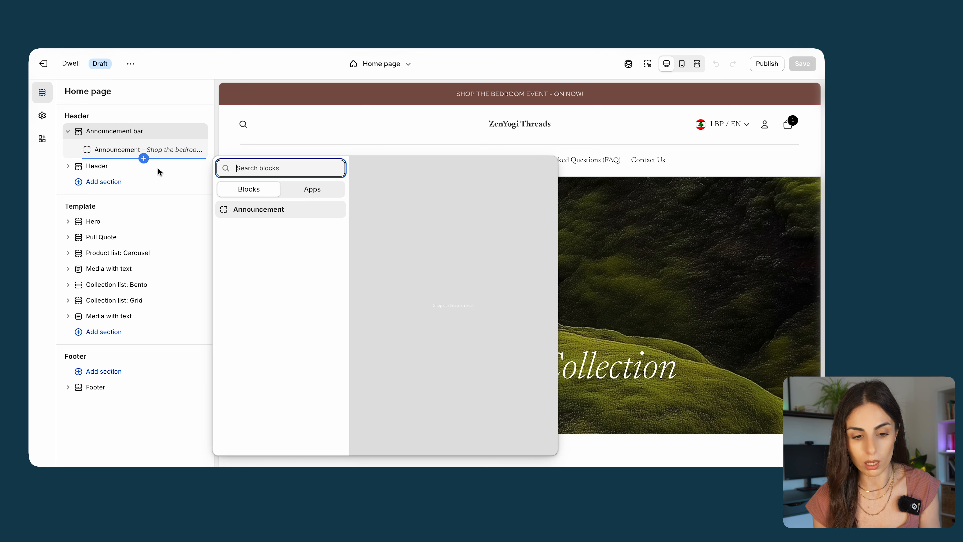
click(71, 132)
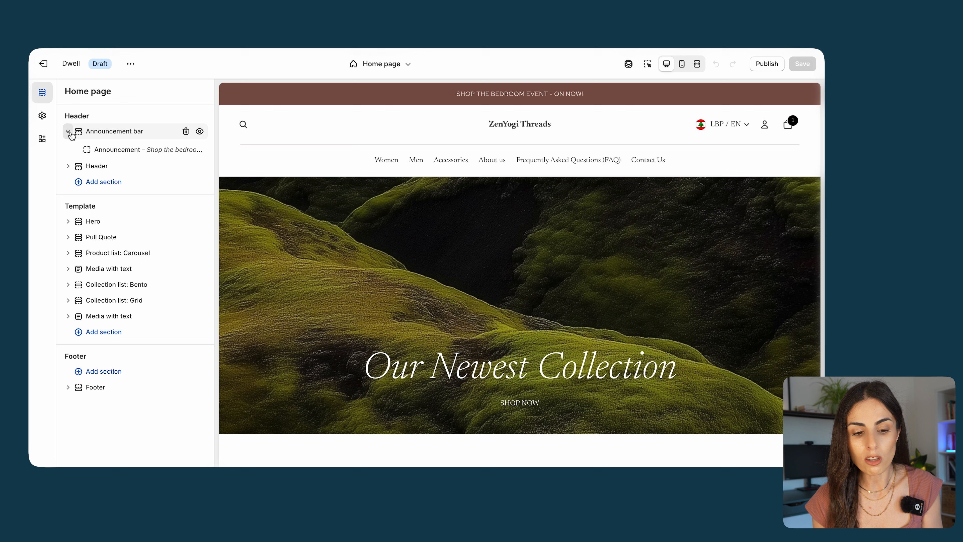
click(68, 166)
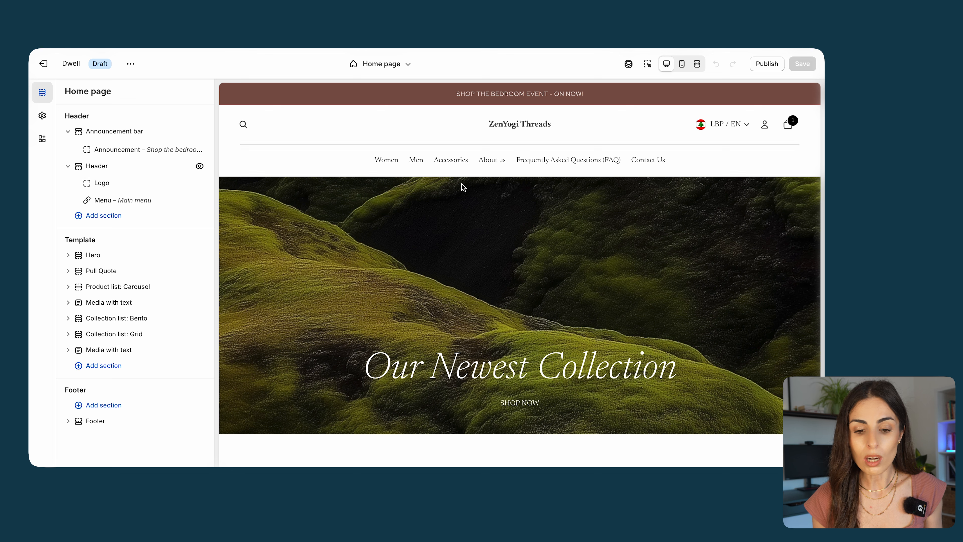
click(101, 165)
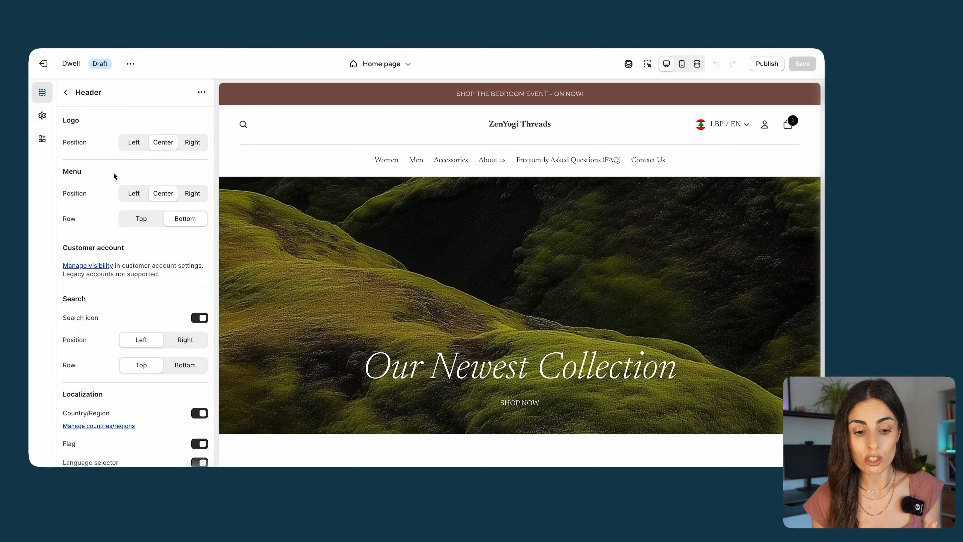
scroll(131, 322, down, 10)
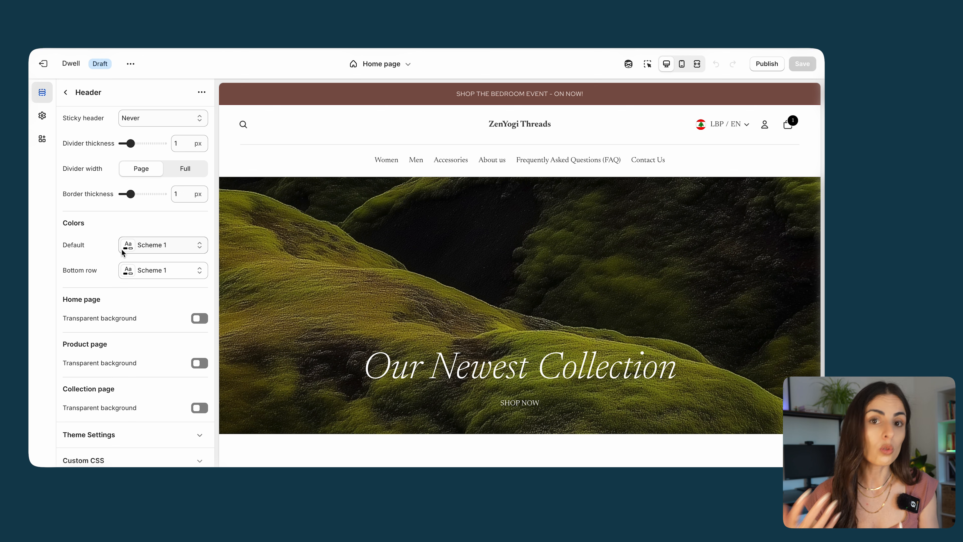
click(65, 92)
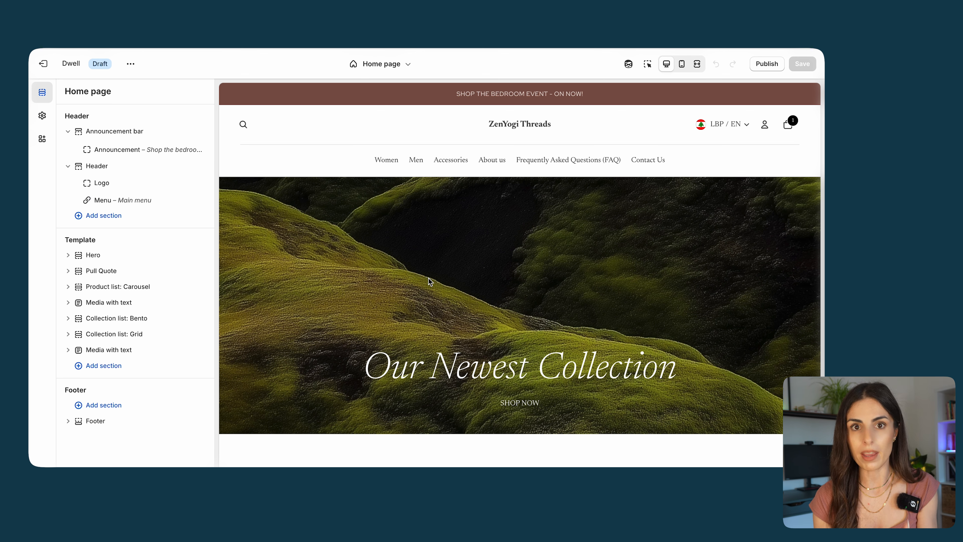
- Look through the home page preview and view the list of sections that can be added to the template
scroll(470, 383, down, 20)
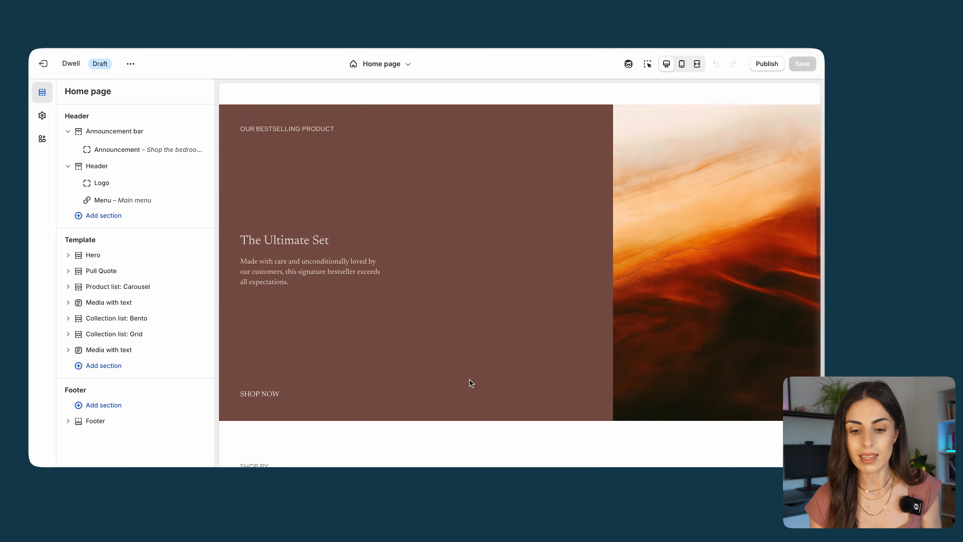
scroll(470, 380, up, 20)
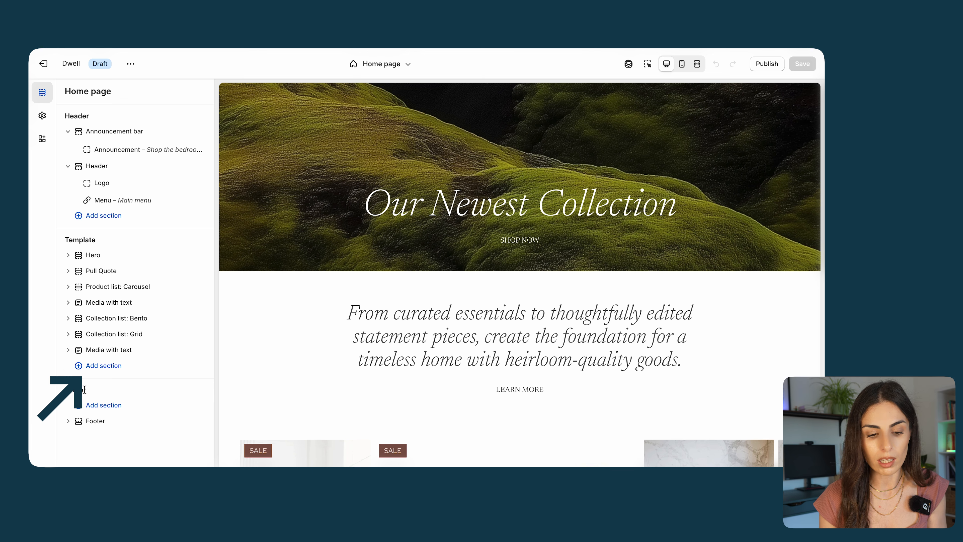
click(102, 366)
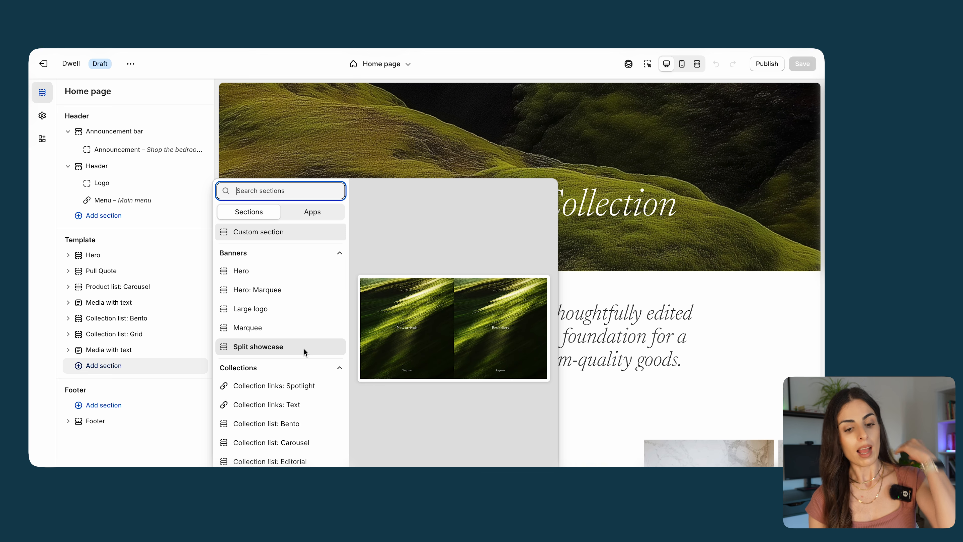
click(68, 258)
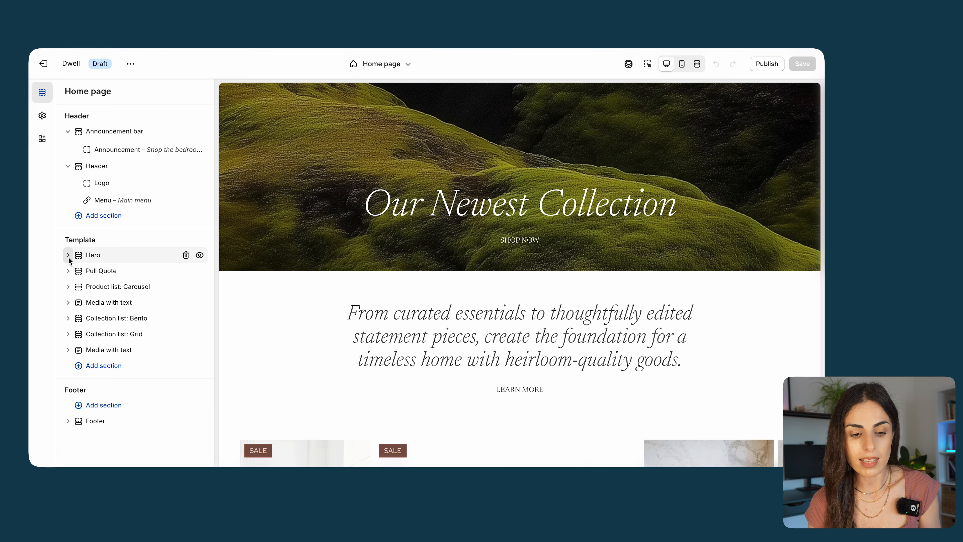
- Examine the nested blocks inside the template's Hero and Product list: Carousel sections
click(68, 256)
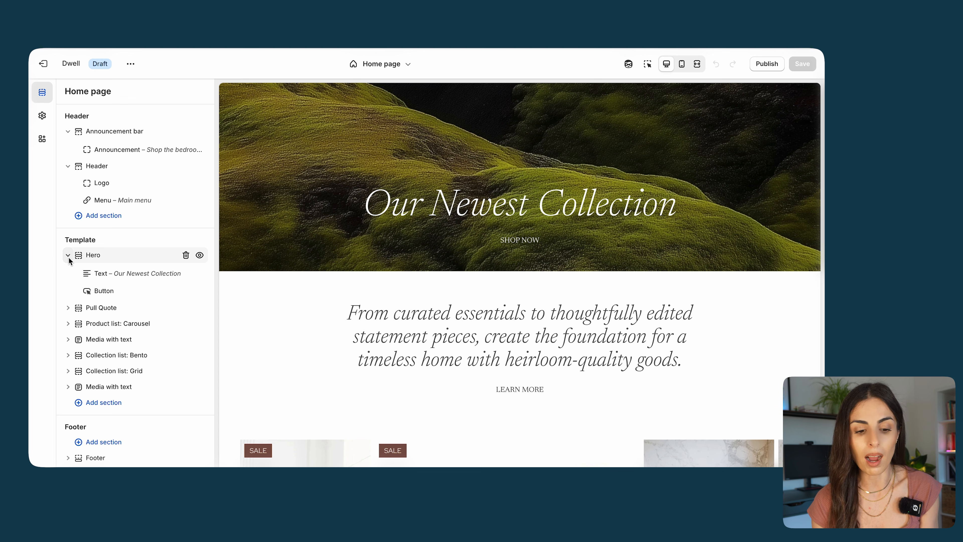
click(68, 255)
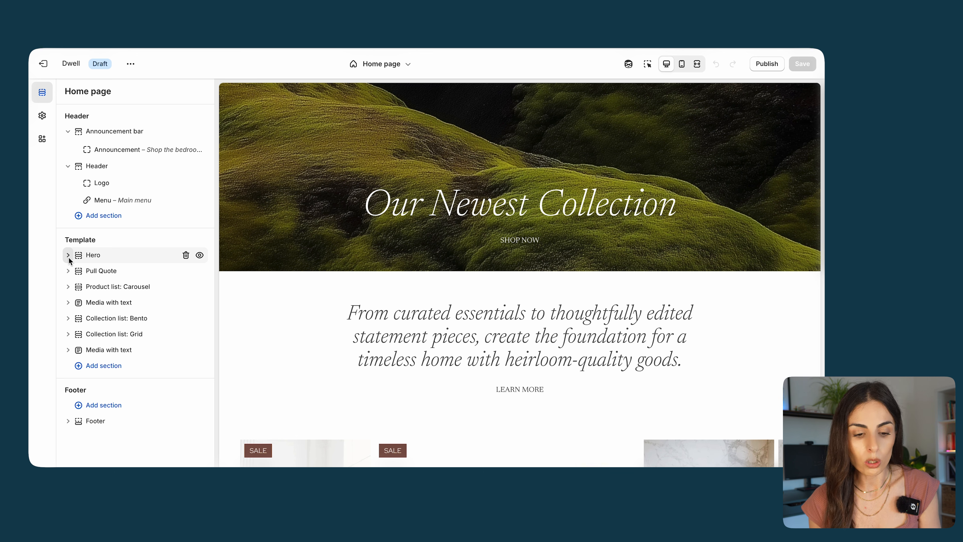
click(68, 287)
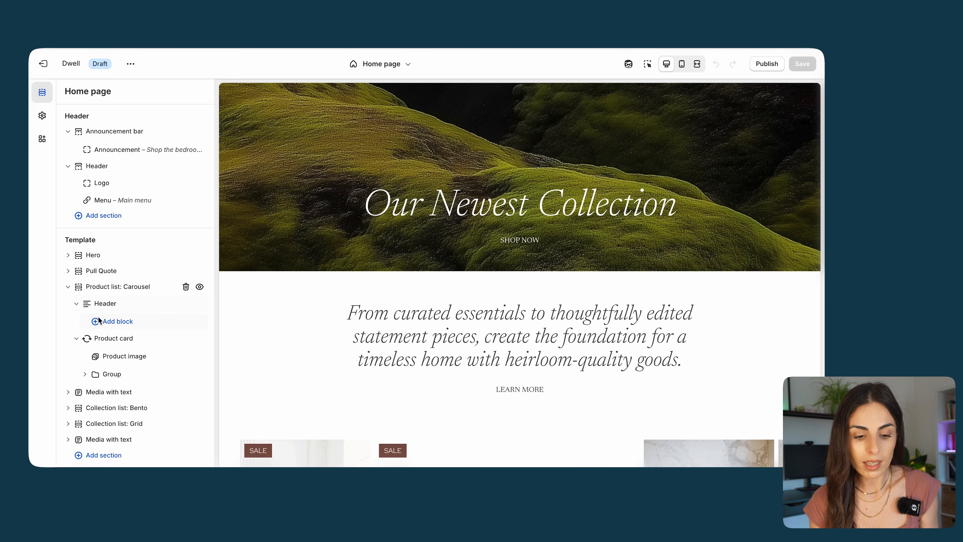
mouse_move(128, 366)
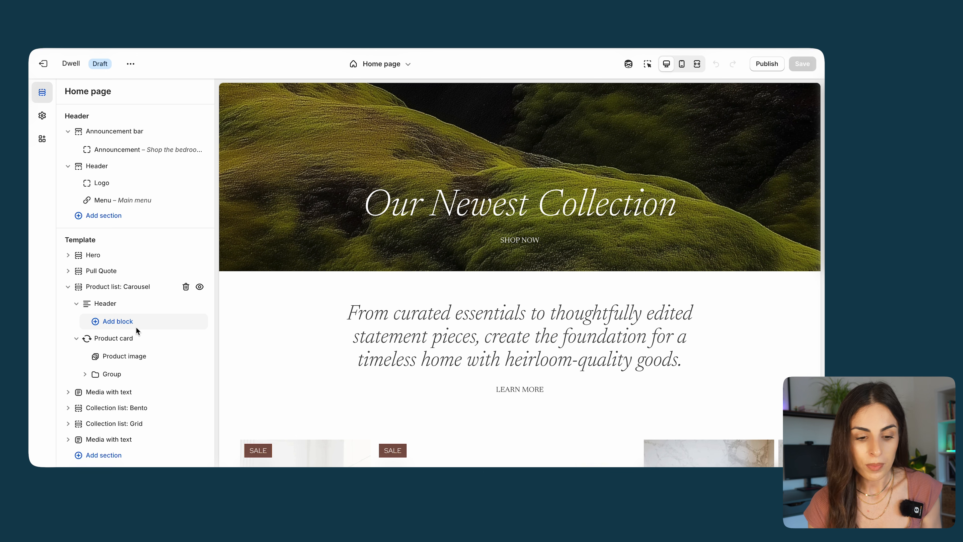
click(68, 286)
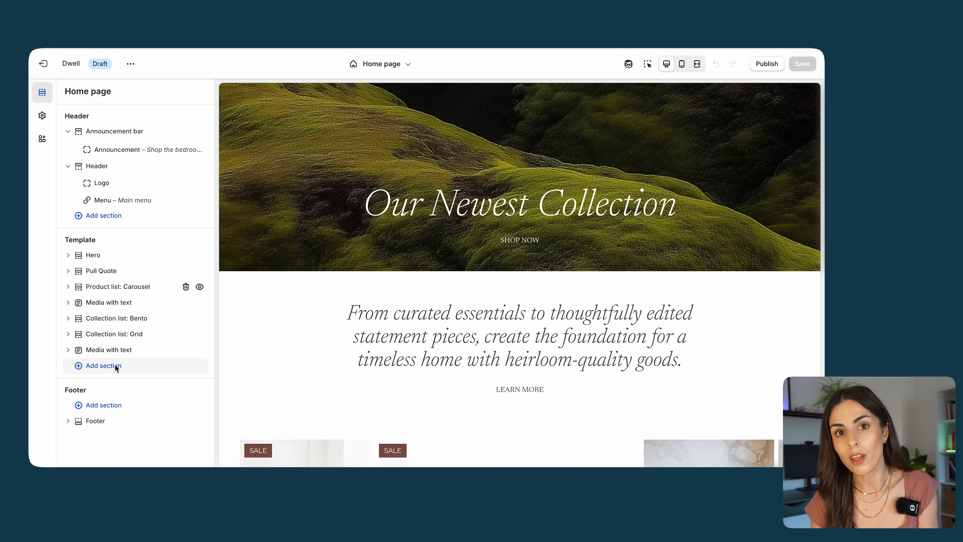
click(111, 303)
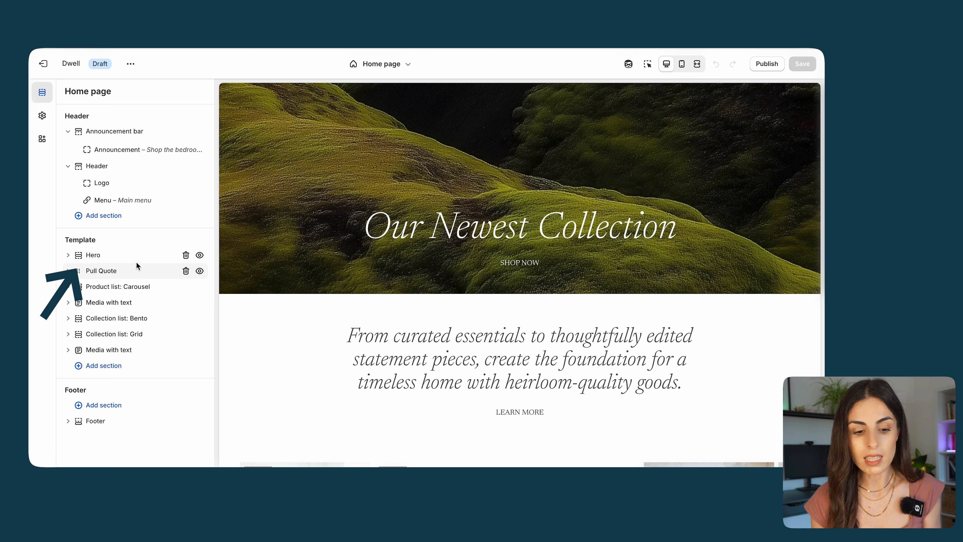
- Review the Hero section's blocks and its link, media, layout, appearance and padding settings
click(69, 255)
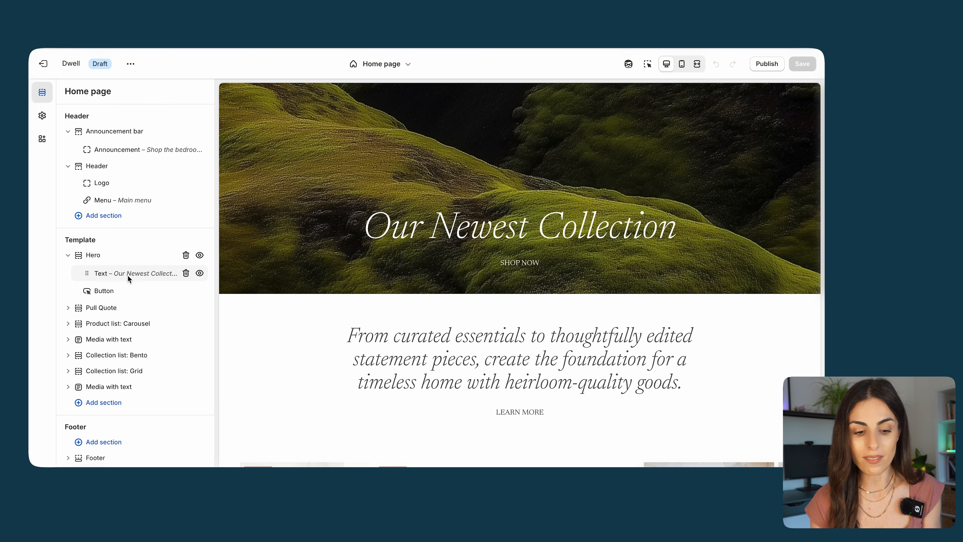
click(104, 255)
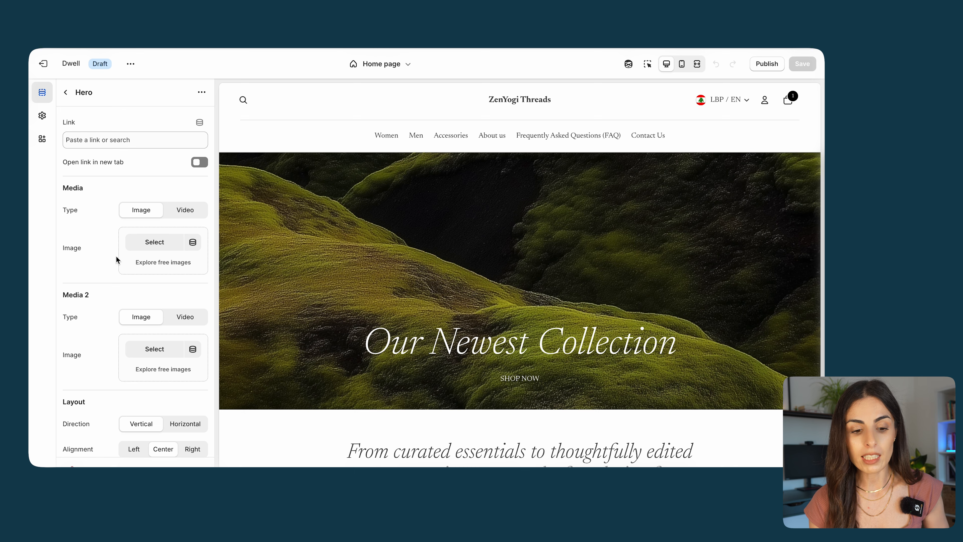
scroll(115, 318, down, 2)
scroll(115, 315, down, 8)
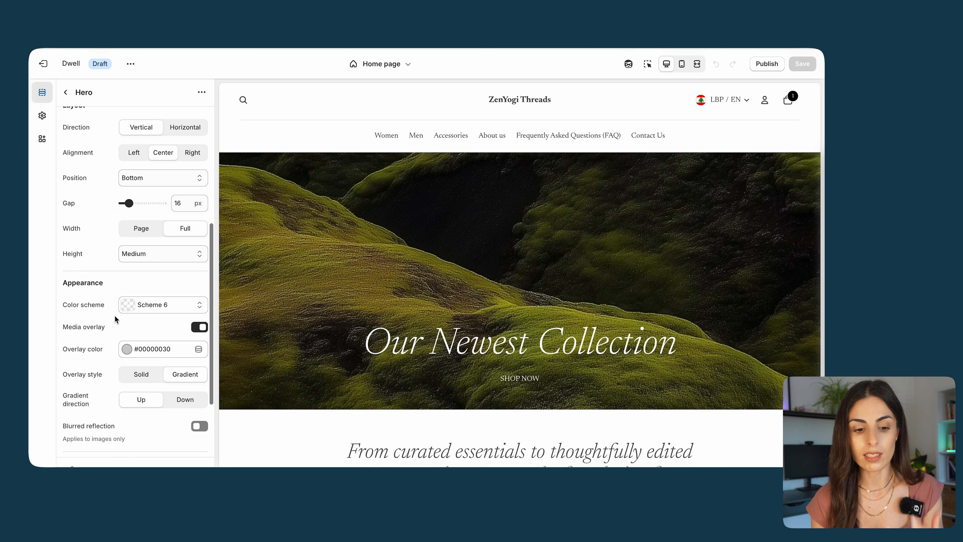
scroll(114, 314, up, 8)
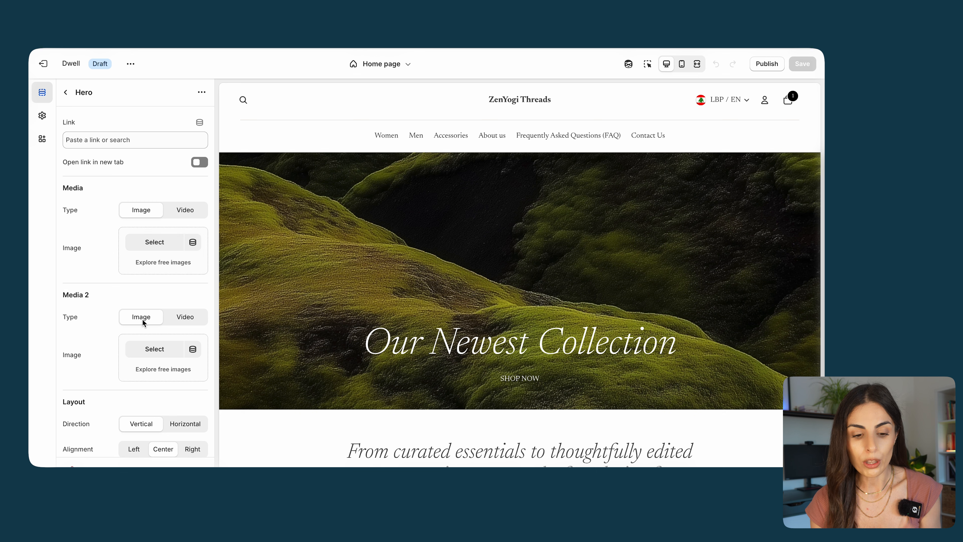
scroll(143, 322, down, 4)
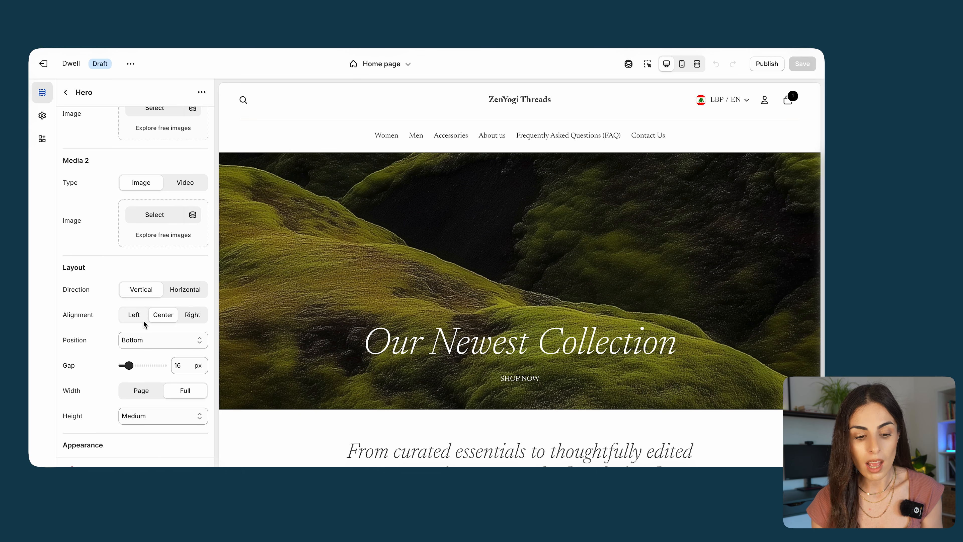
scroll(143, 323, down, 5)
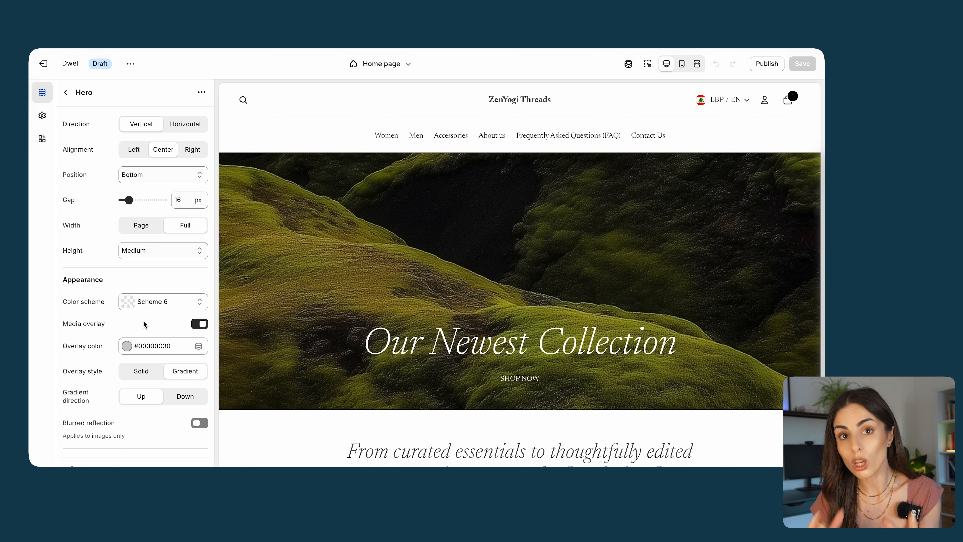
scroll(143, 323, down, 3)
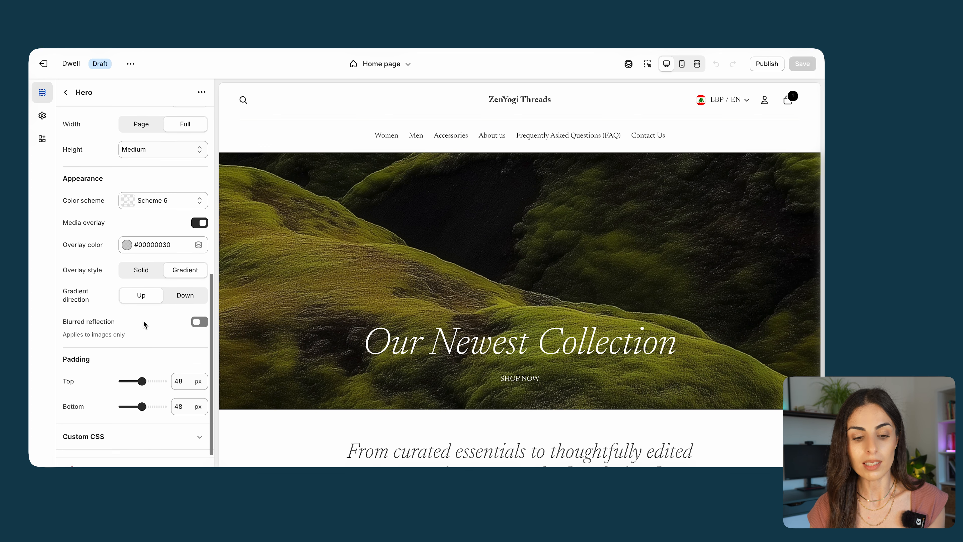
click(65, 93)
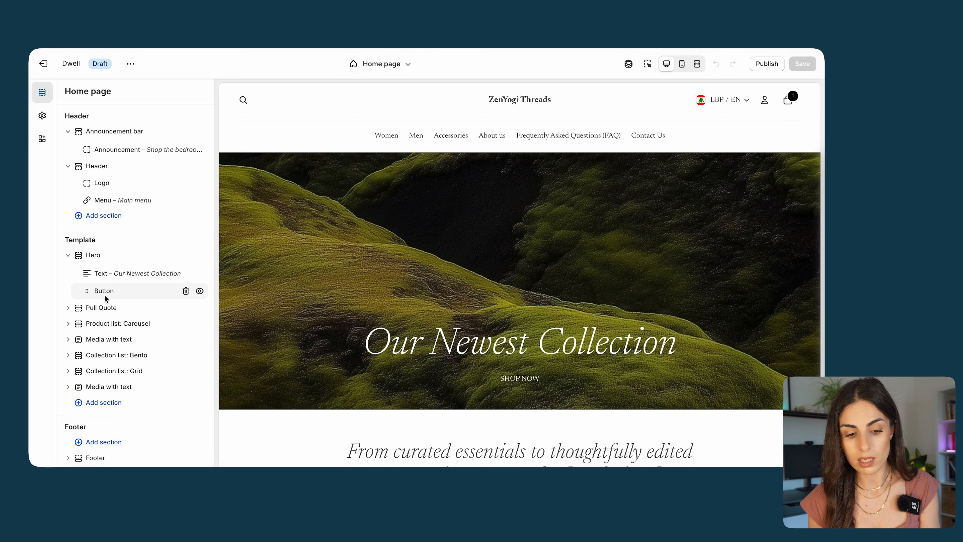
- Set the Hero's first image to the woman in the black top and its Media 2 image to the couple in formal wear
click(100, 255)
click(163, 243)
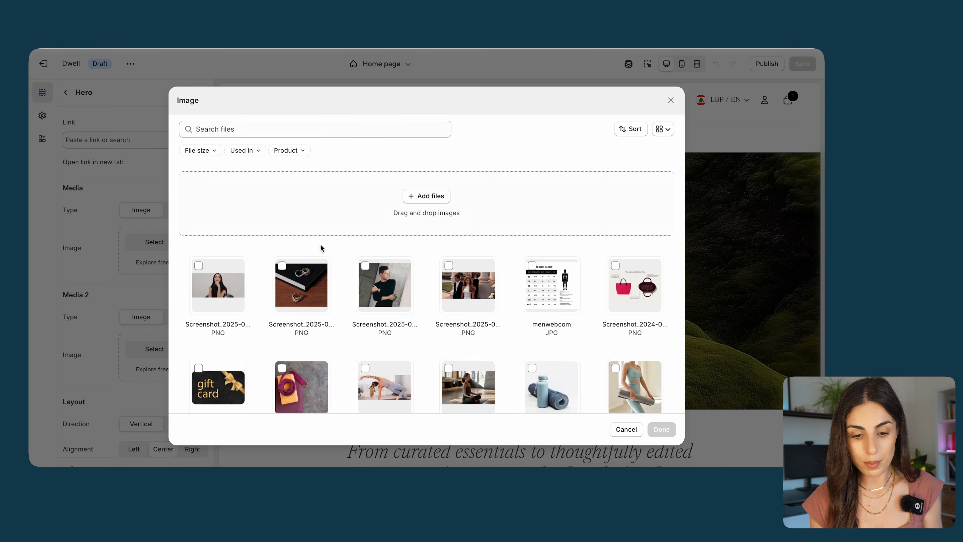
click(227, 285)
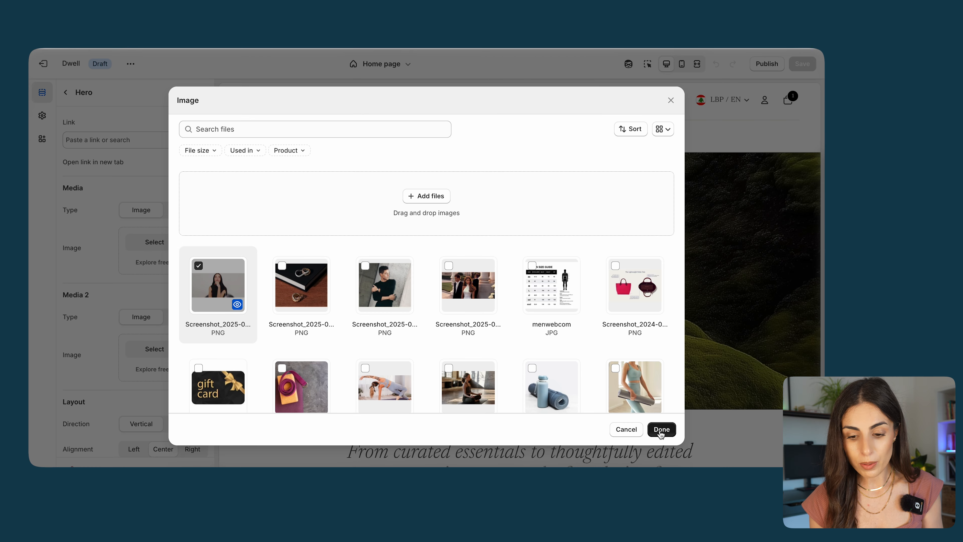
click(661, 429)
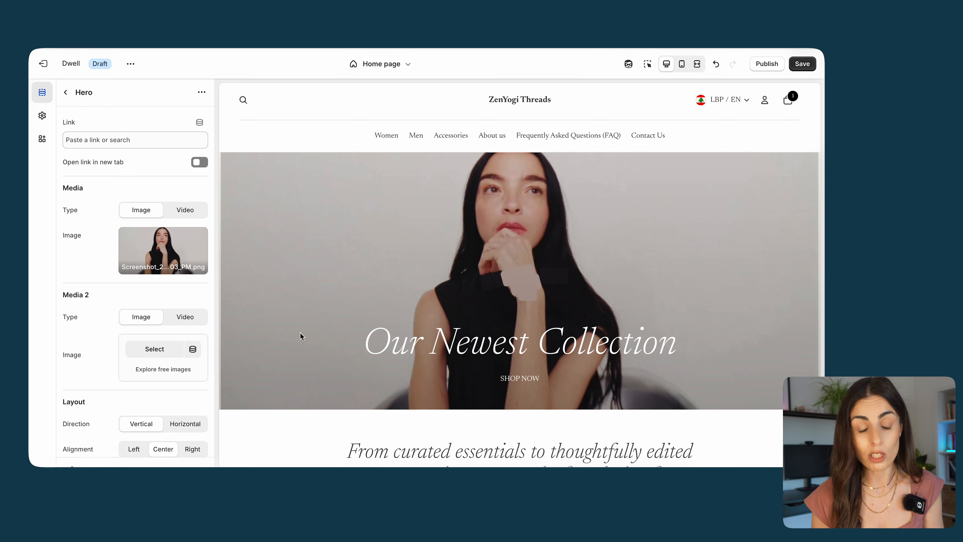
click(162, 351)
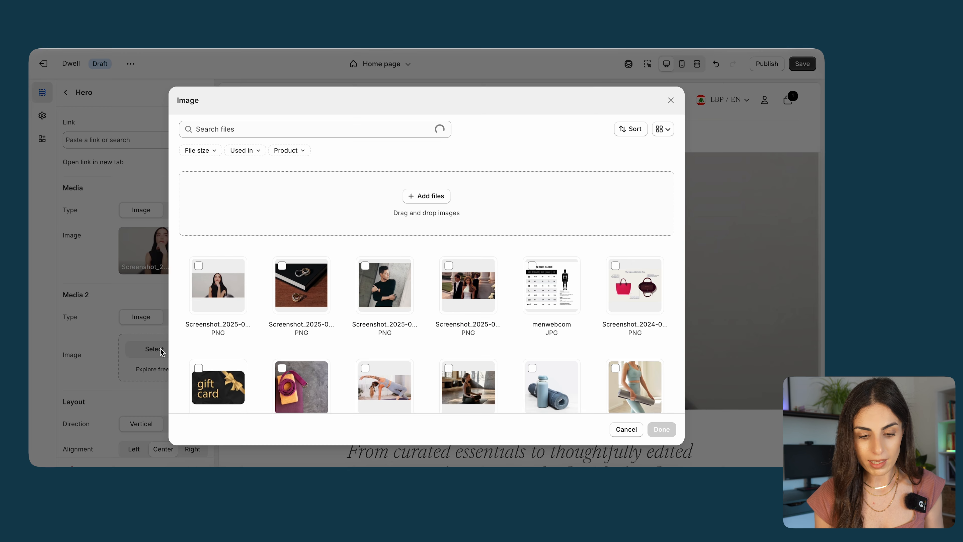
click(407, 281)
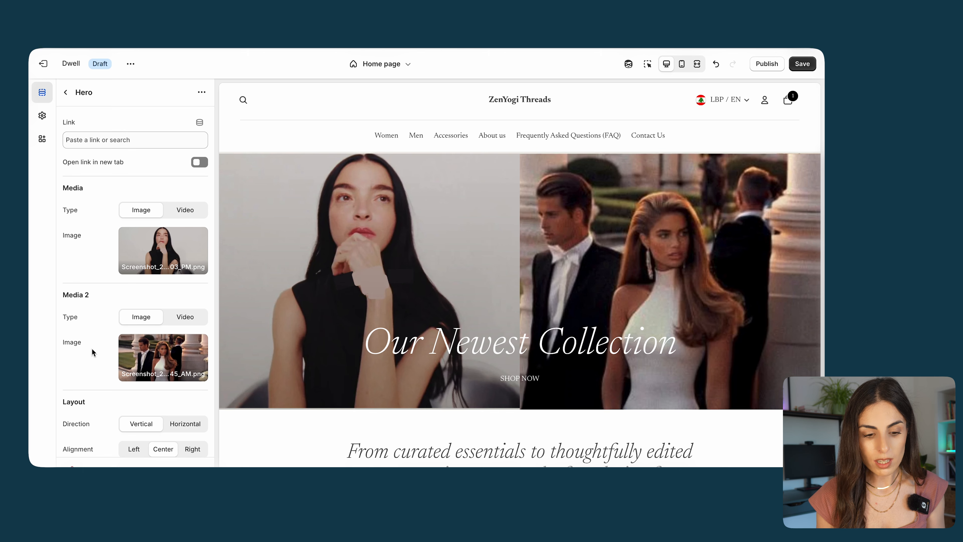
- Compare the Hero's Vertical and Horizontal layout directions, set it to Horizontal, and switch the preview to mobile
scroll(92, 349, down, 6)
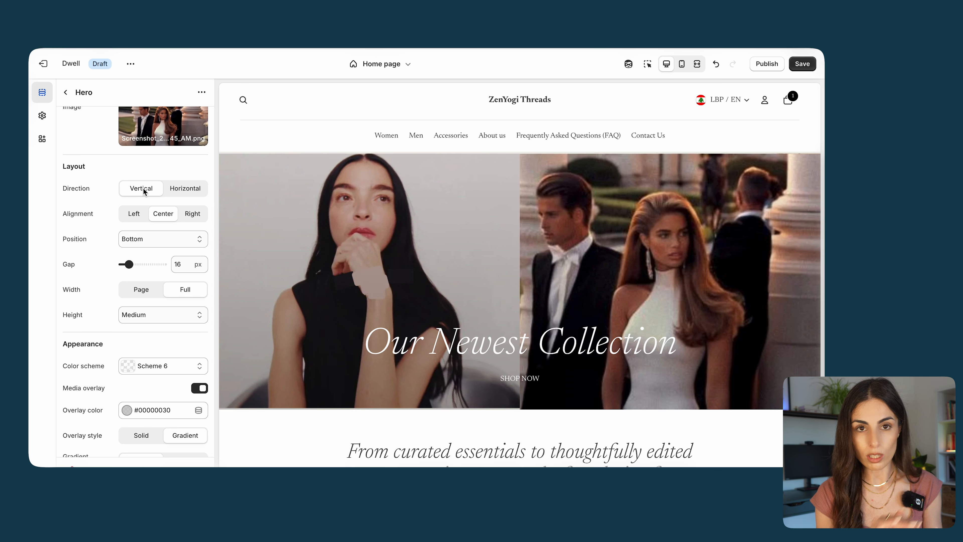
click(196, 190)
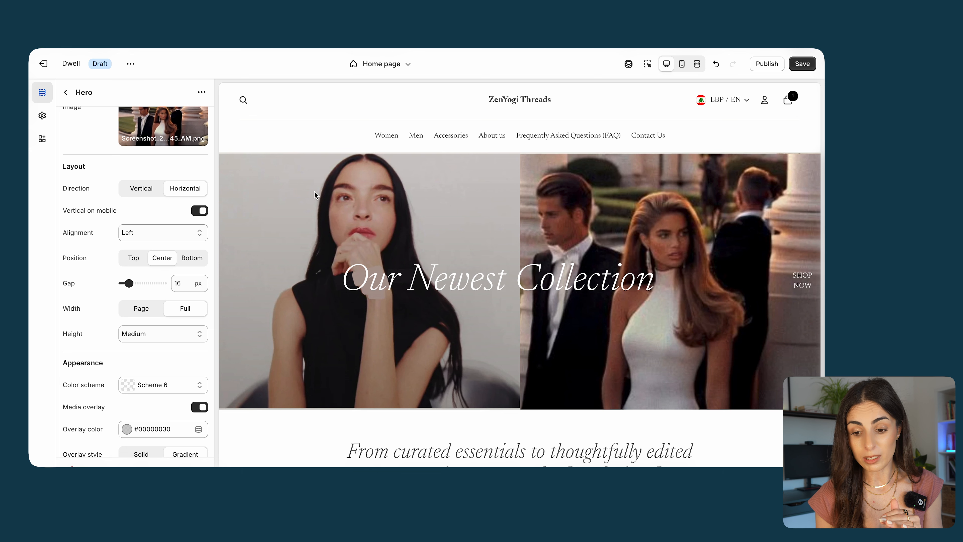
click(129, 236)
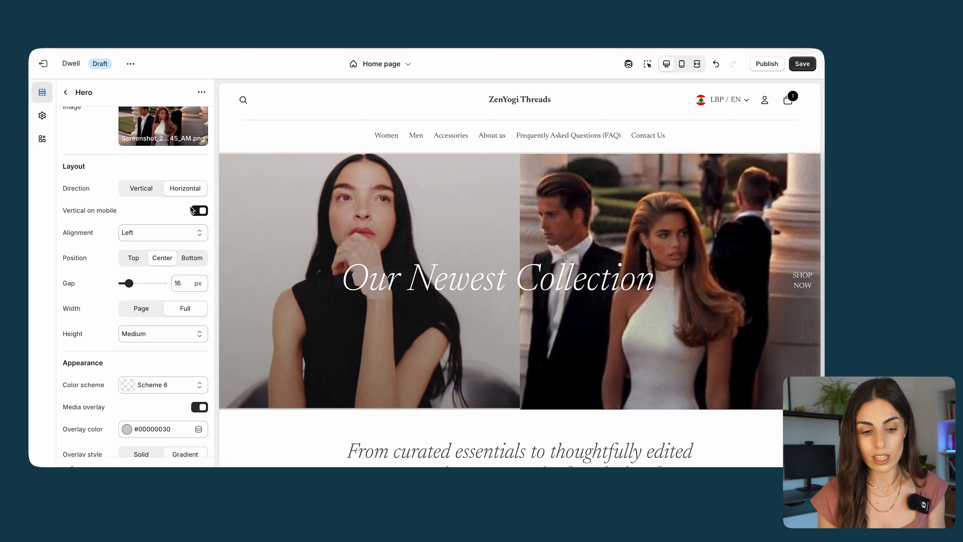
click(140, 188)
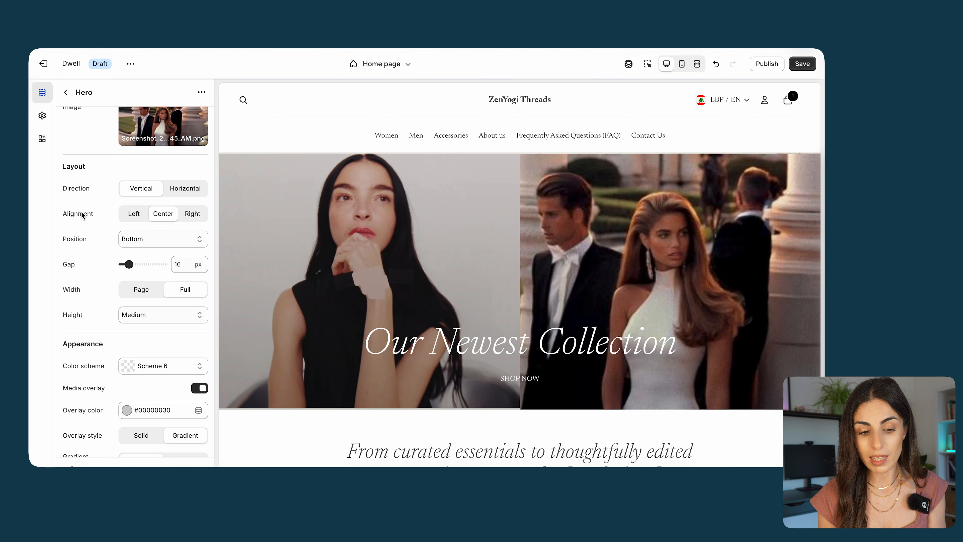
click(192, 193)
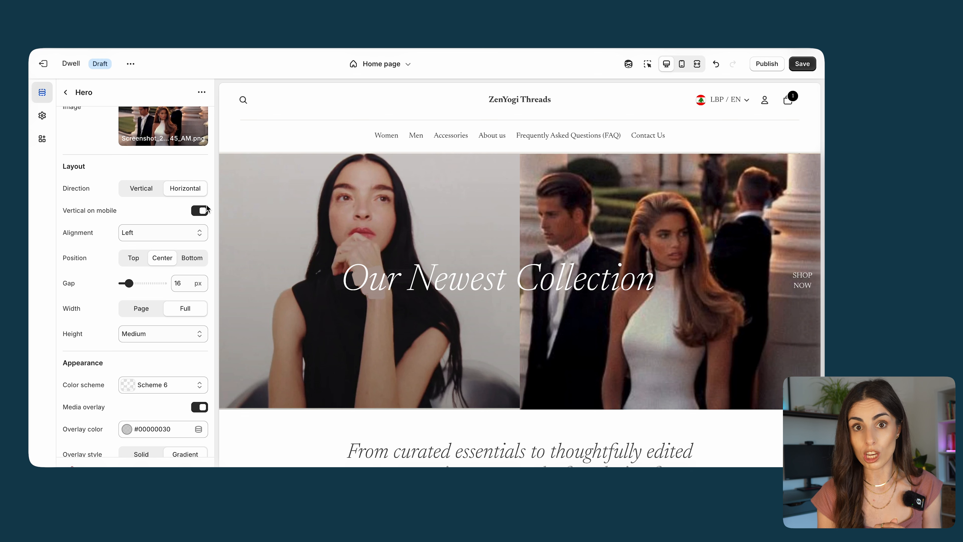
click(682, 65)
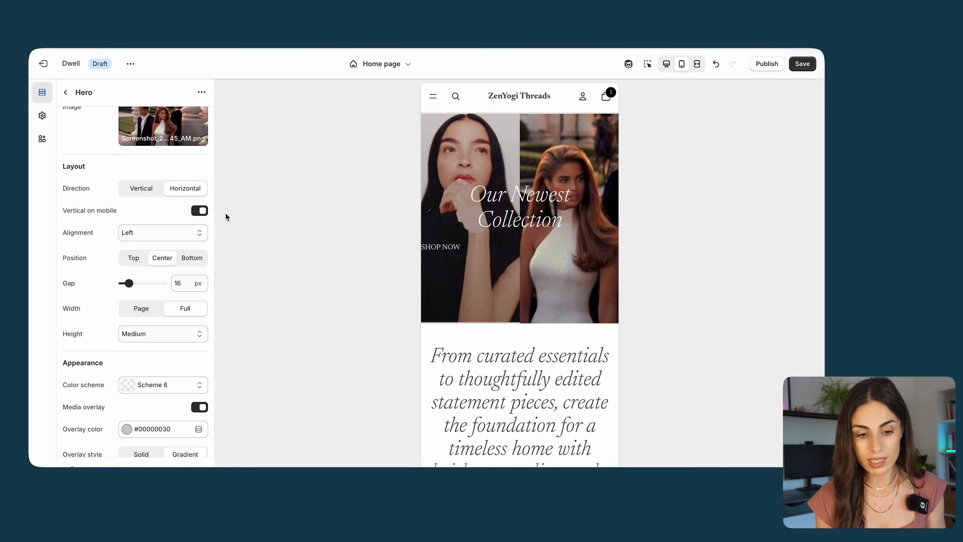
- Compare the Hero's mobile preview with Vertical on mobile off and on, leaving the option on
click(195, 210)
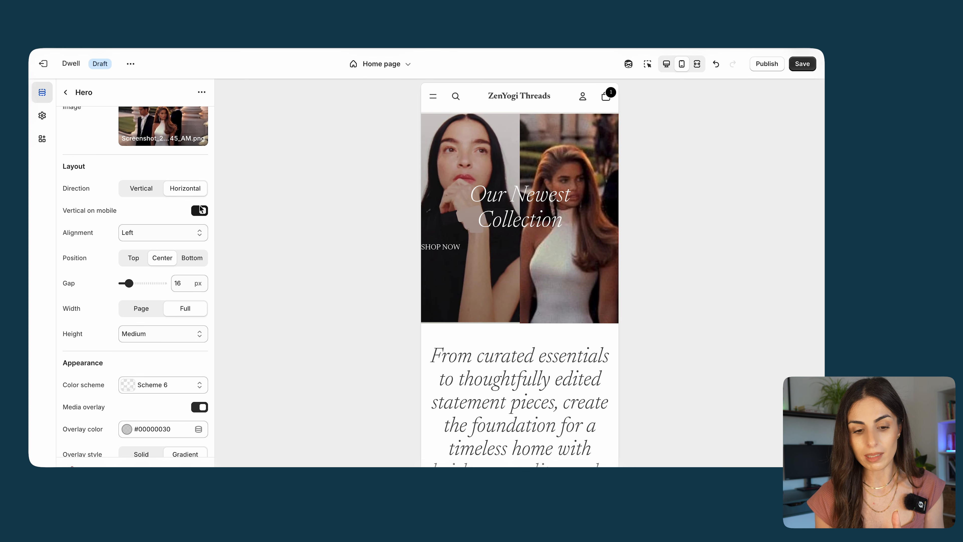
click(199, 210)
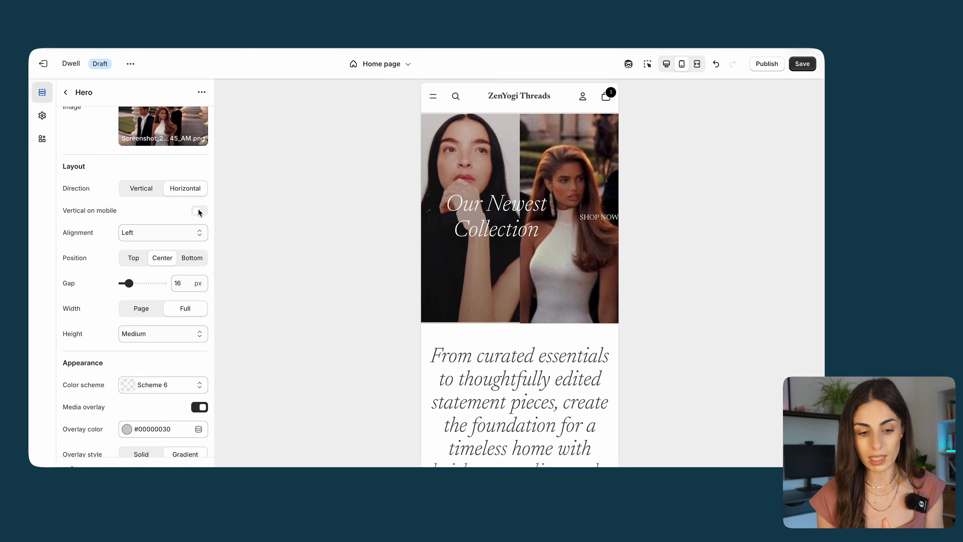
click(199, 211)
- Set the Hero's alignment to Center and compare its Vertical and Horizontal directions in the desktop preview, keeping Horizontal
click(158, 231)
click(149, 245)
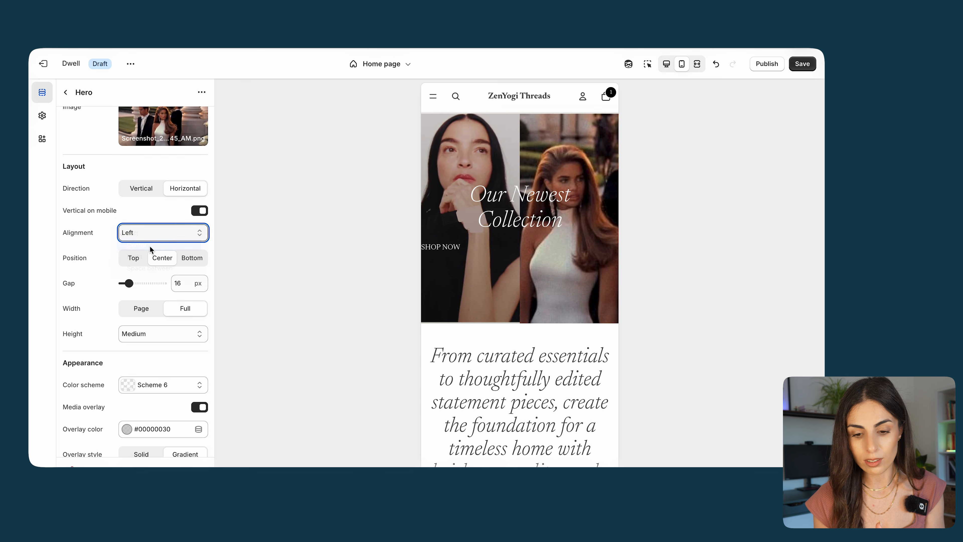
click(667, 64)
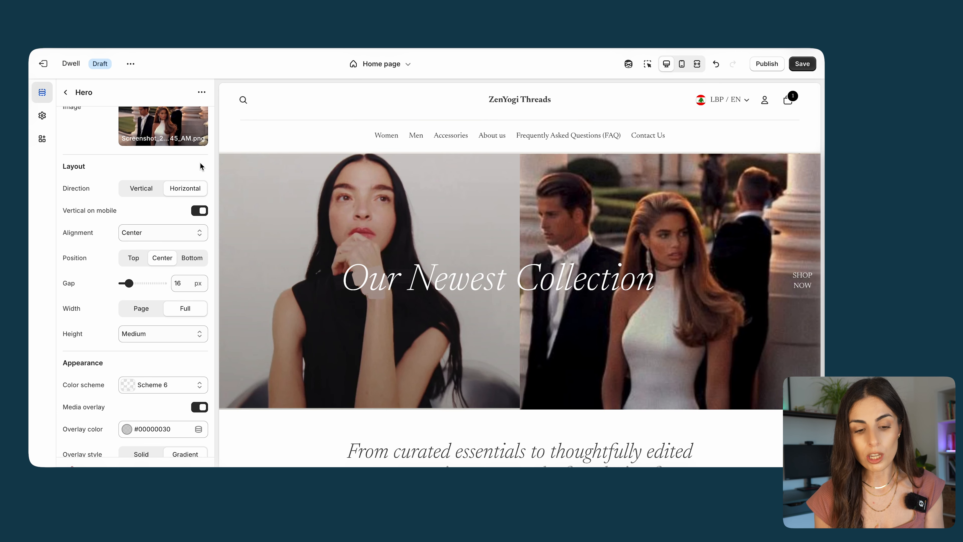
click(143, 188)
click(189, 187)
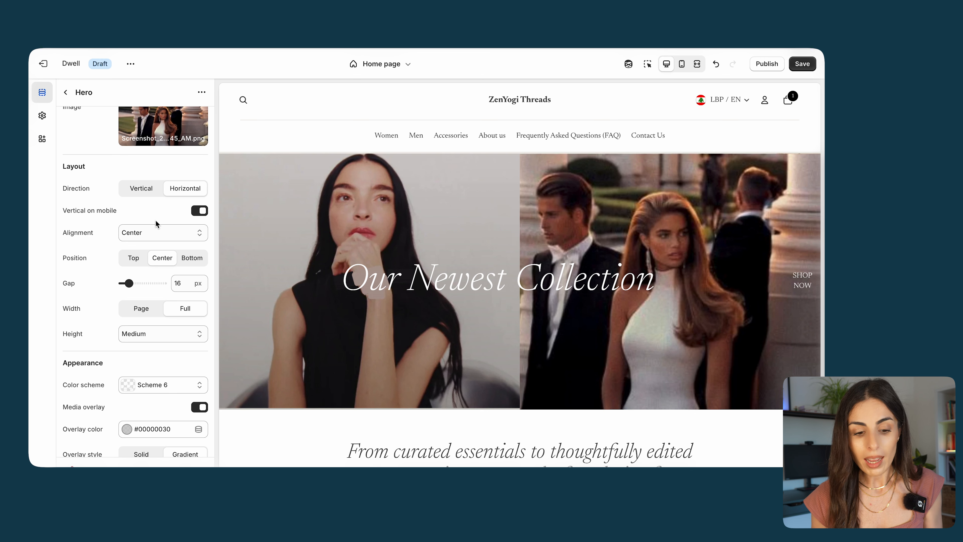
- Review the Hero's remaining layout, appearance and padding settings, and return to the home page's section list
scroll(126, 338, down, 5)
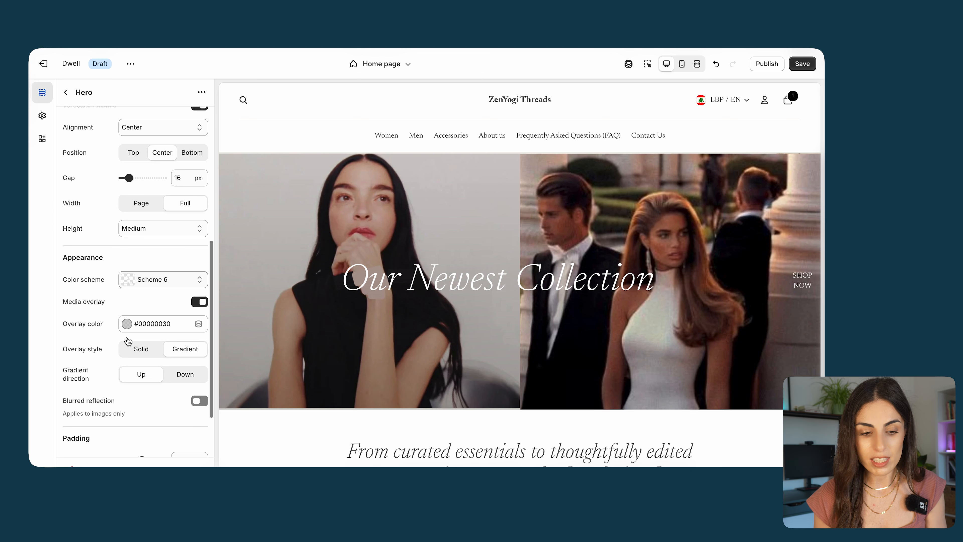
scroll(127, 293, down, 3)
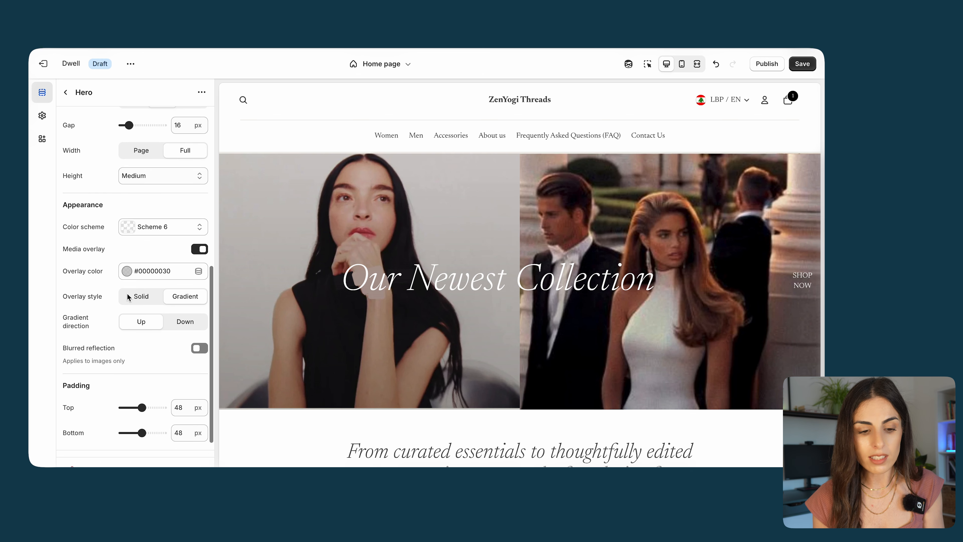
scroll(127, 296, down, 2)
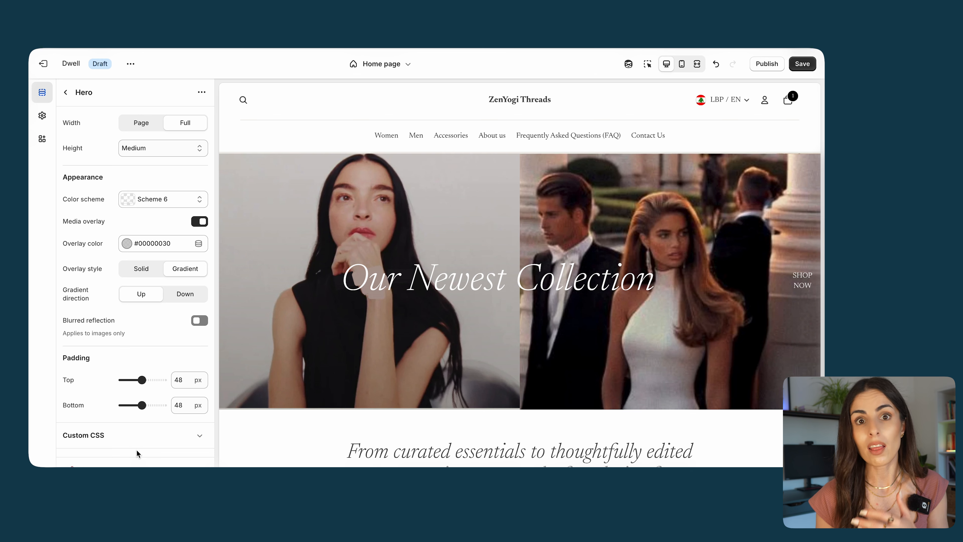
click(66, 92)
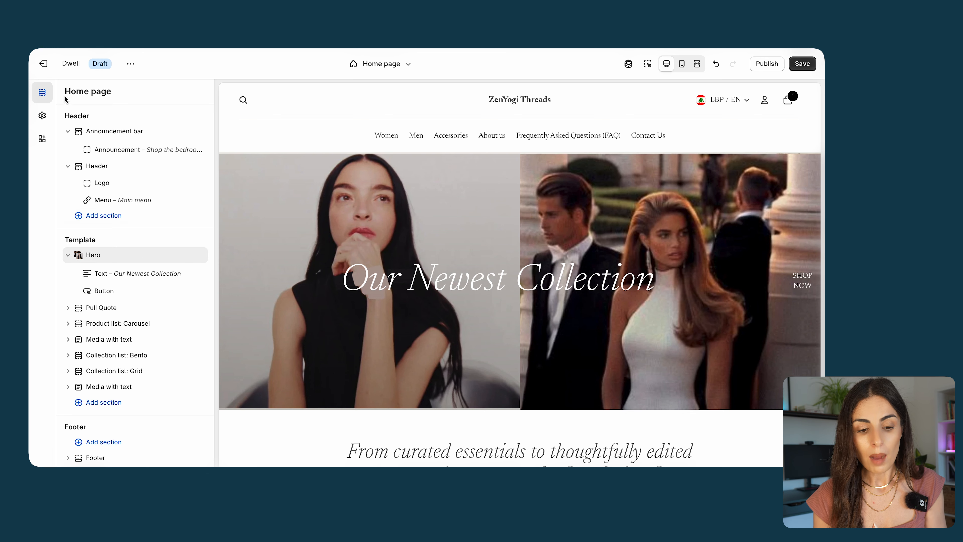
- Browse the sections that can be added to the template, including the banner, collection, form, layout, product and storytelling types
click(114, 403)
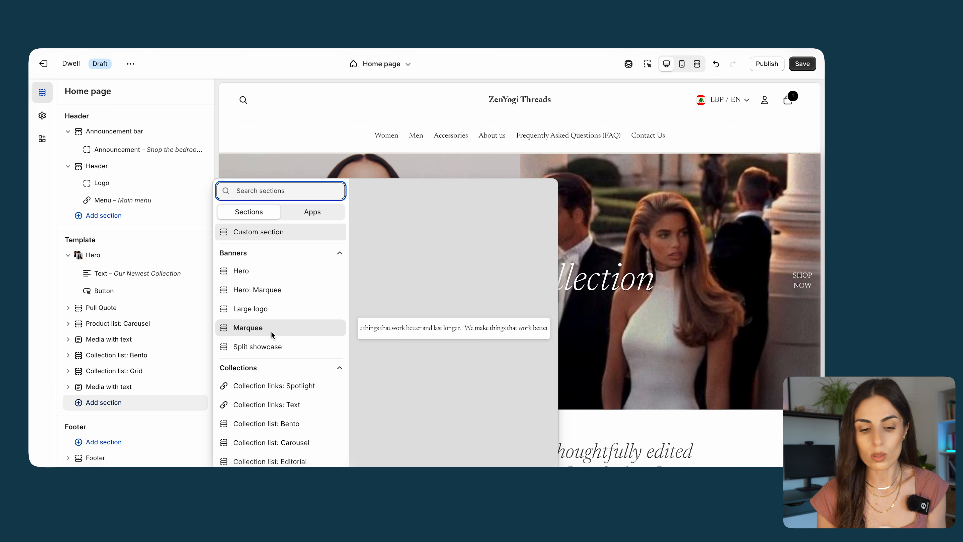
scroll(265, 358, down, 3)
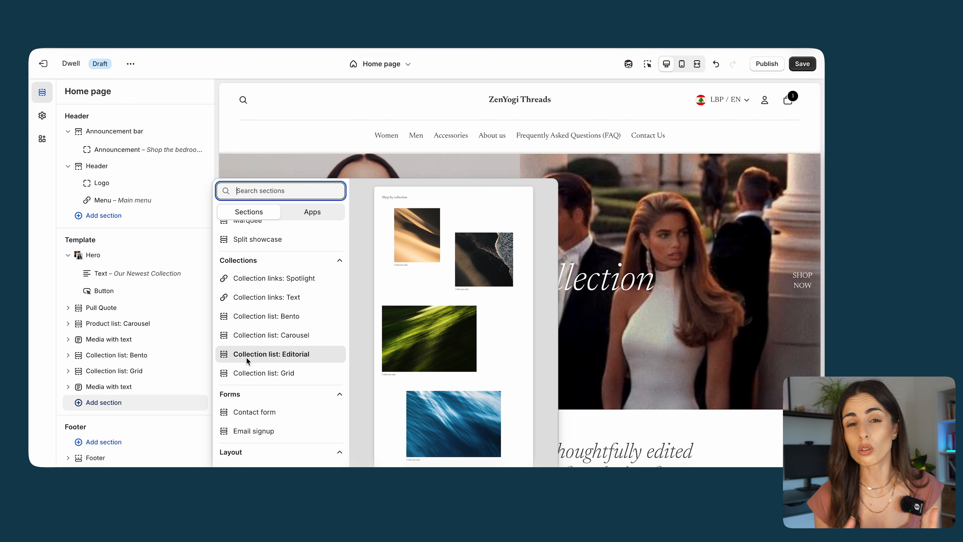
scroll(246, 357, down, 3)
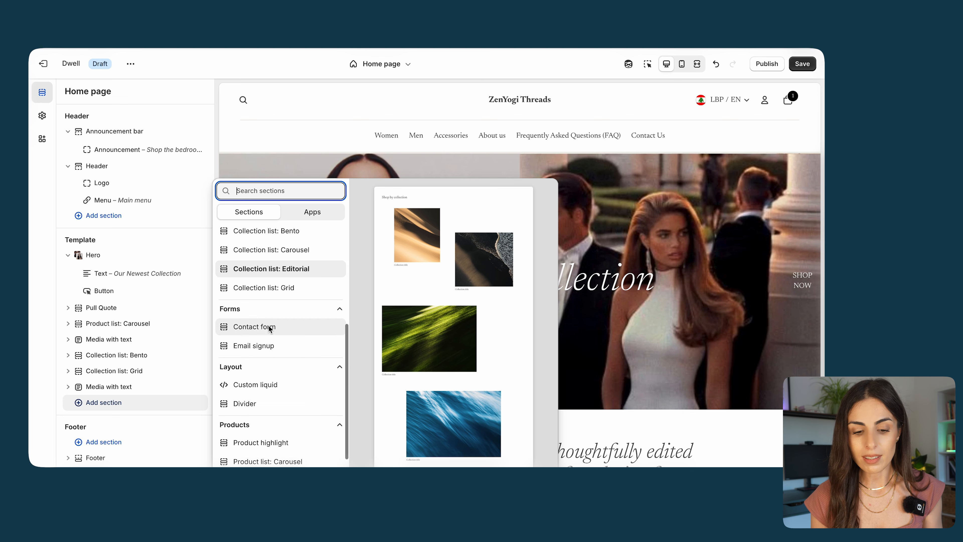
scroll(272, 331, down, 3)
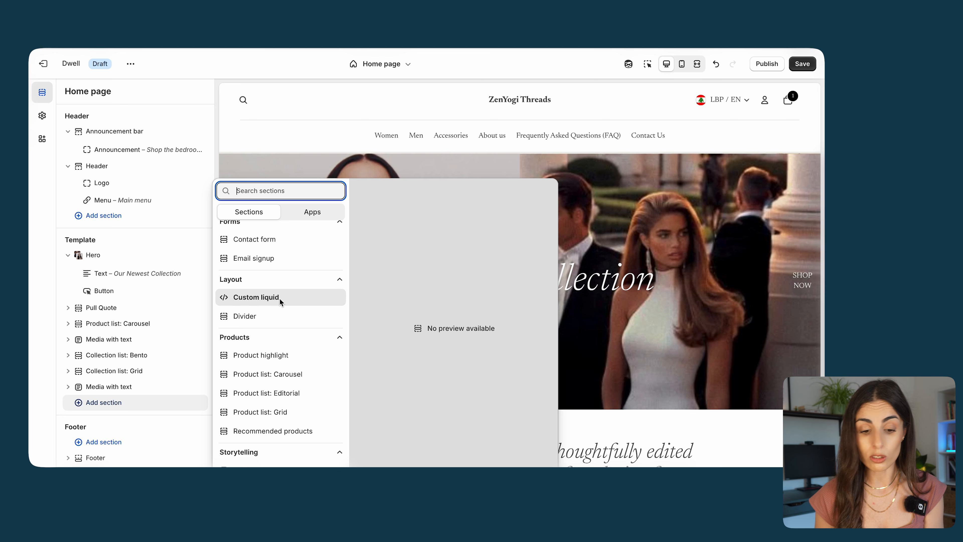
scroll(279, 299, down, 2)
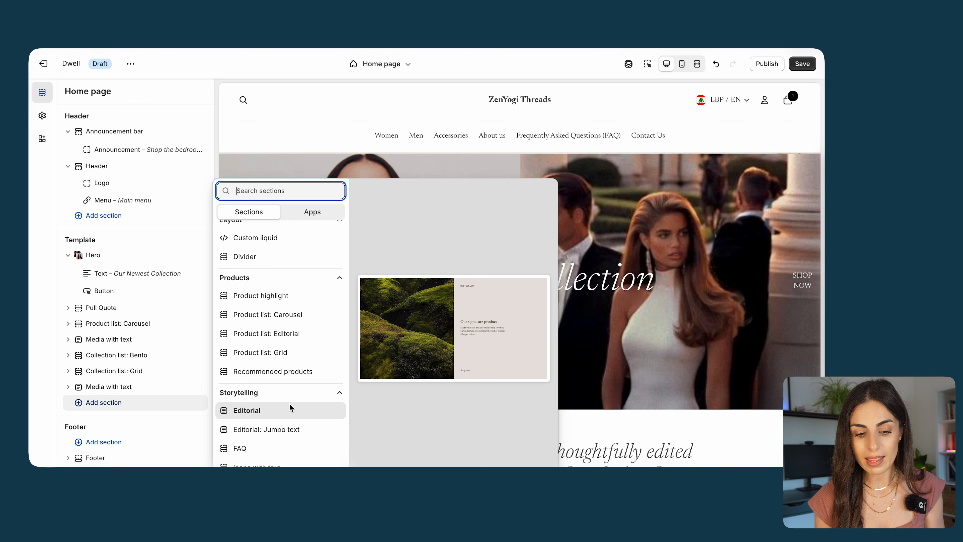
scroll(289, 403, down, 2)
scroll(290, 405, down, 1)
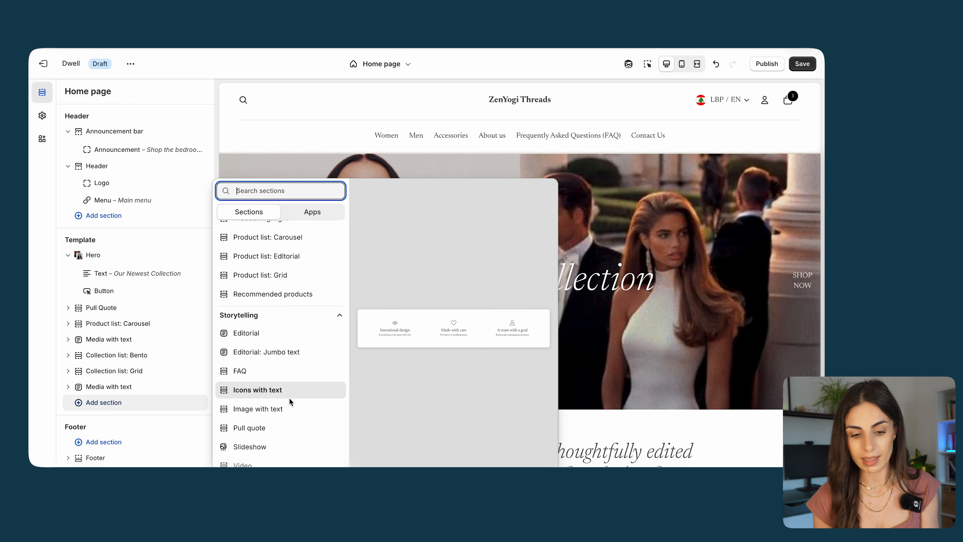
scroll(289, 398, up, 2)
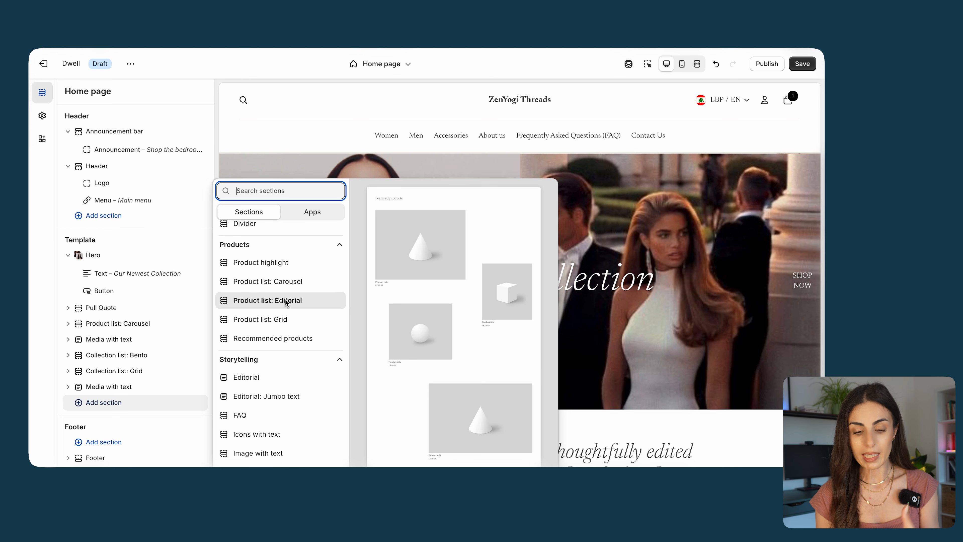
scroll(279, 319, up, 3)
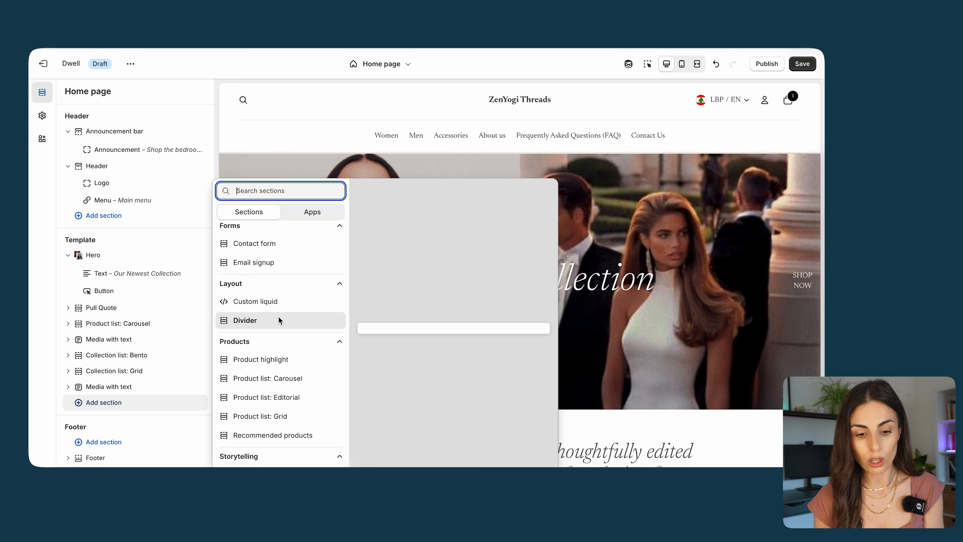
scroll(269, 301, up, 4)
- Add a Product list: Carousel section to the template and set its collection to All products
scroll(270, 300, down, 6)
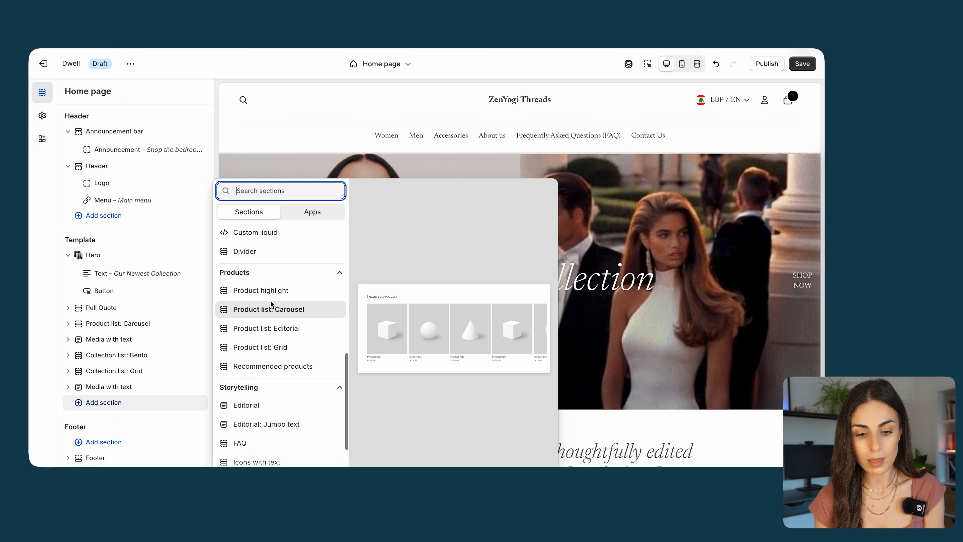
click(270, 302)
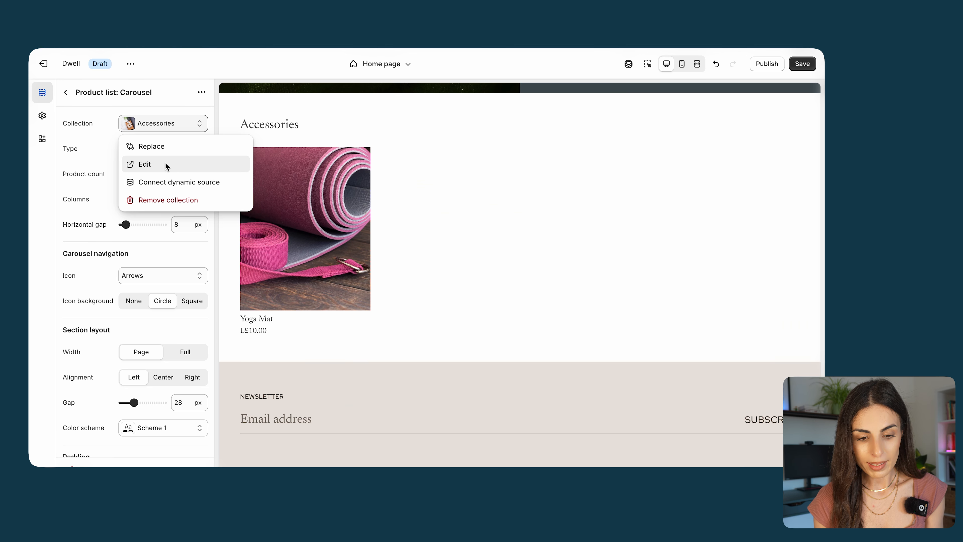
click(165, 146)
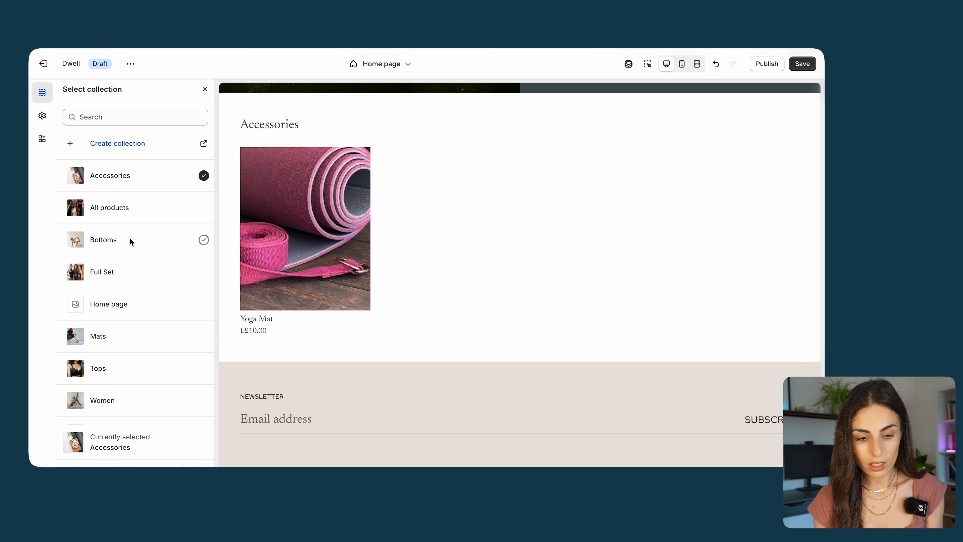
click(126, 206)
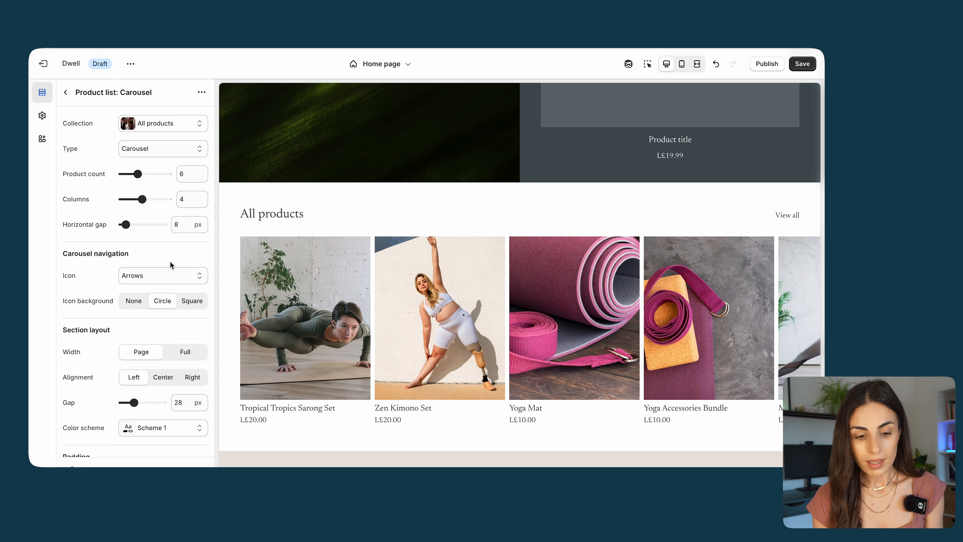
click(67, 92)
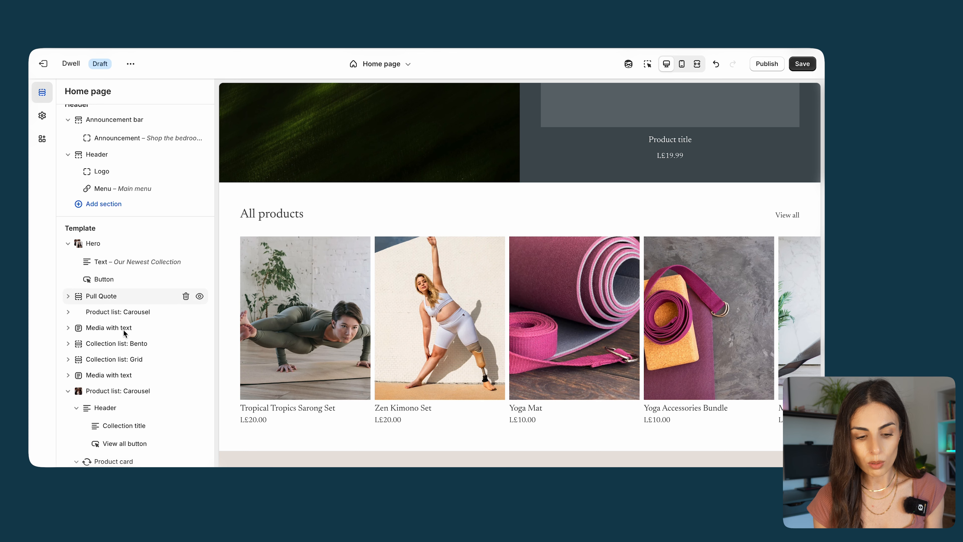
scroll(127, 366, down, 5)
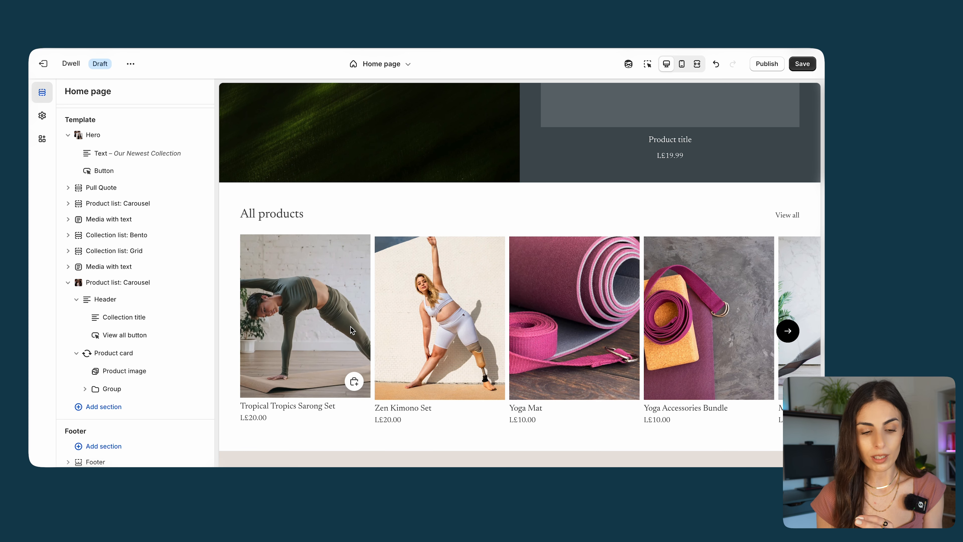
- Check the quick add options under Product cards in the theme settings
click(42, 116)
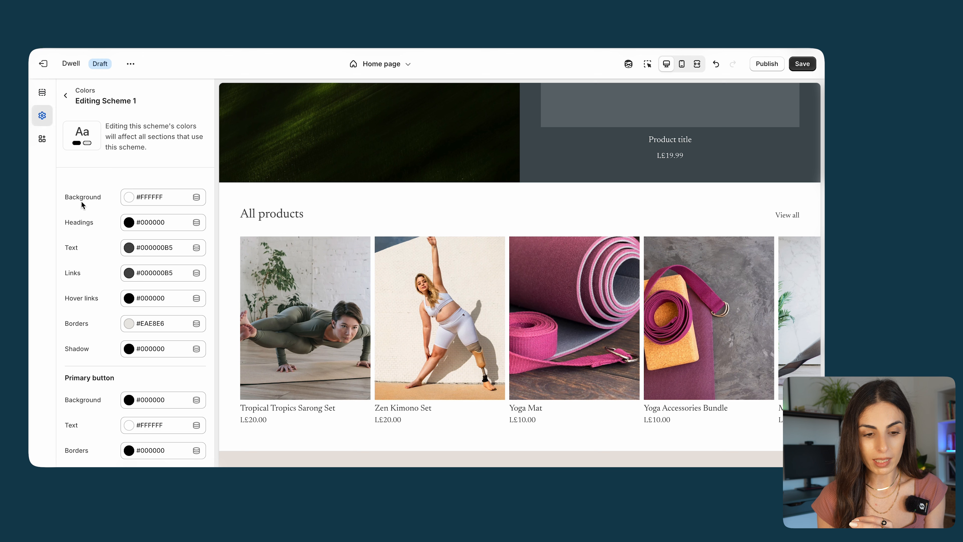
click(65, 97)
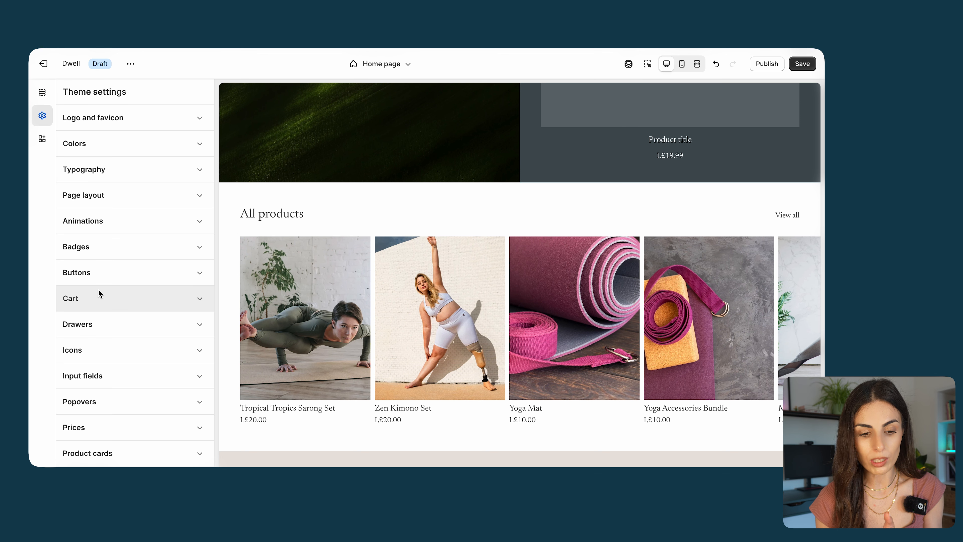
scroll(98, 289, down, 2)
click(107, 411)
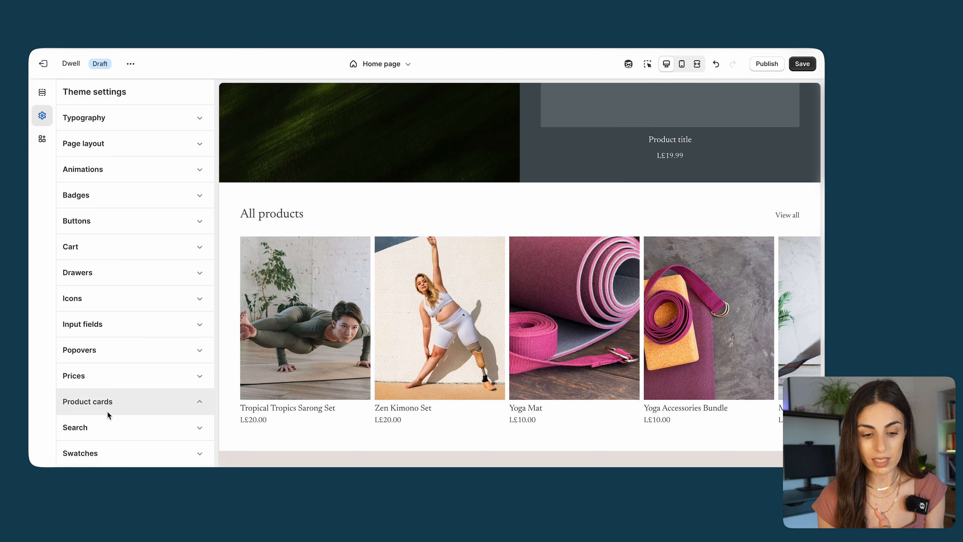
scroll(114, 380, down, 4)
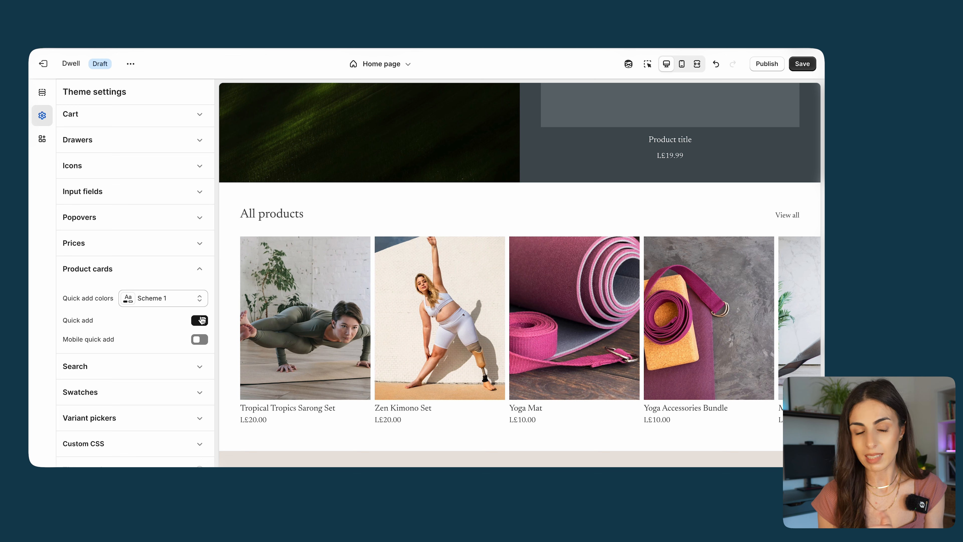
- Expand the Group block inside the product card of the All products carousel to examine its nested blocks
click(40, 95)
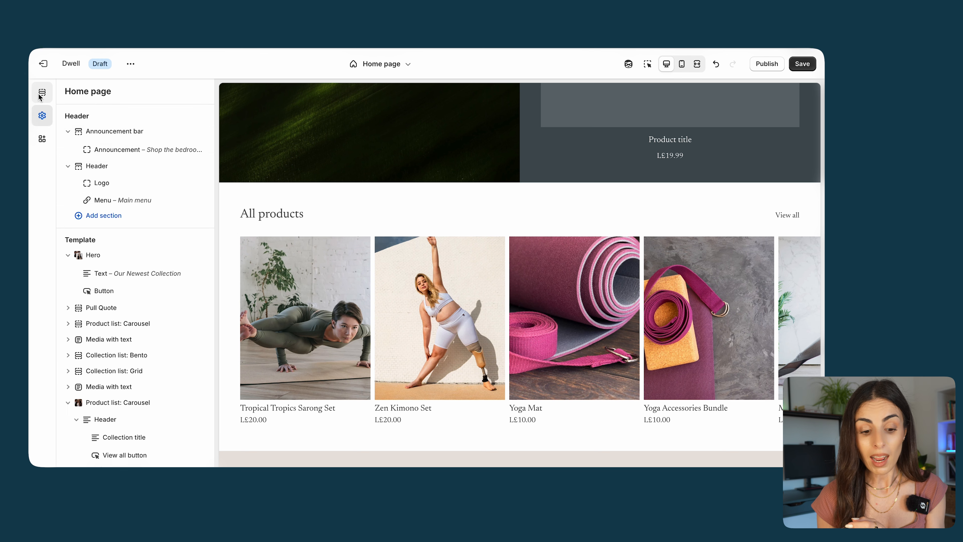
scroll(129, 393, down, 3)
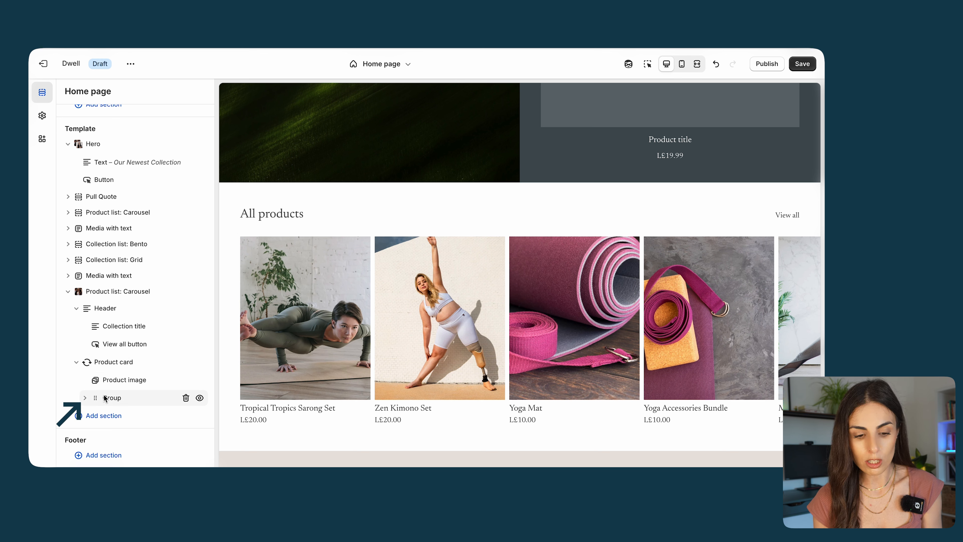
click(83, 397)
scroll(125, 380, down, 2)
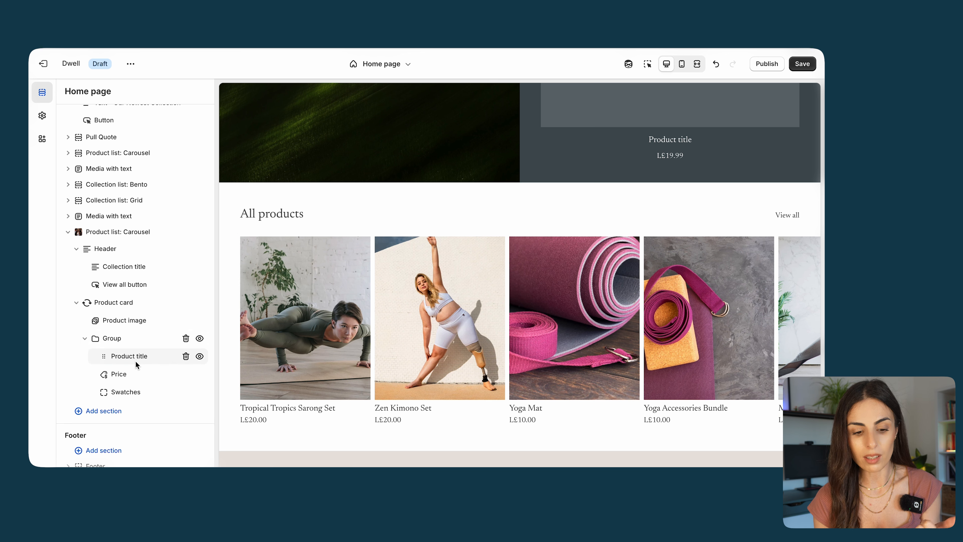
- Generate an AI block in the carousel product card's Group for a horizontal row of up to 6 evenly spaced icons with dynamic hover labels
mouse_move(147, 402)
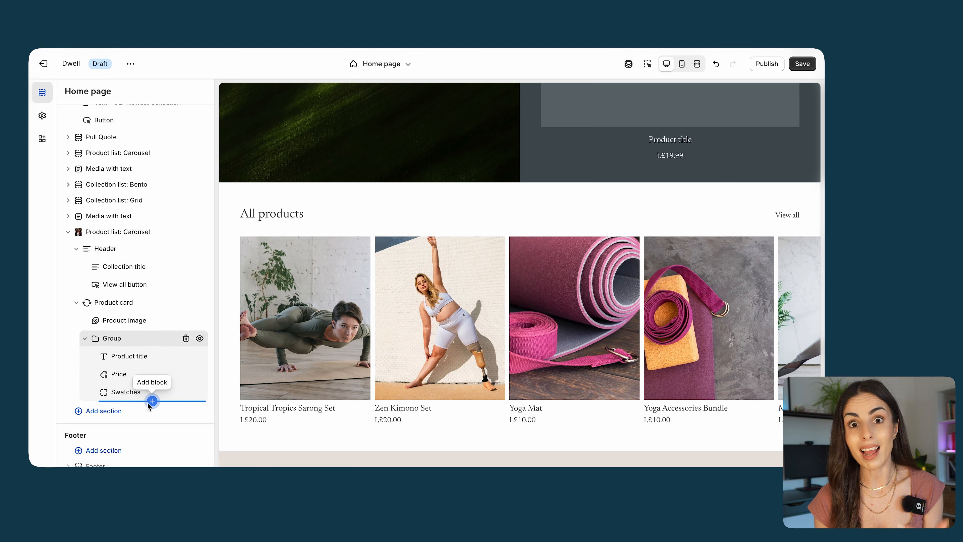
click(147, 403)
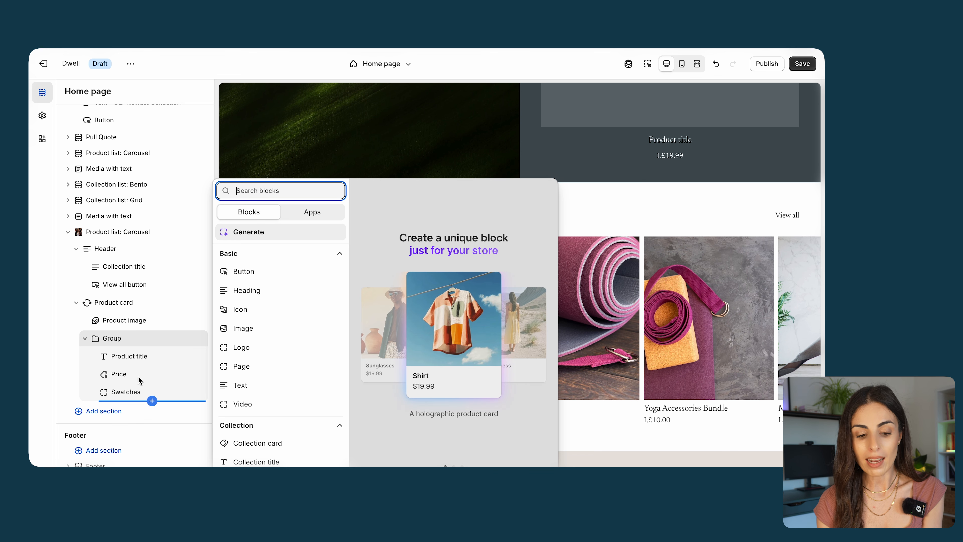
click(151, 401)
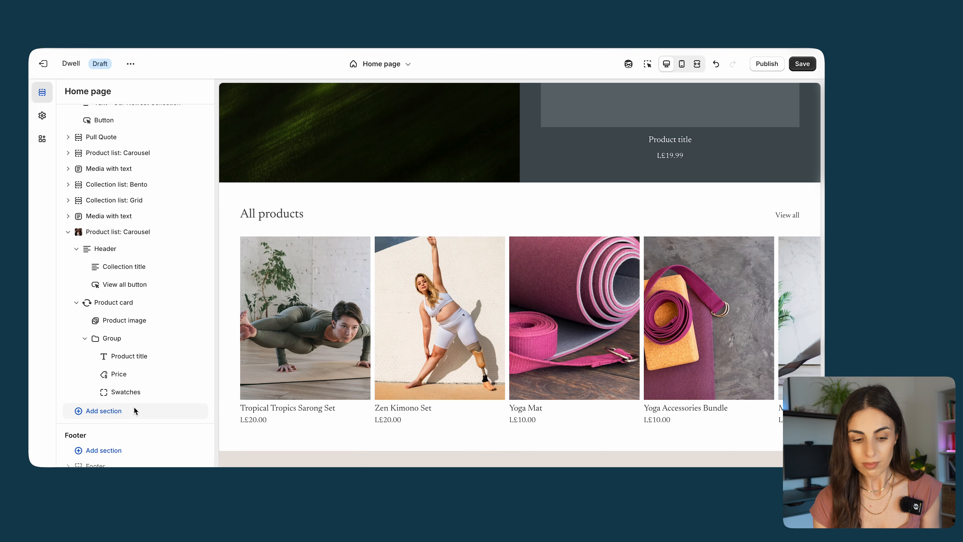
click(152, 401)
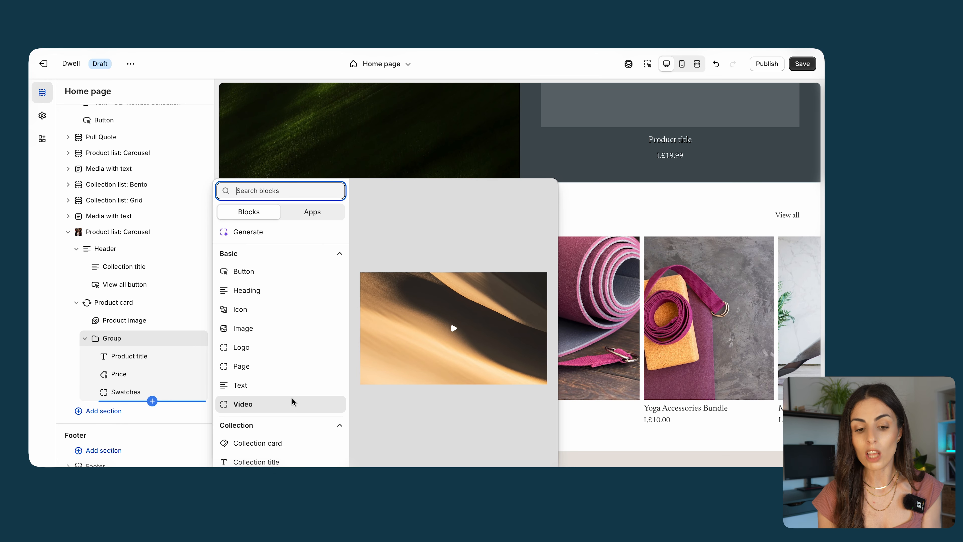
click(278, 239)
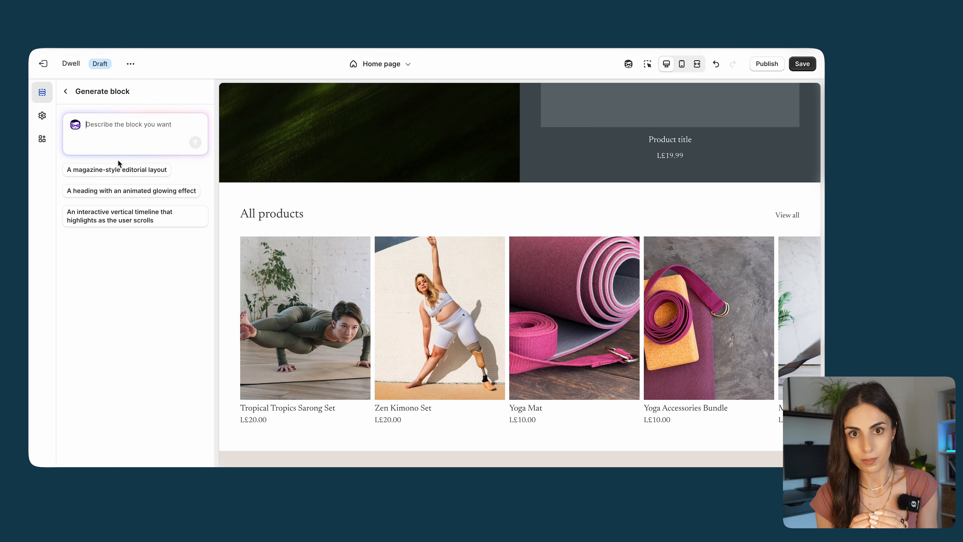
text(a list of 6 icons with dynamic fields)
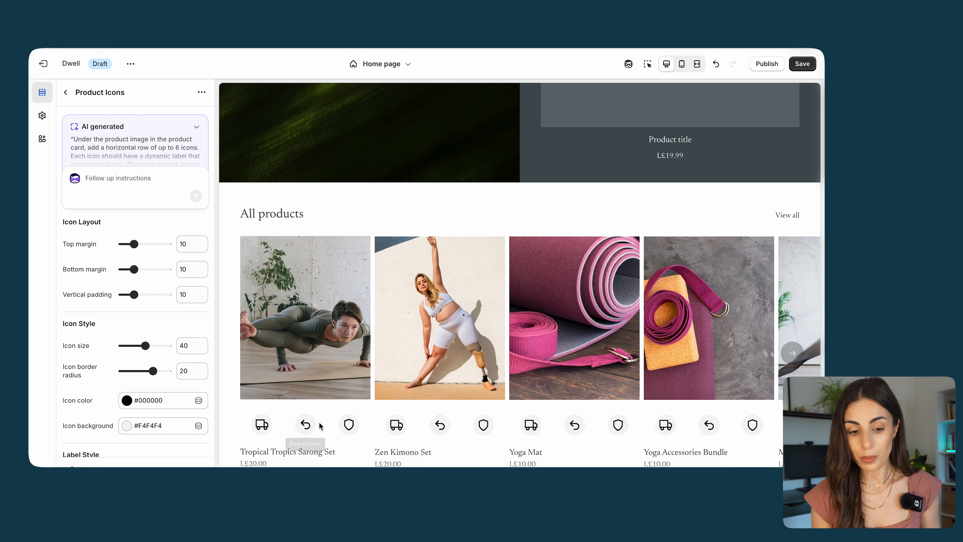
- Review the generated Product Icons block's hover labels and style settings, and turn on Show icon for Icon 4
scroll(455, 364, down, 3)
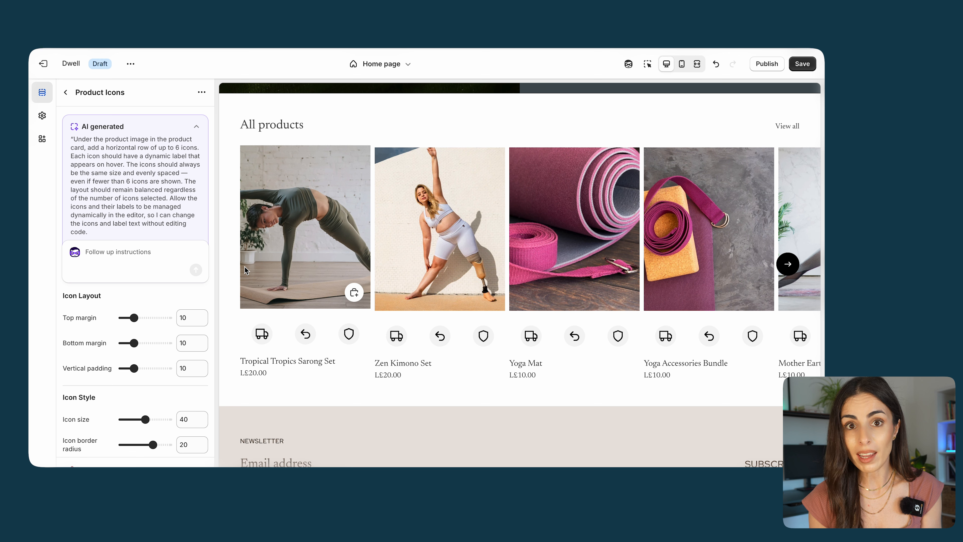
mouse_move(353, 340)
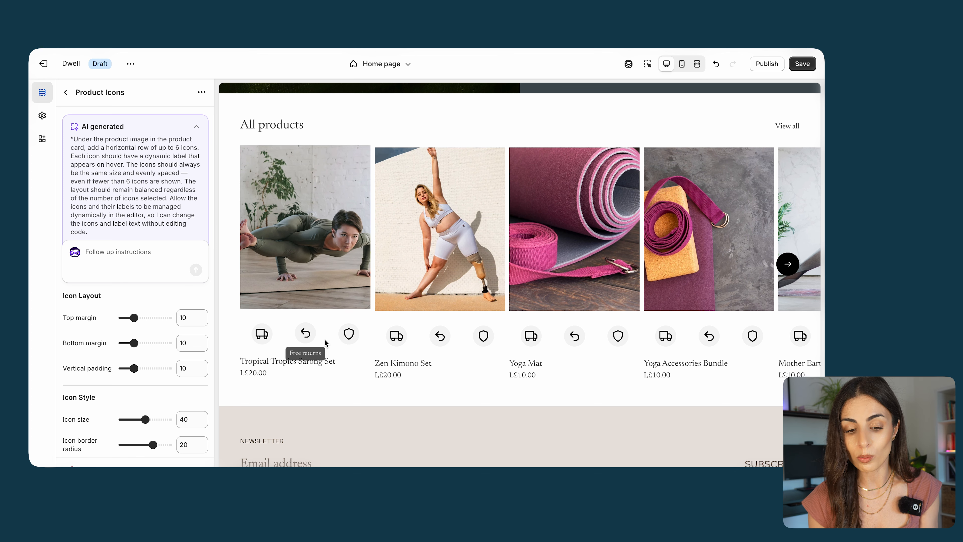
scroll(148, 305, down, 8)
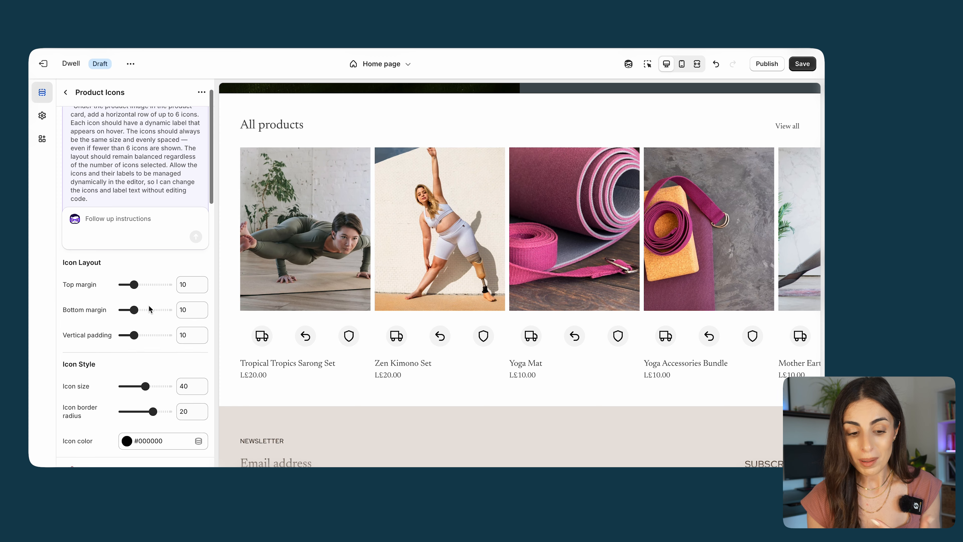
scroll(149, 309, down, 9)
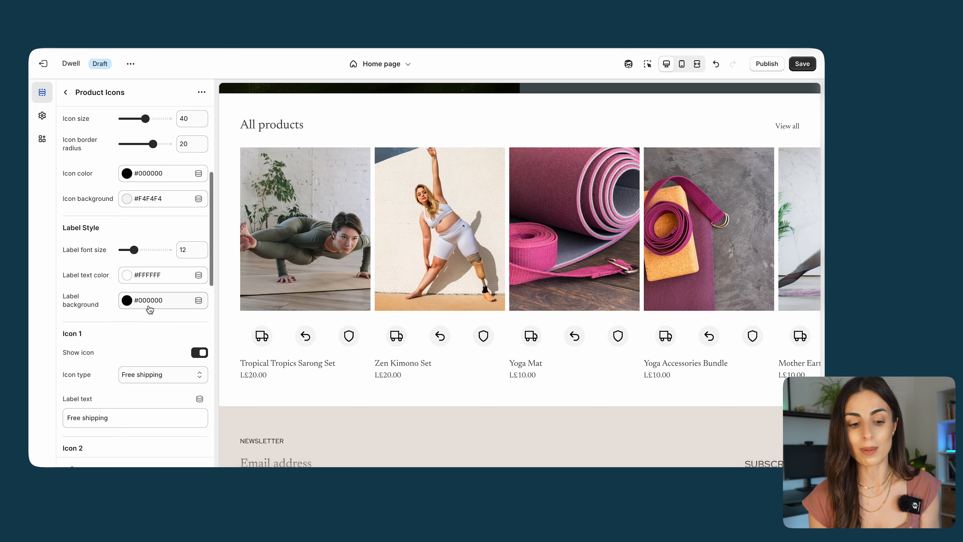
scroll(149, 306, down, 1)
click(200, 329)
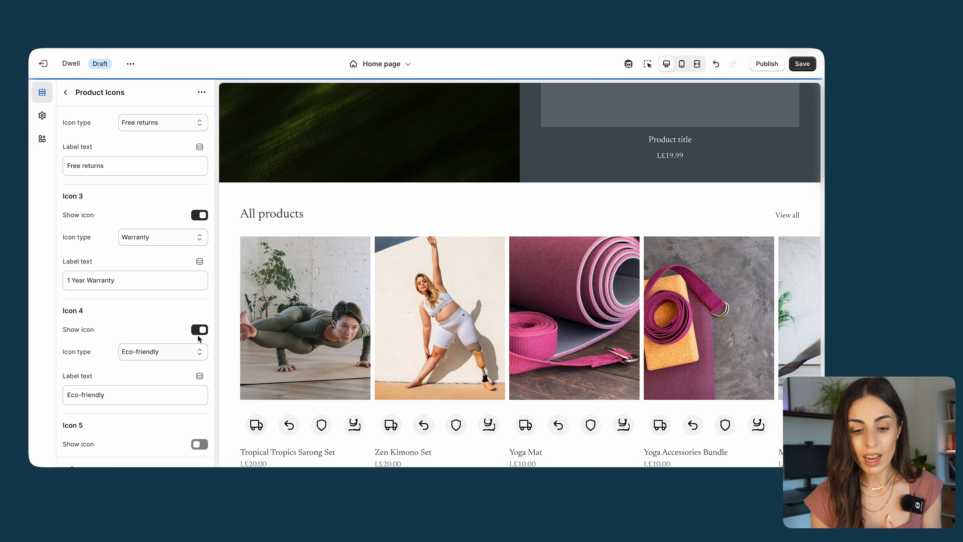
- Check the remaining icon settings and the icon types available for Icon 1 in the Product Icons block
scroll(187, 405, down, 3)
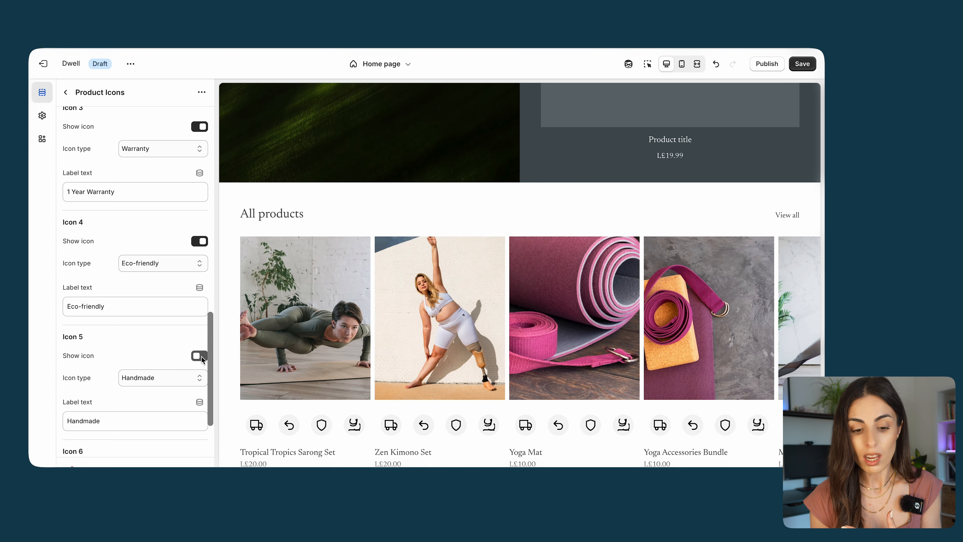
scroll(169, 300, up, 5)
scroll(170, 298, up, 5)
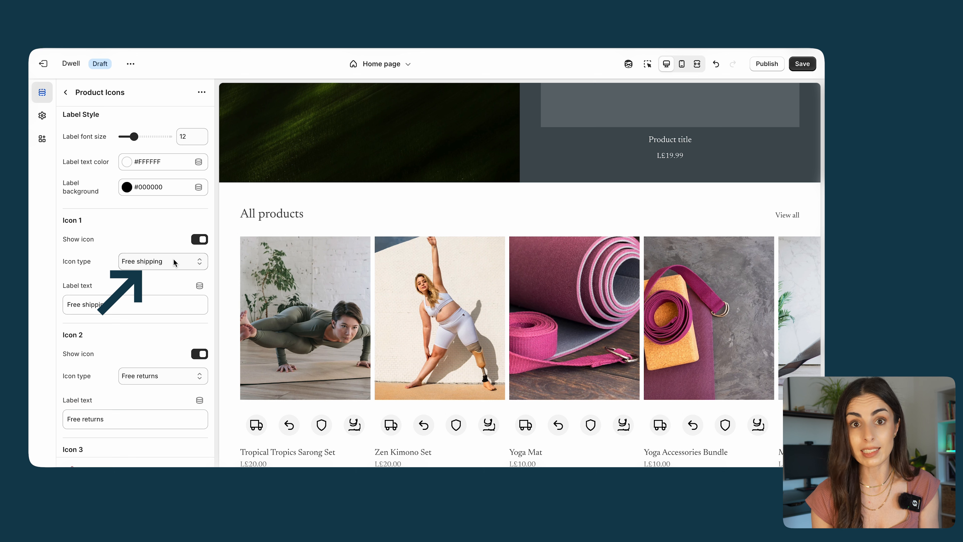
click(173, 260)
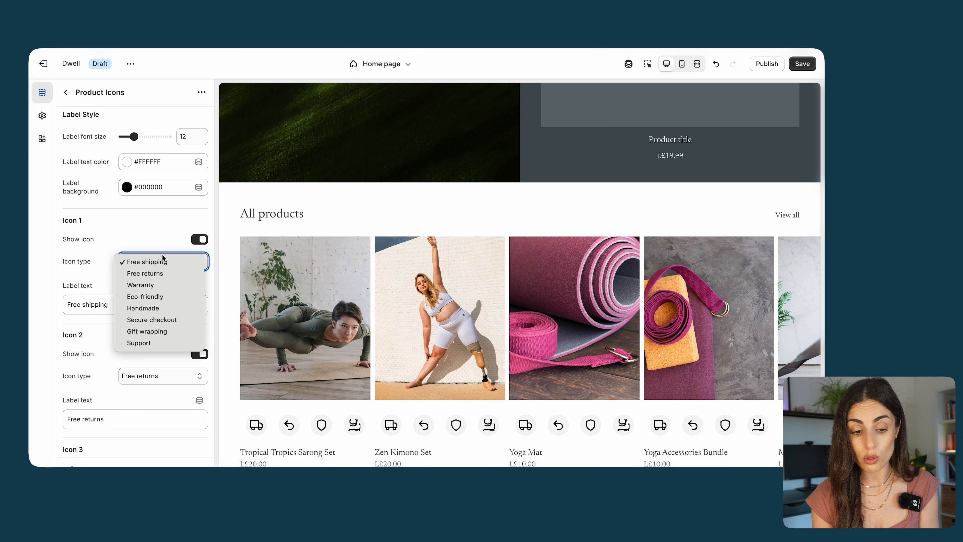
click(154, 222)
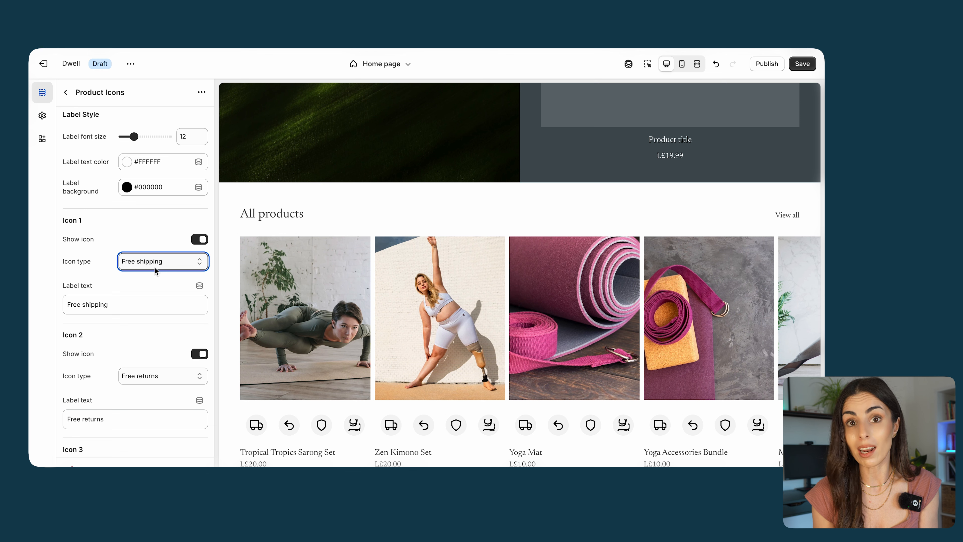
- Regenerate the Product Icons block with the follow-up "I want to be able to upload the icons myself and also this field should by dynamic"
scroll(154, 266, up, 10)
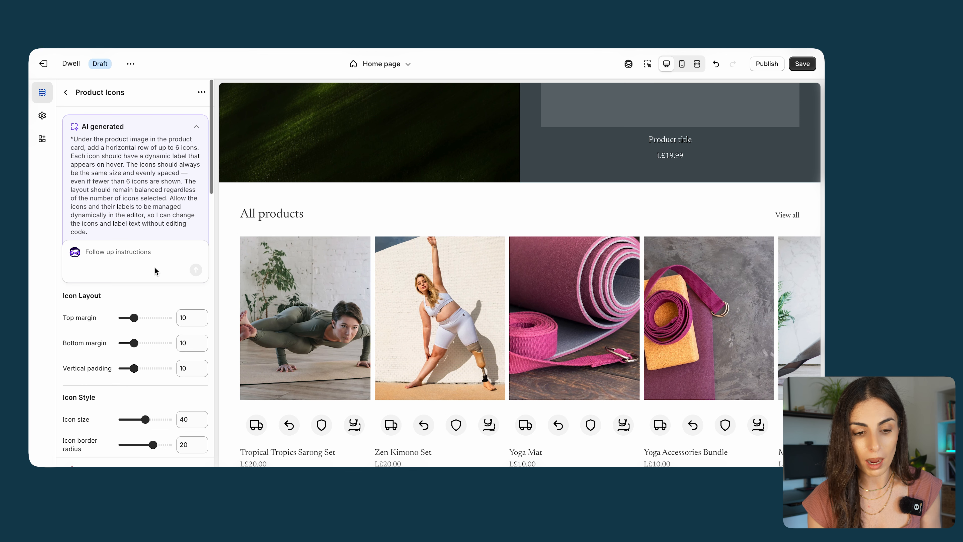
click(140, 259)
text(I wan)
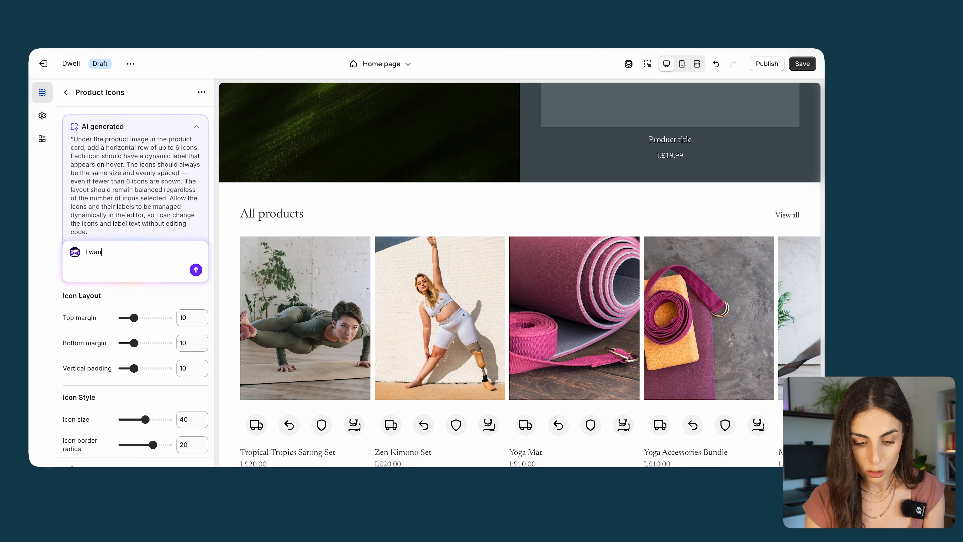
text(t to be able to)
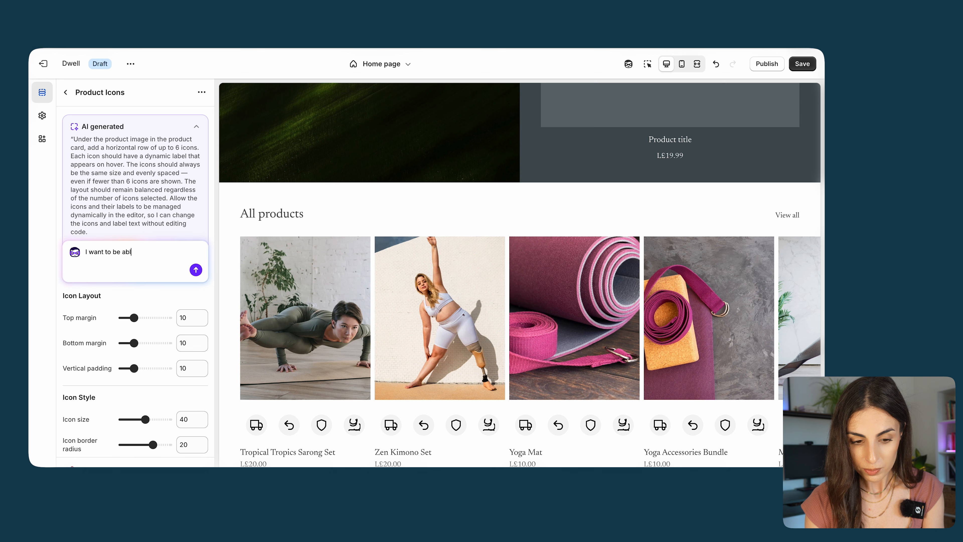
text(load the icons )
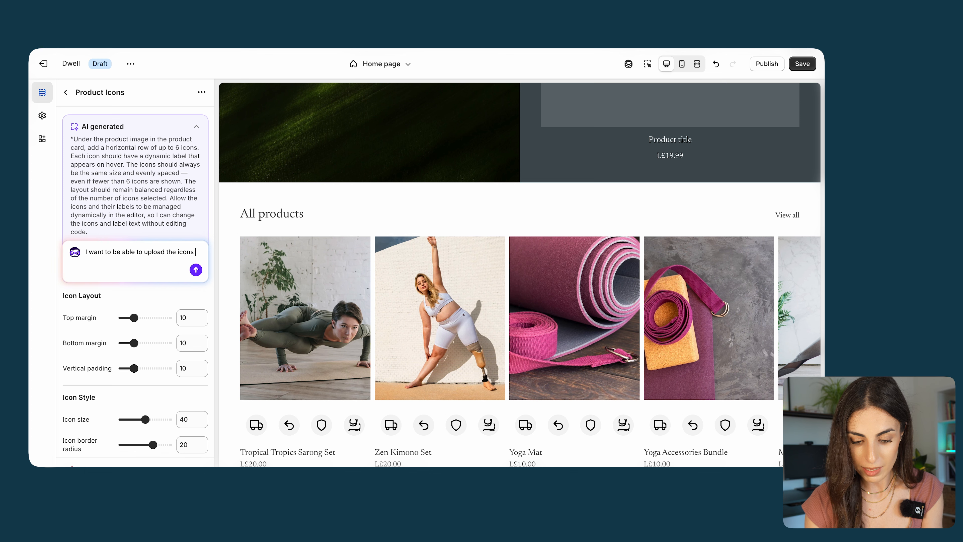
text(myself and also this field sho)
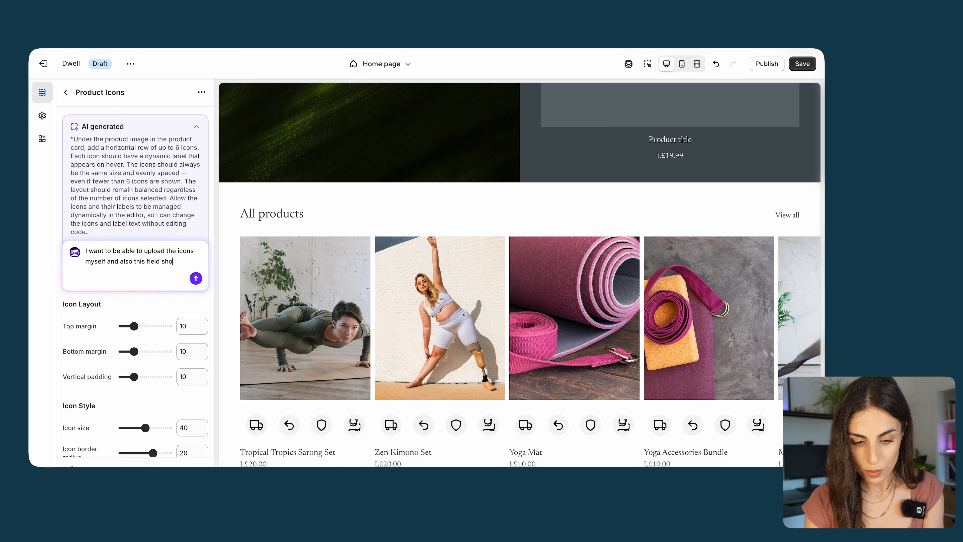
text(uld by dynamic)
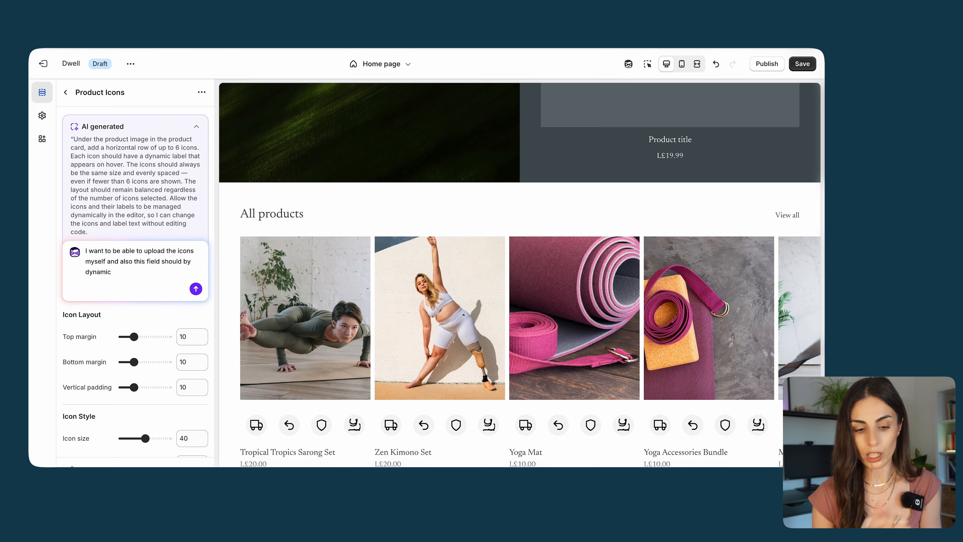
click(199, 290)
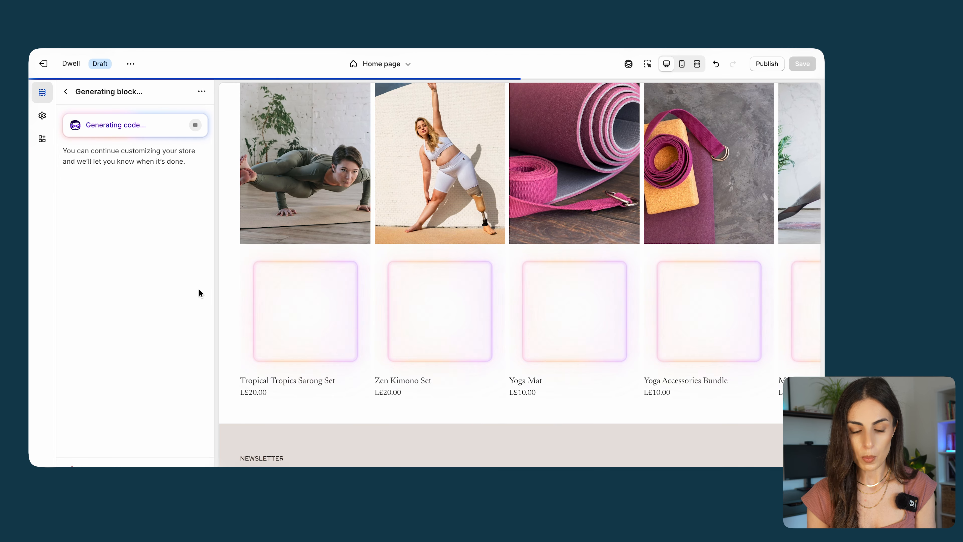
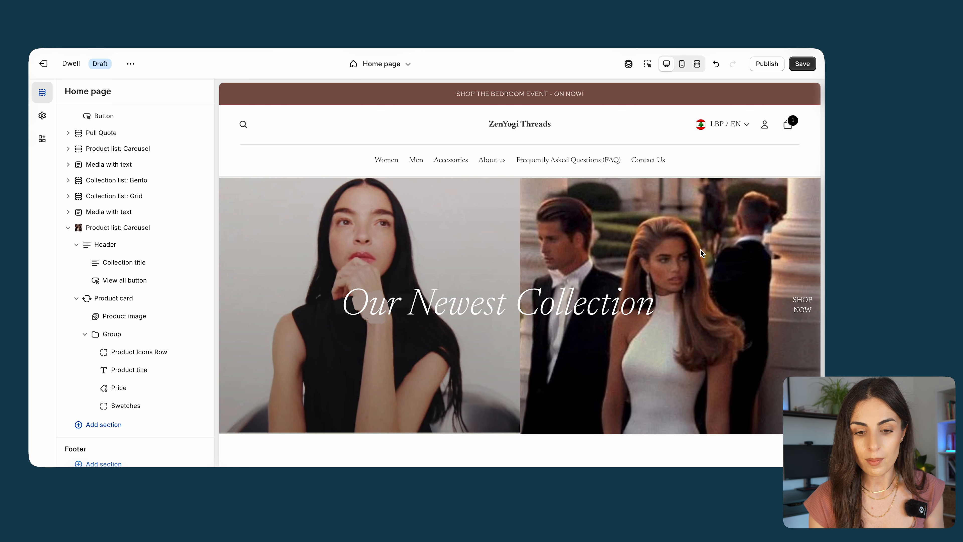
- Copy the All products carousel section and check the paste option on Product information in the Default product template
right_click(121, 232)
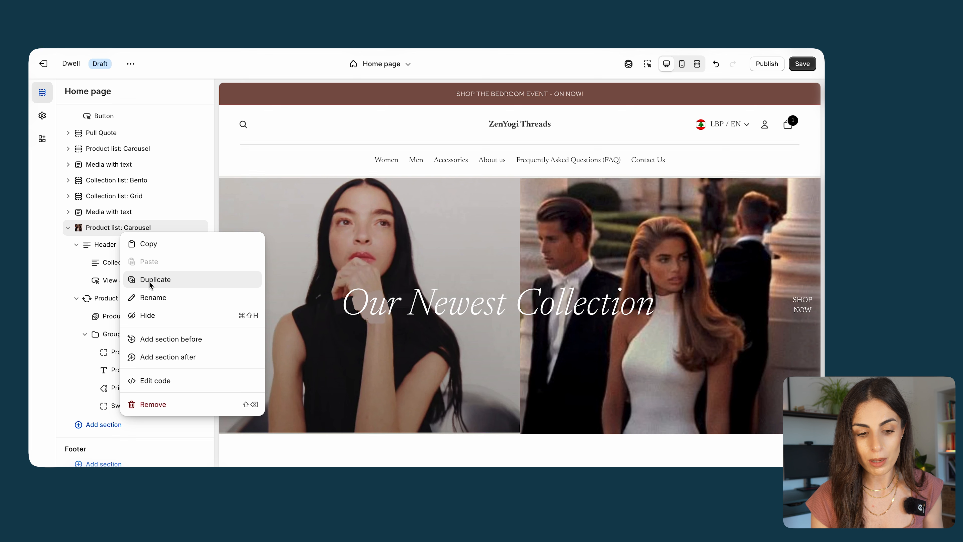
click(153, 255)
click(382, 68)
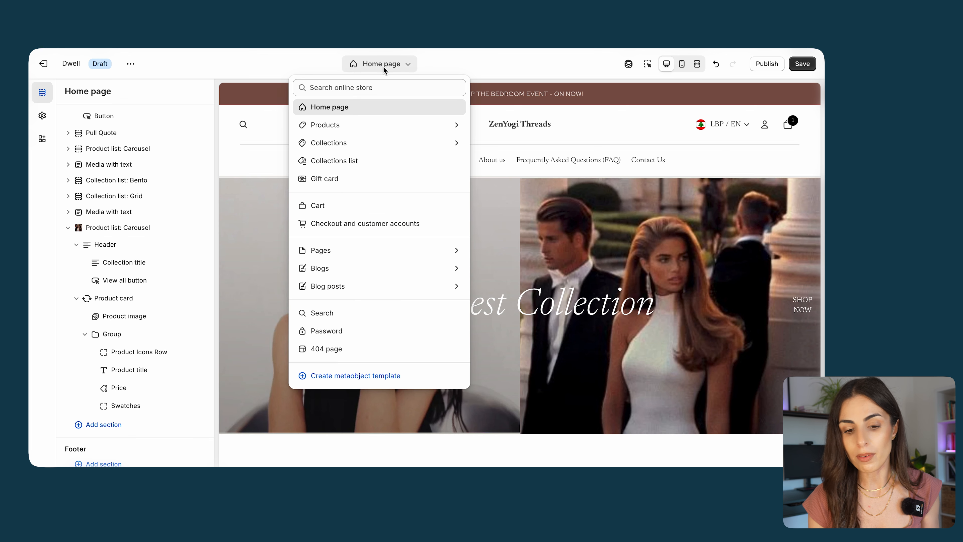
click(365, 127)
click(376, 142)
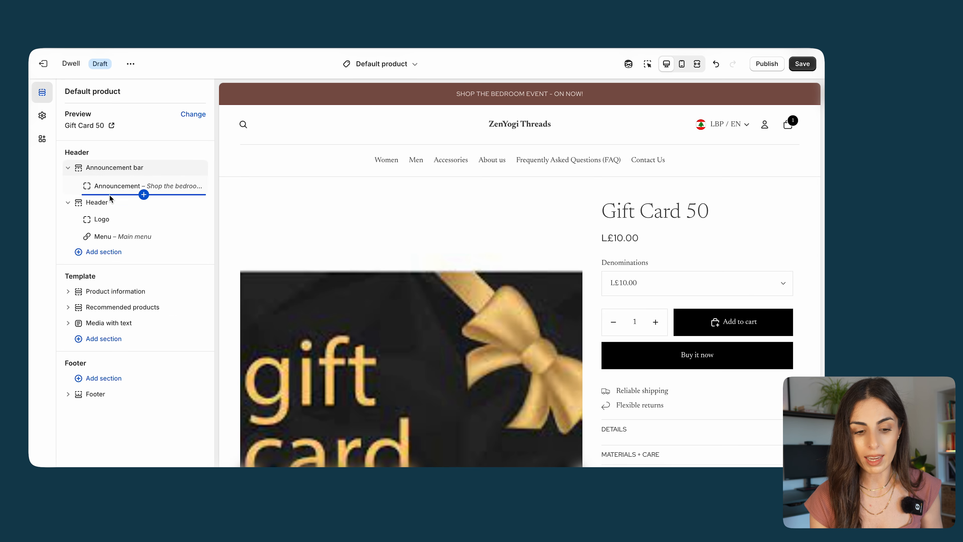
right_click(113, 289)
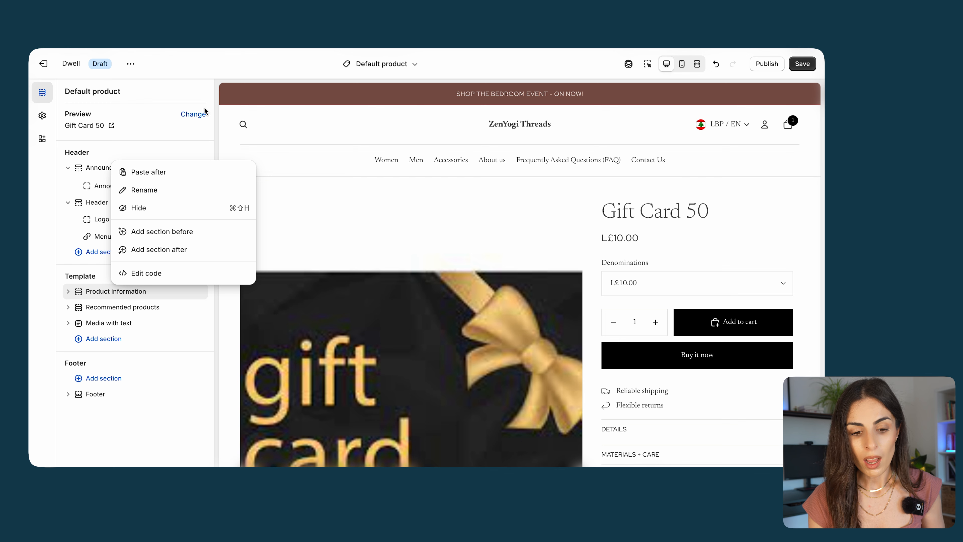
- Change the template's preview product to Flow & Glow Jumpsuit and review the Product information section's settings
click(193, 114)
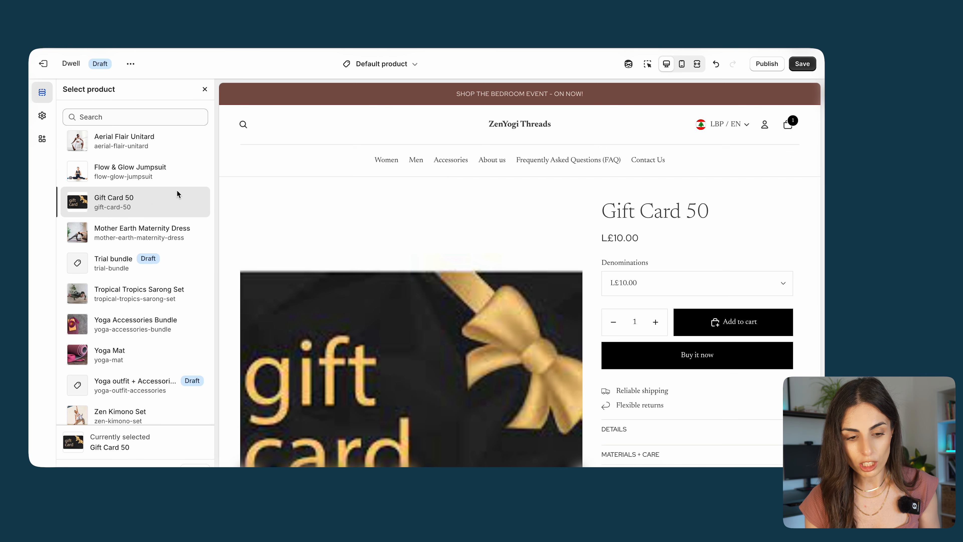
click(145, 173)
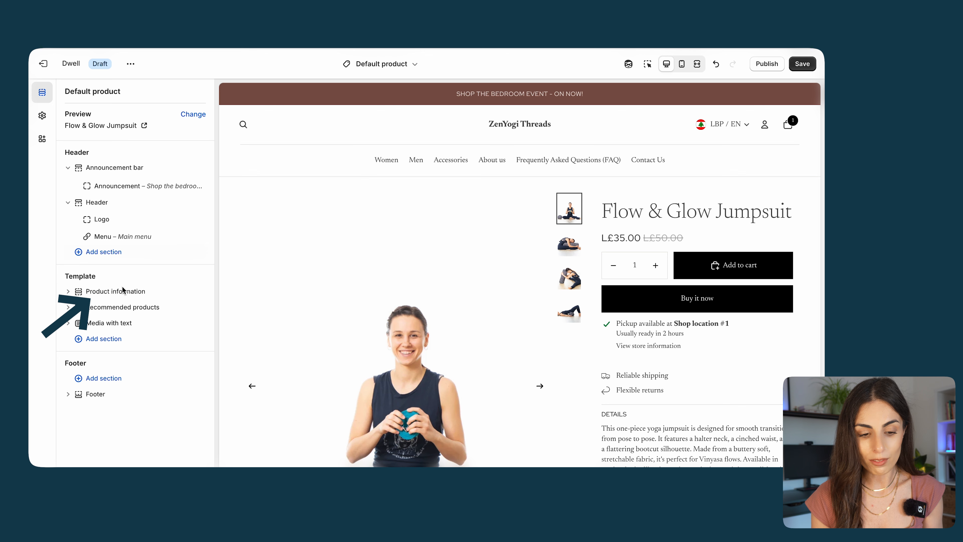
click(110, 292)
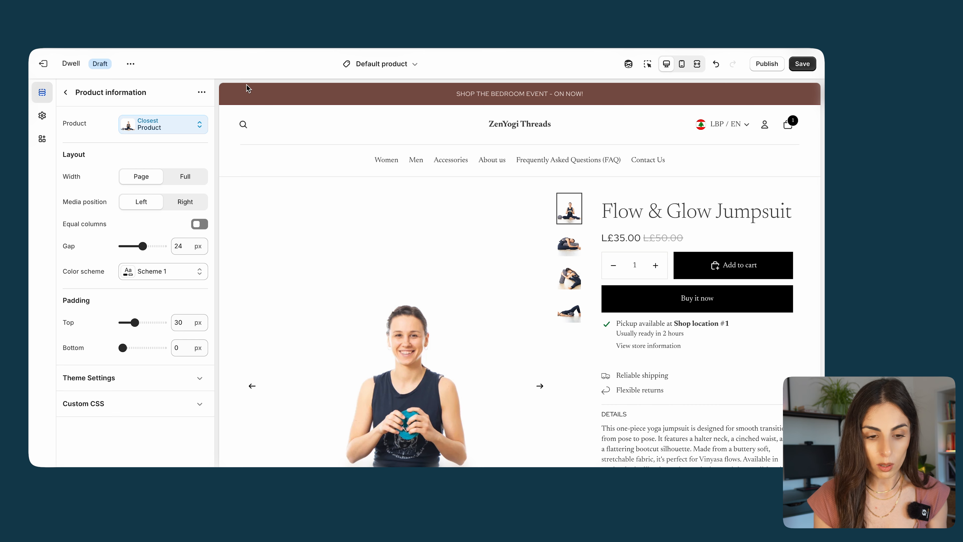
click(65, 92)
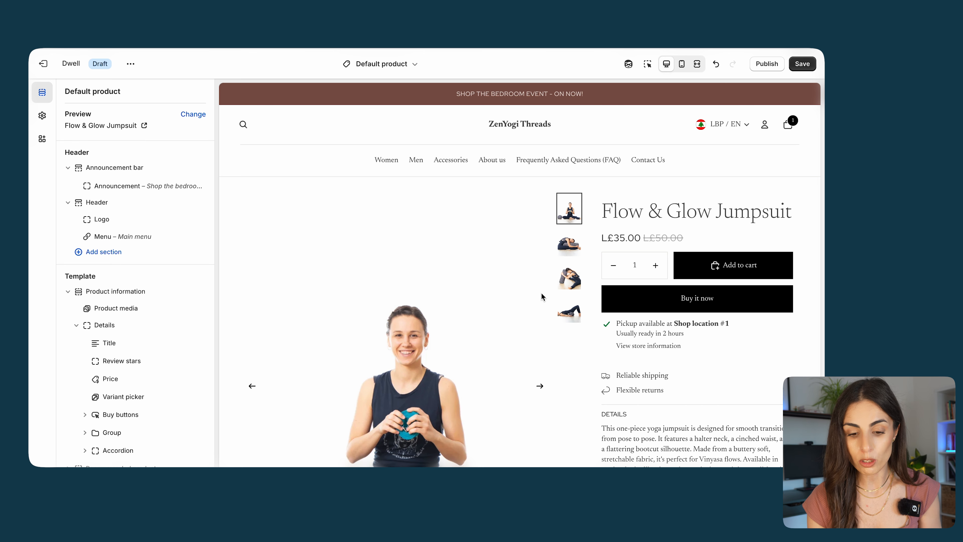
- Try the Grid type for Product media, return it to Carousel, and set Mobile pagination to Counter
click(107, 310)
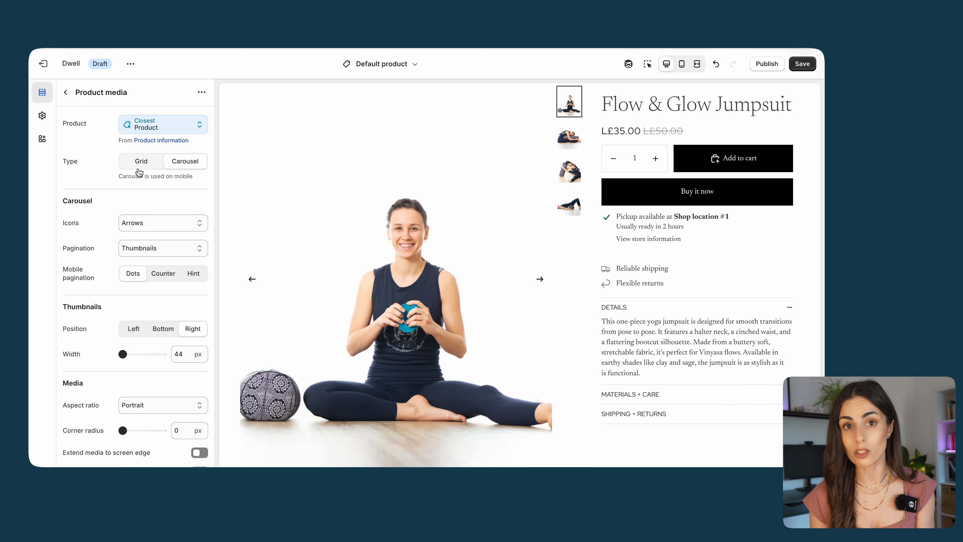
click(140, 167)
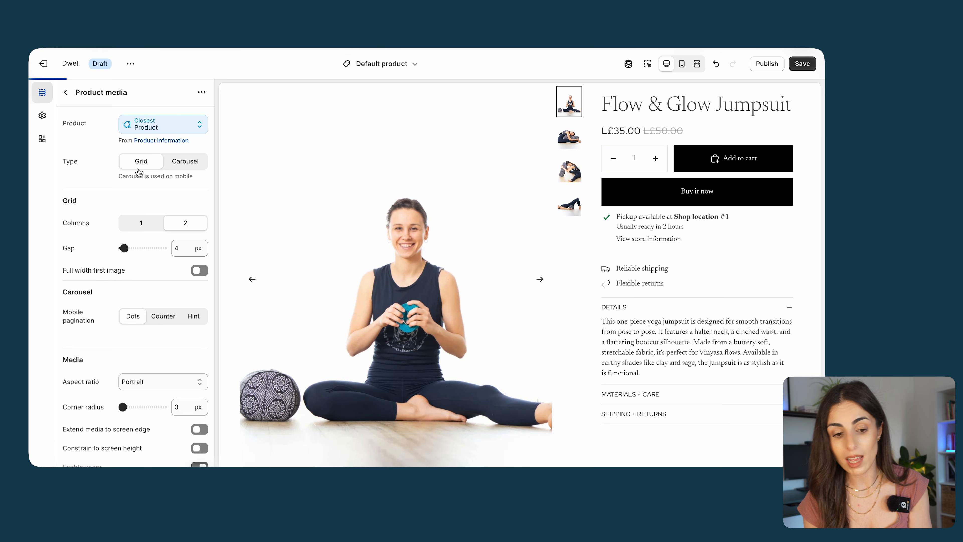
click(181, 166)
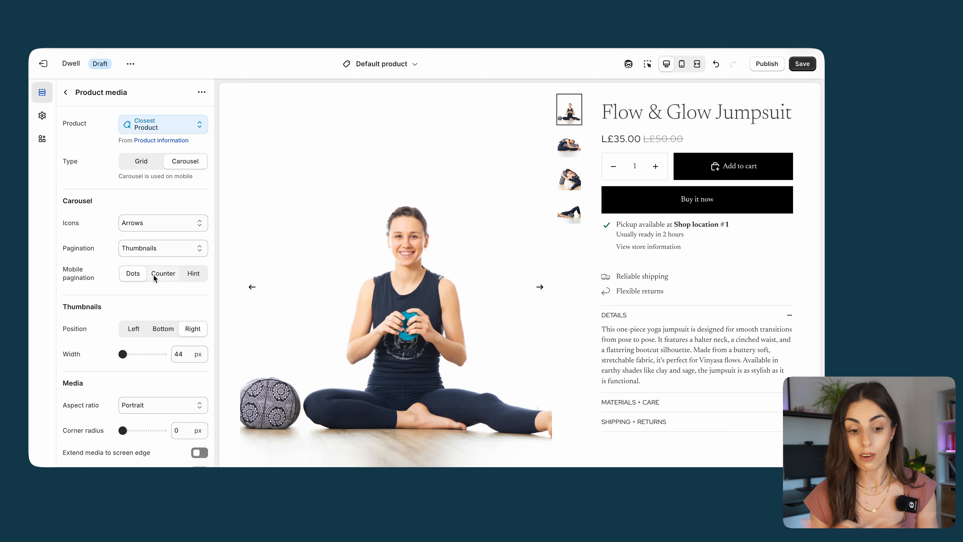
click(164, 274)
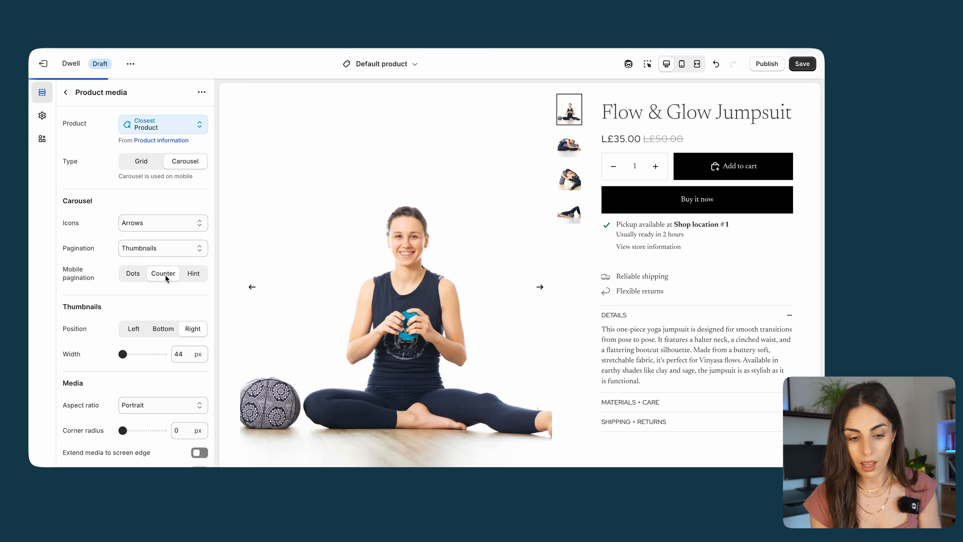
- Compare the Mobile pagination styles in the mobile preview and set Product media to Hint
click(181, 276)
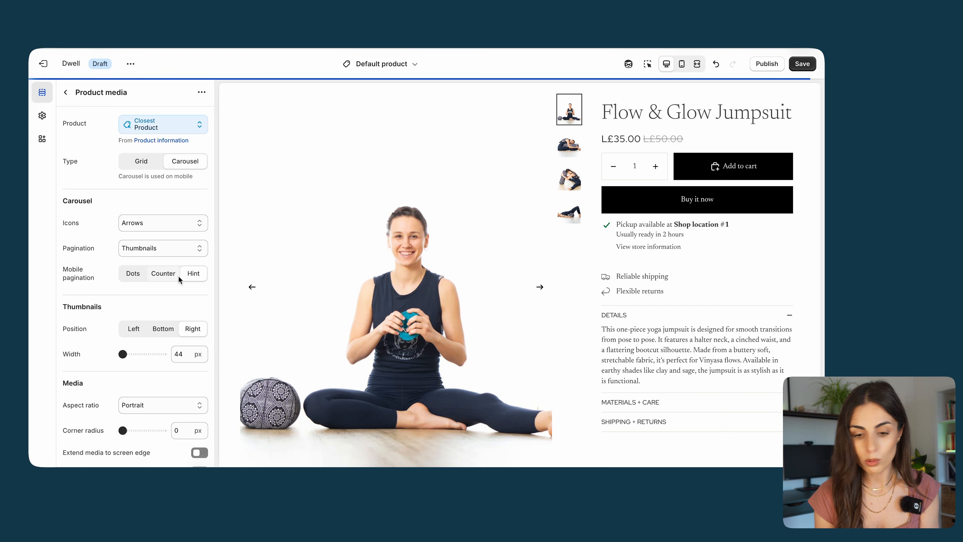
click(137, 269)
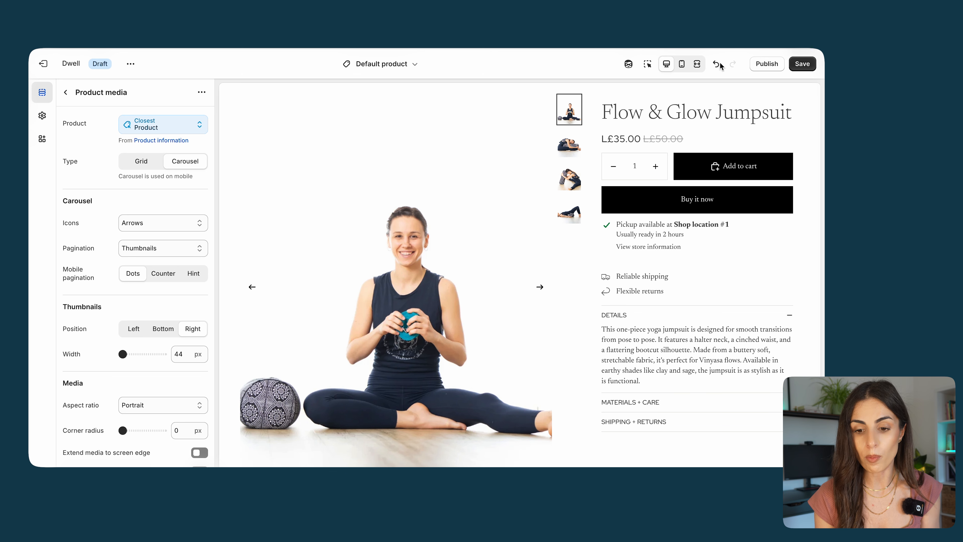
click(682, 63)
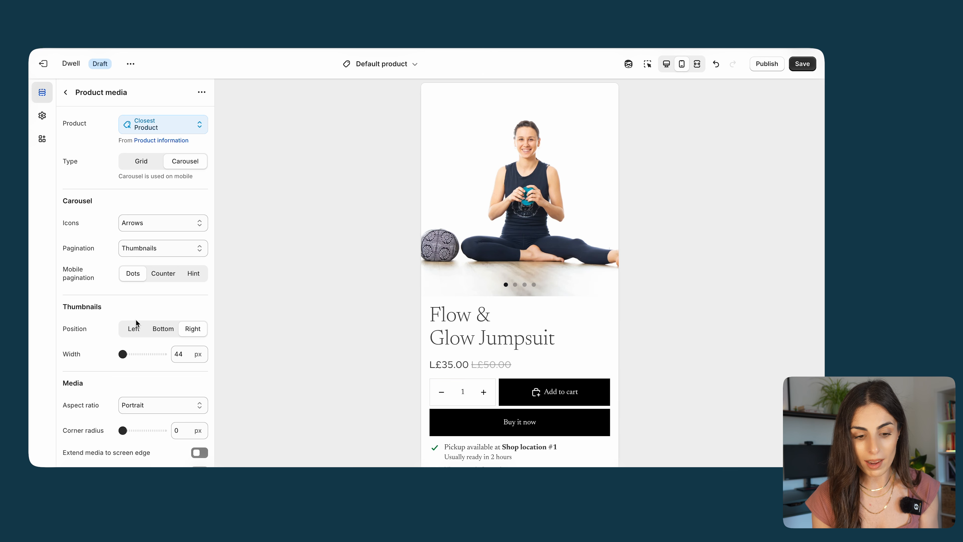
click(165, 275)
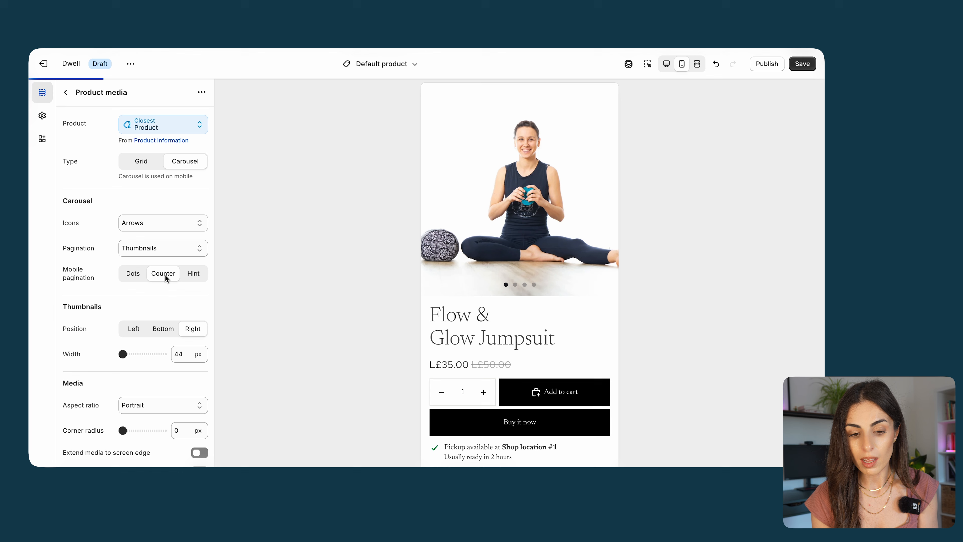
click(190, 277)
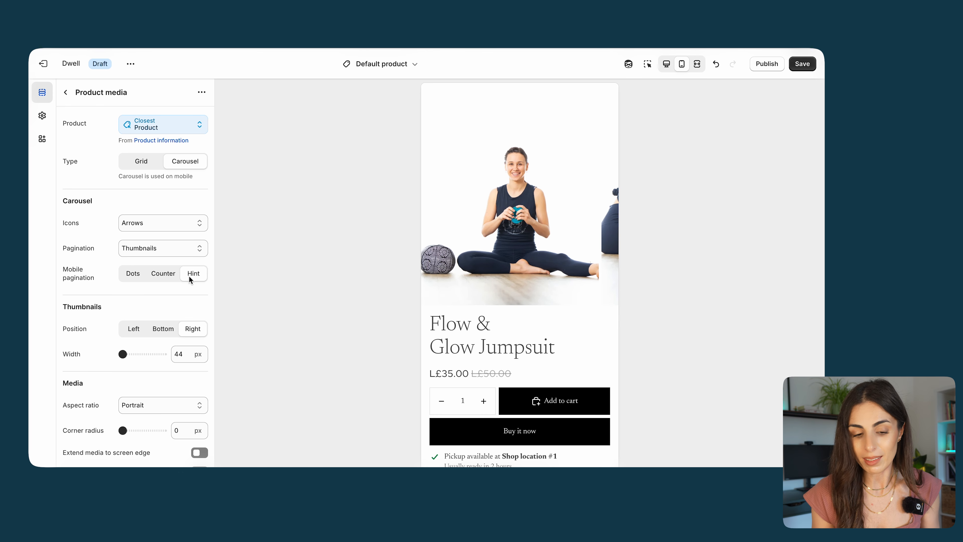
- Try Counter for the carousel's Pagination, set it to Dots, and review the remaining media settings in the desktop preview
click(167, 249)
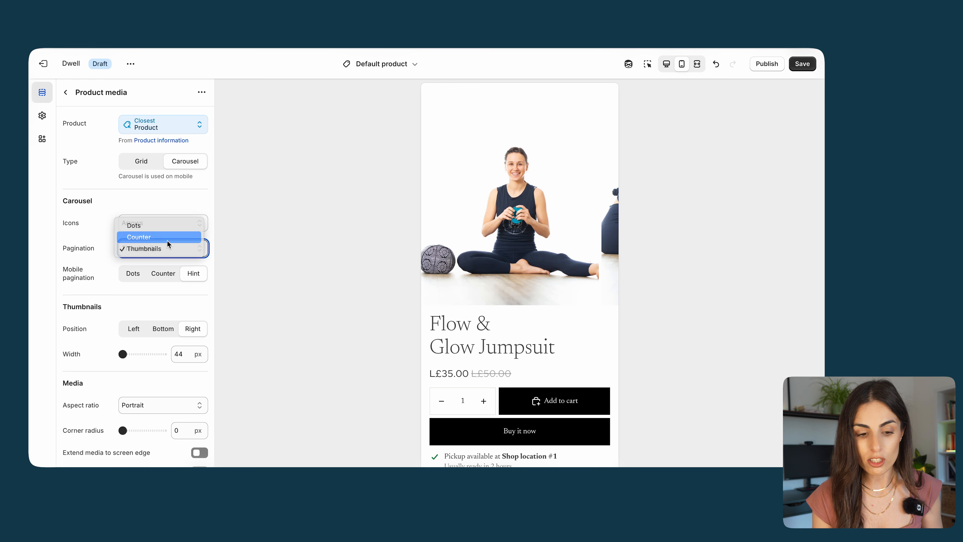
click(167, 241)
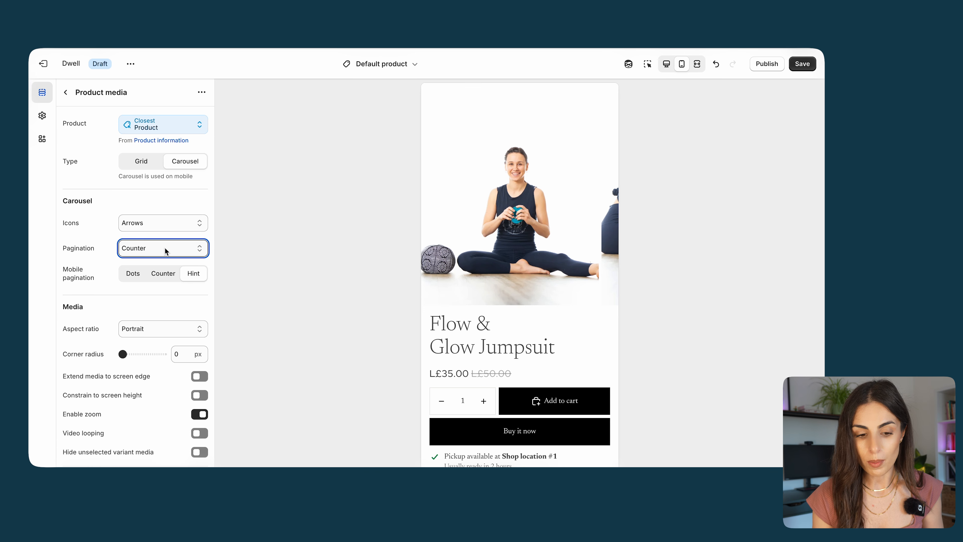
click(165, 248)
click(186, 237)
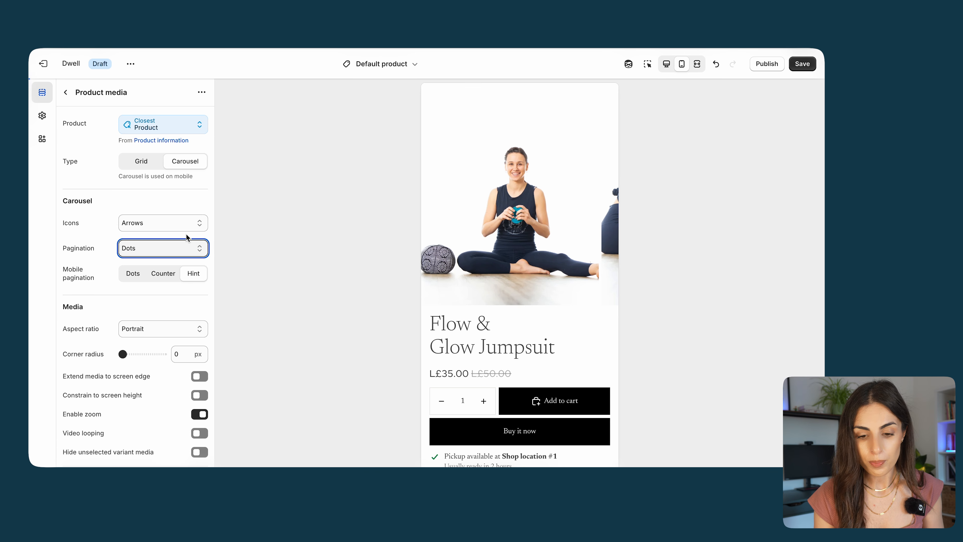
click(666, 64)
scroll(86, 387, down, 2)
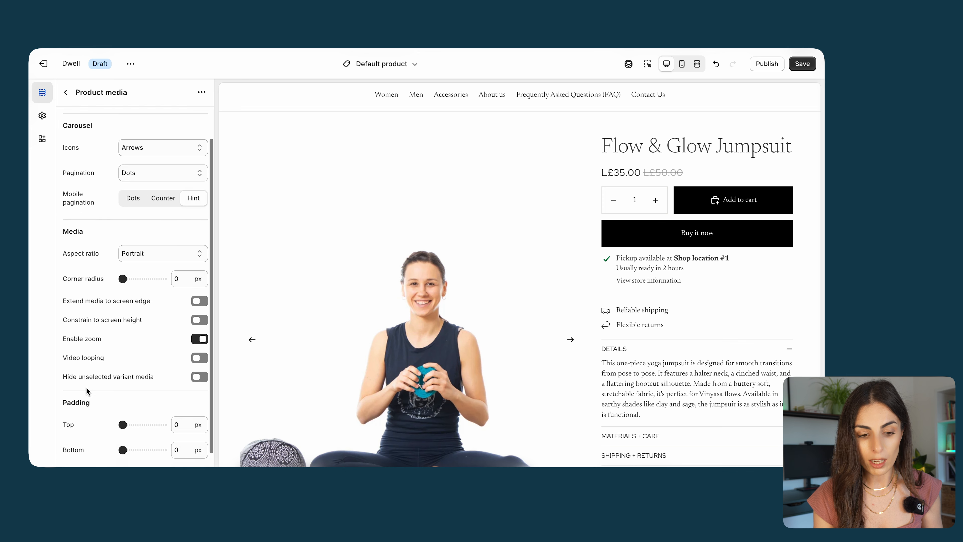
scroll(86, 387, down, 1)
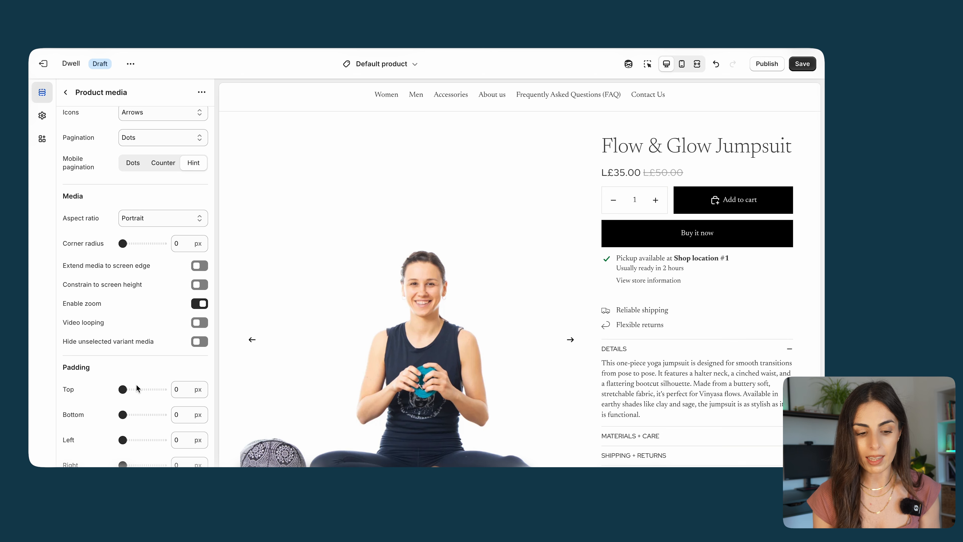
- Return to the Default product template's structure and review the blocks nested under Details
click(65, 92)
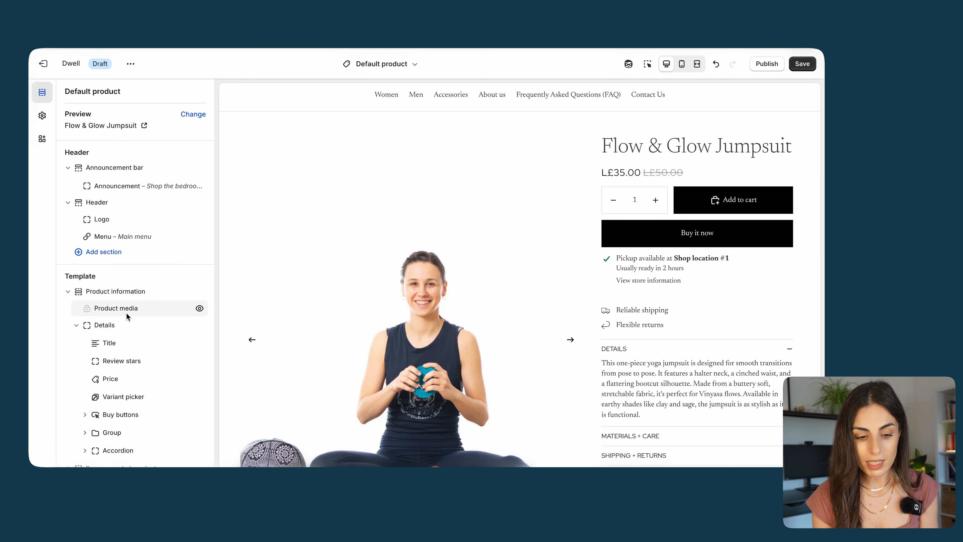
scroll(123, 343, down, 1)
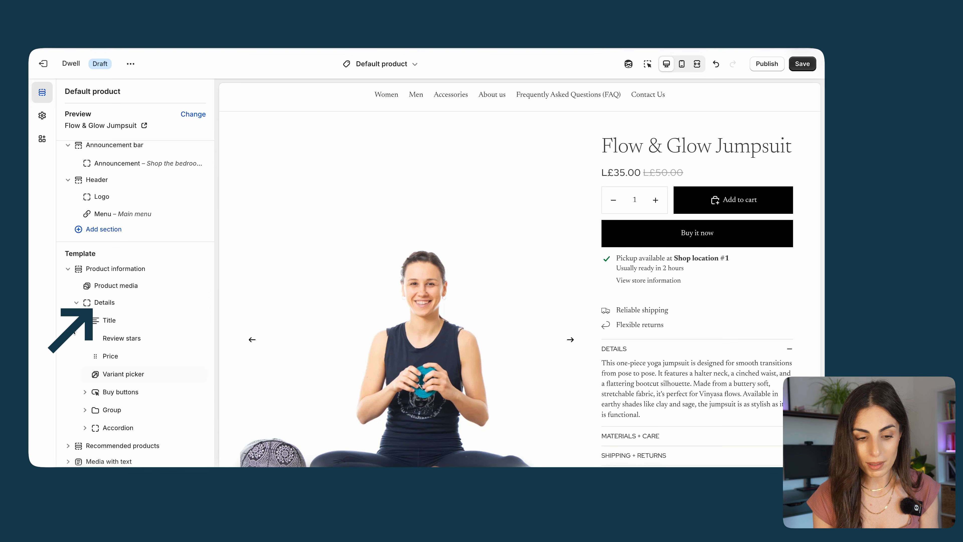
click(76, 305)
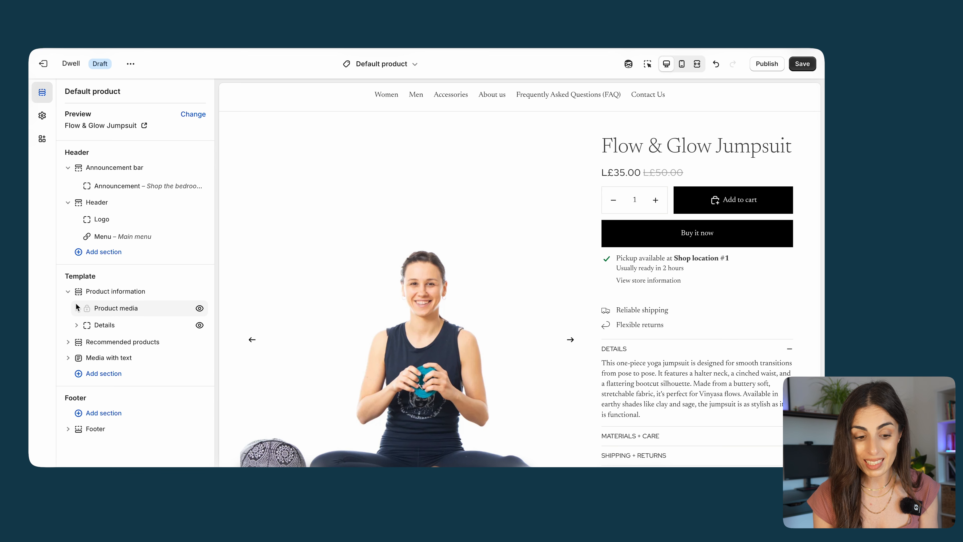
click(76, 324)
scroll(714, 329, down, 1)
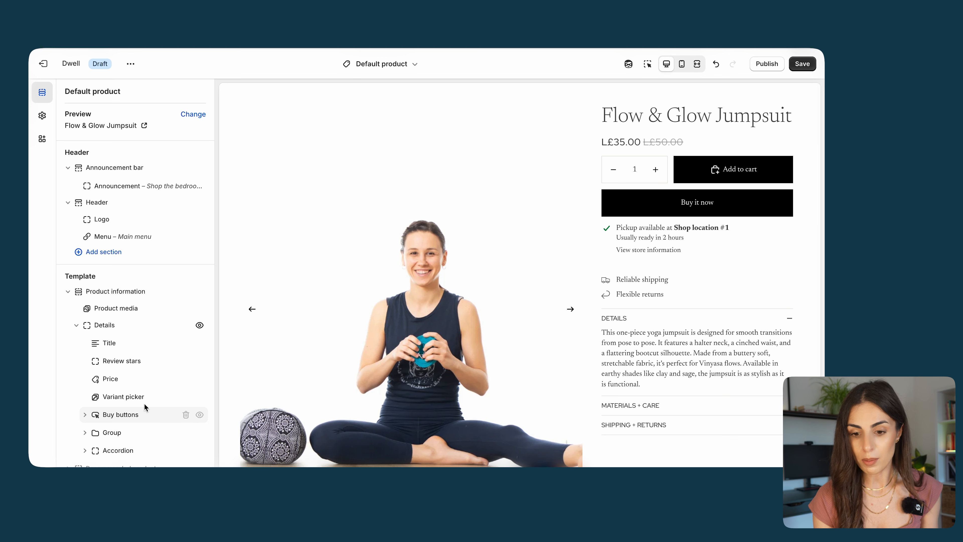
- Hide the Quantity block within Buy buttons and check which blocks can be added below Buy buttons
click(85, 415)
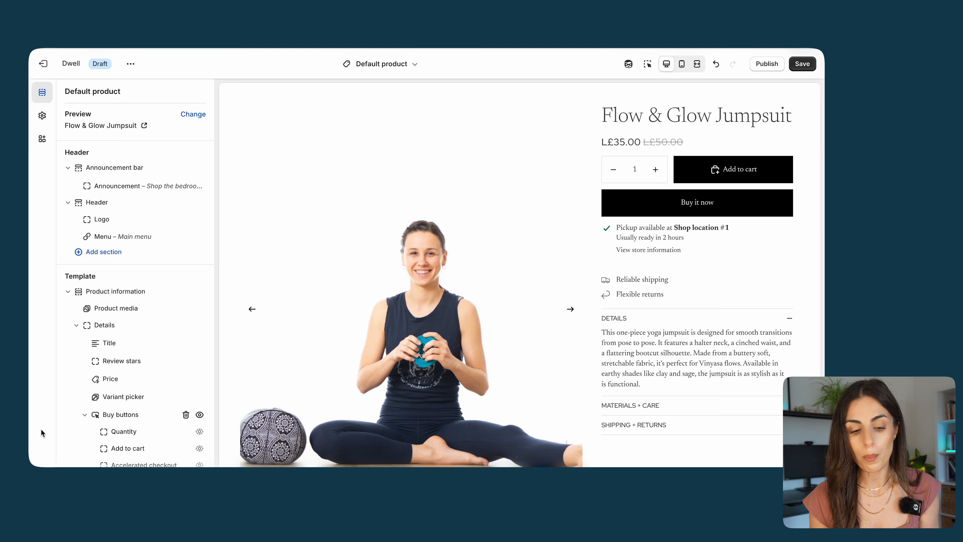
scroll(103, 416, down, 4)
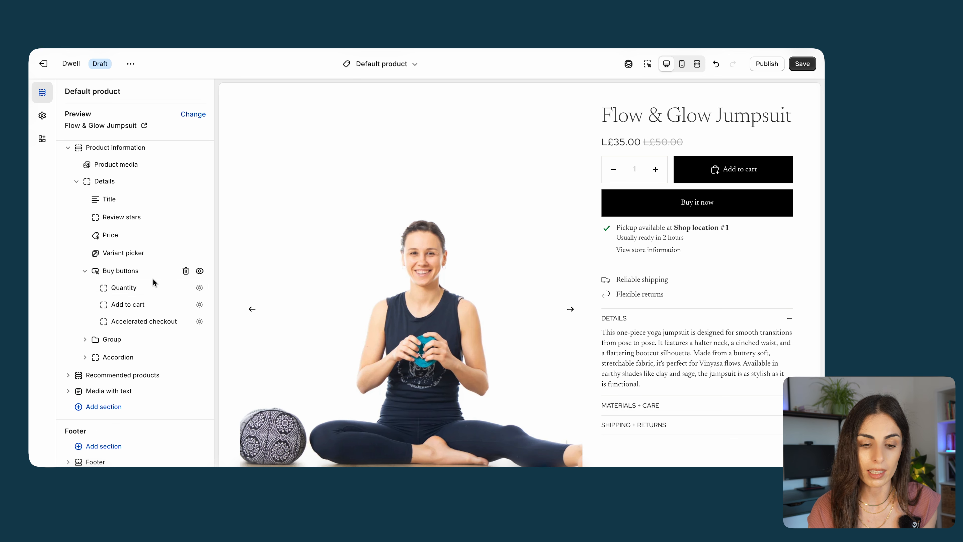
click(200, 287)
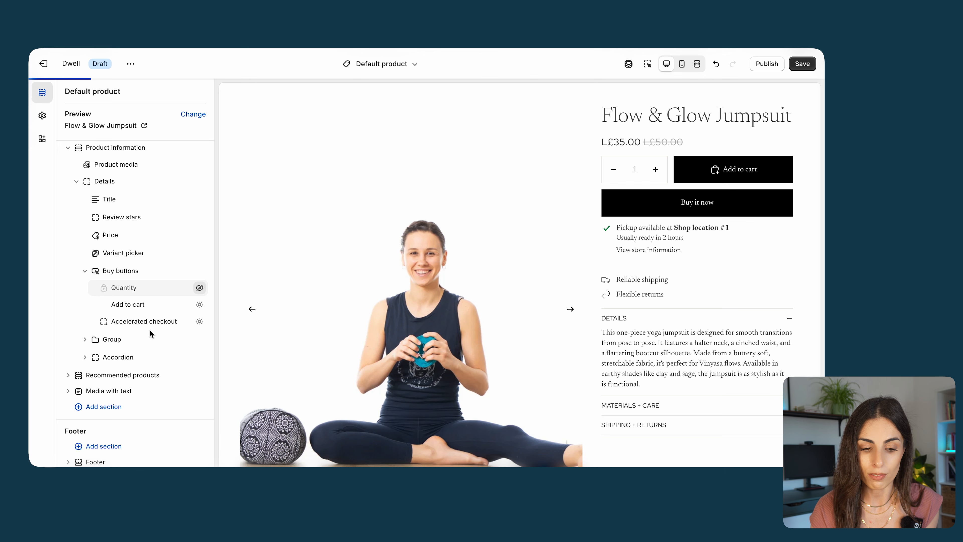
click(148, 330)
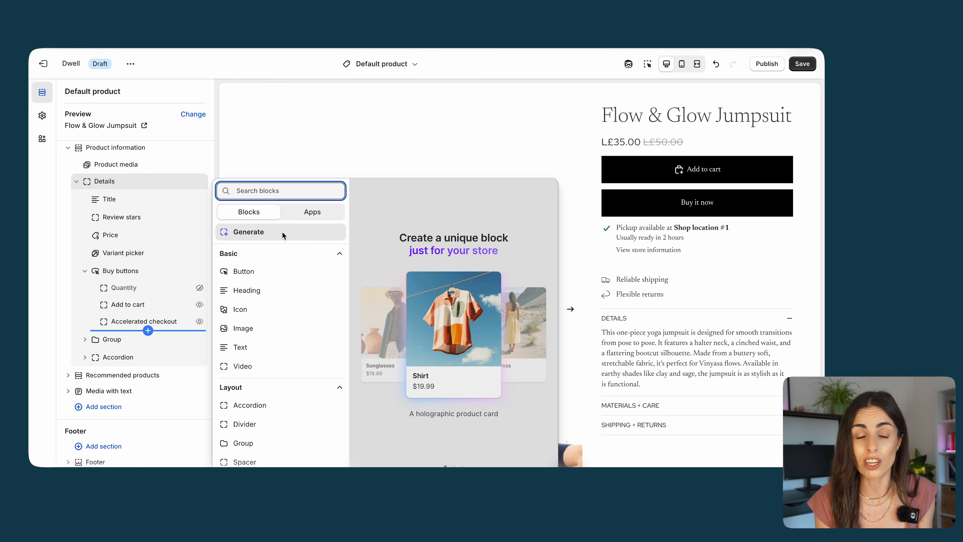
click(200, 289)
- Expand the nested Group blocks and the Accordion under Details to examine their icons, texts and rows
click(85, 339)
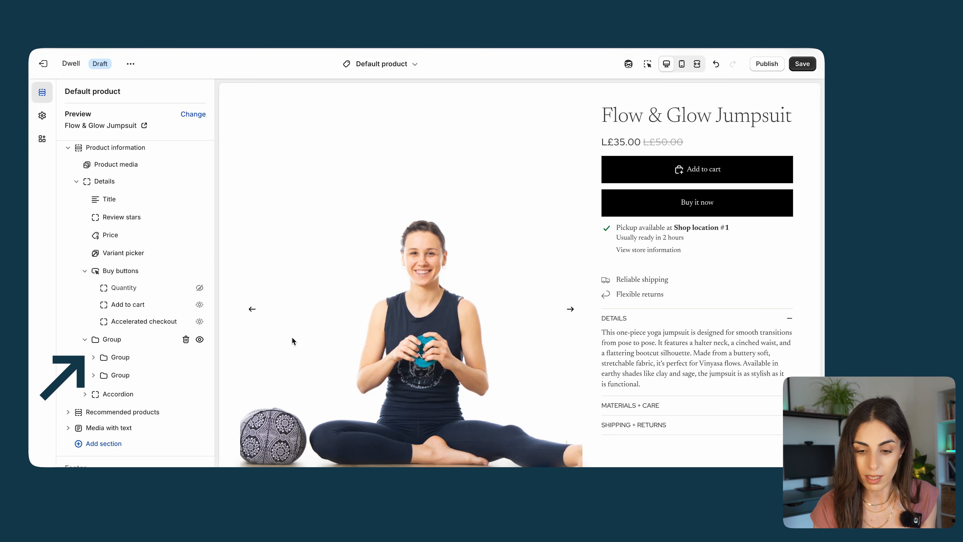
click(94, 357)
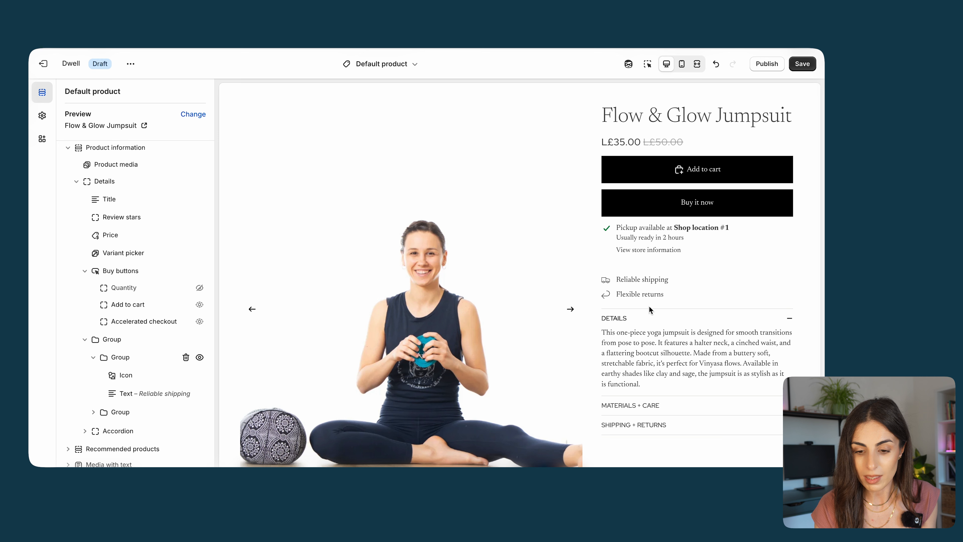
click(94, 412)
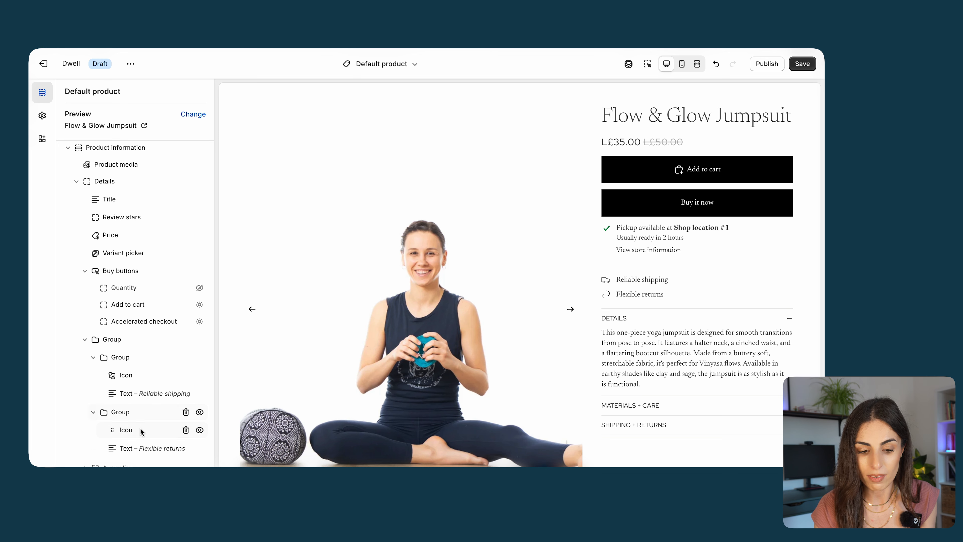
scroll(140, 432, down, 3)
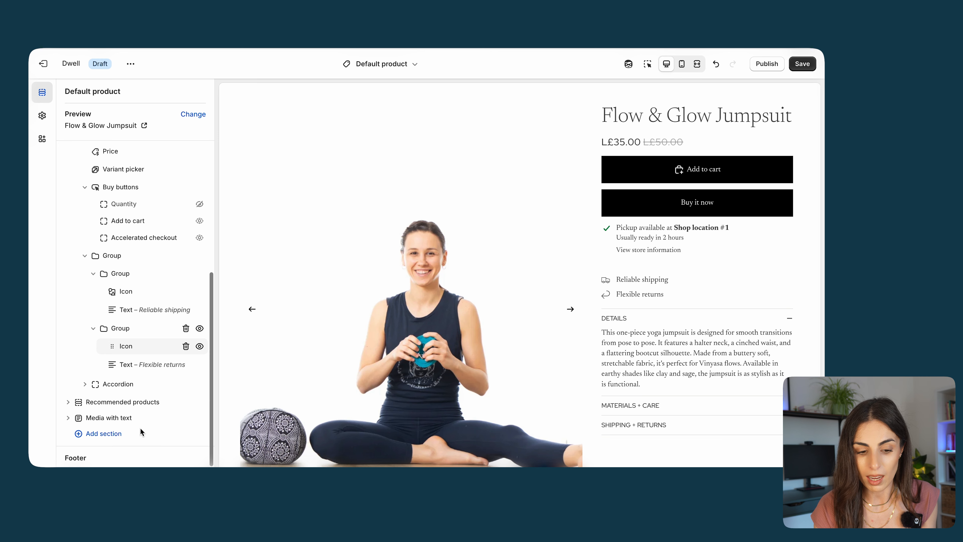
click(84, 381)
scroll(110, 394, down, 2)
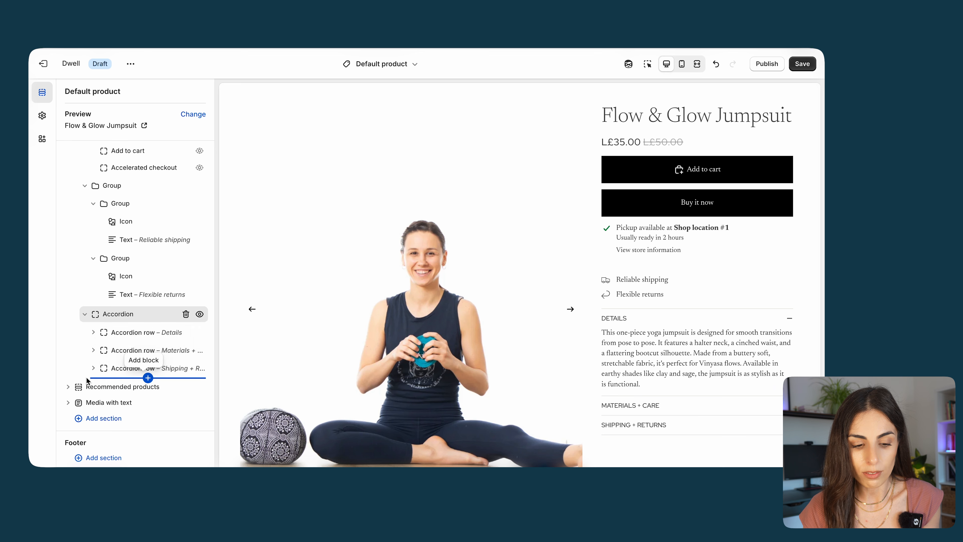
- Check which blocks can be added after the Accordion's last row and above its Details row
click(148, 377)
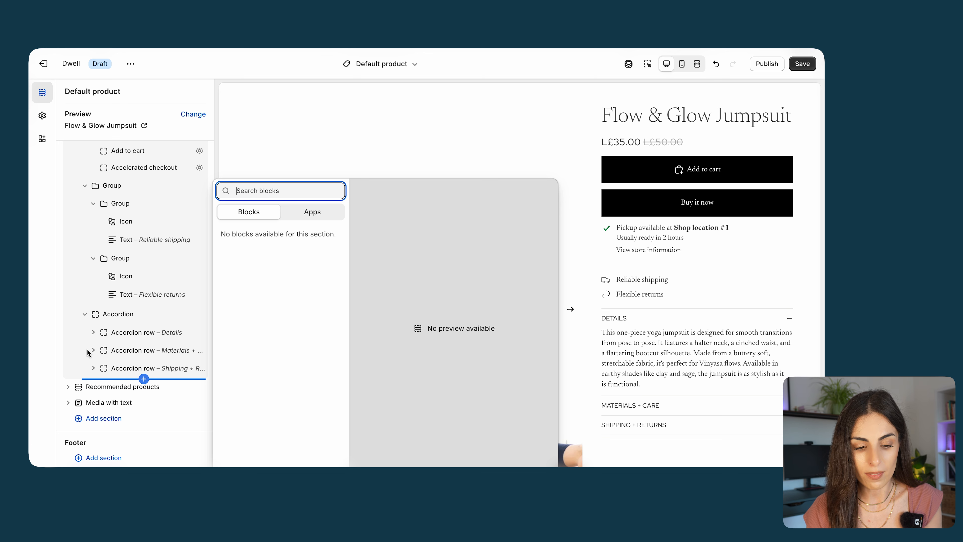
click(111, 343)
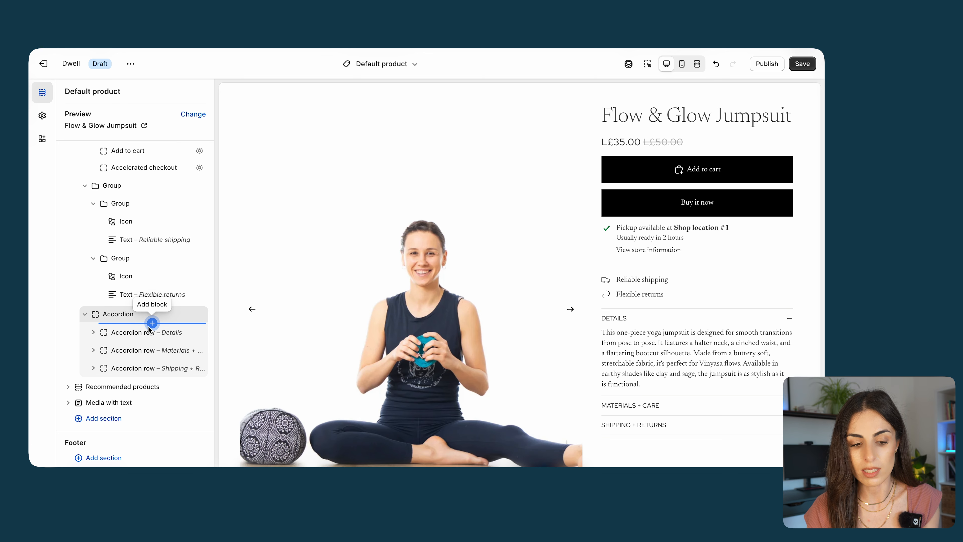
click(152, 323)
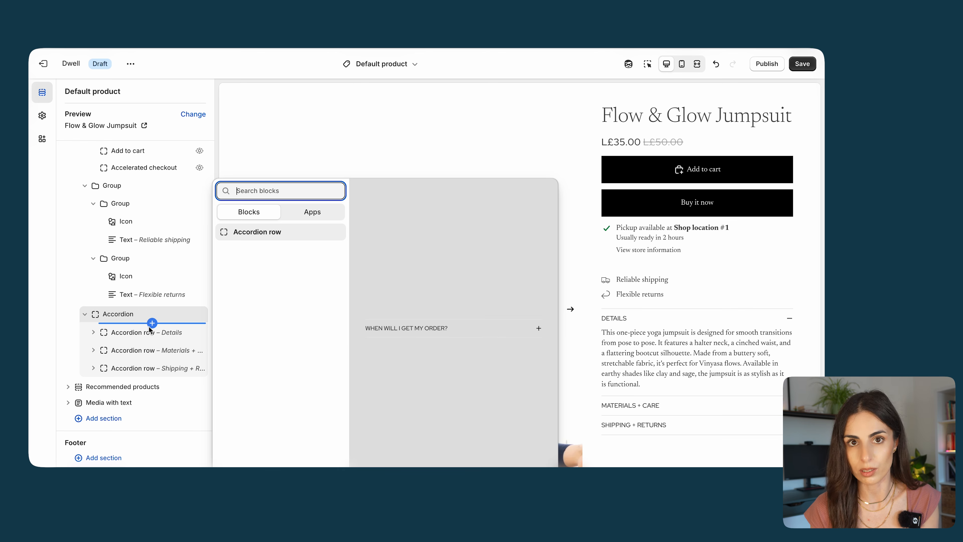
click(52, 332)
- Add a Custom section between Recommended products and Media with text, and open its block choices
scroll(455, 314, down, 15)
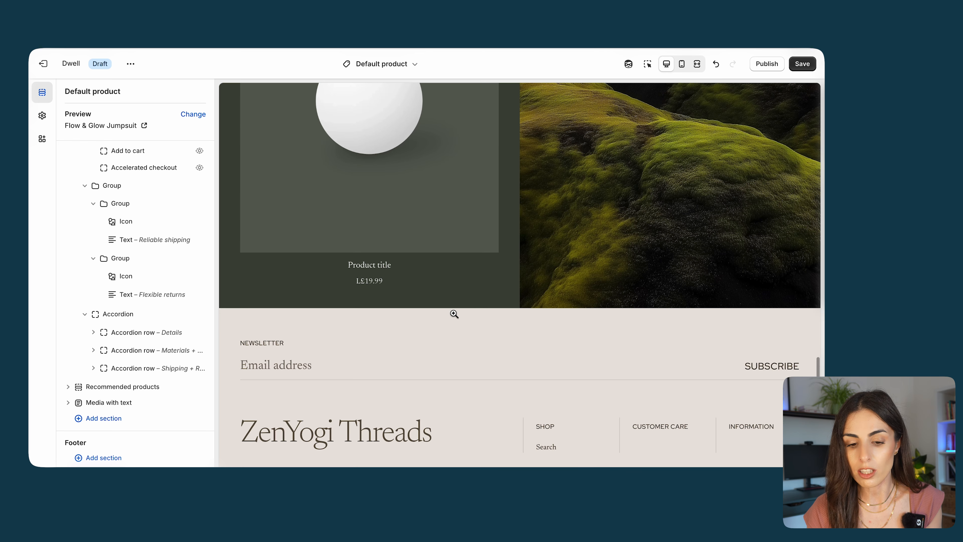
scroll(454, 314, up, 10)
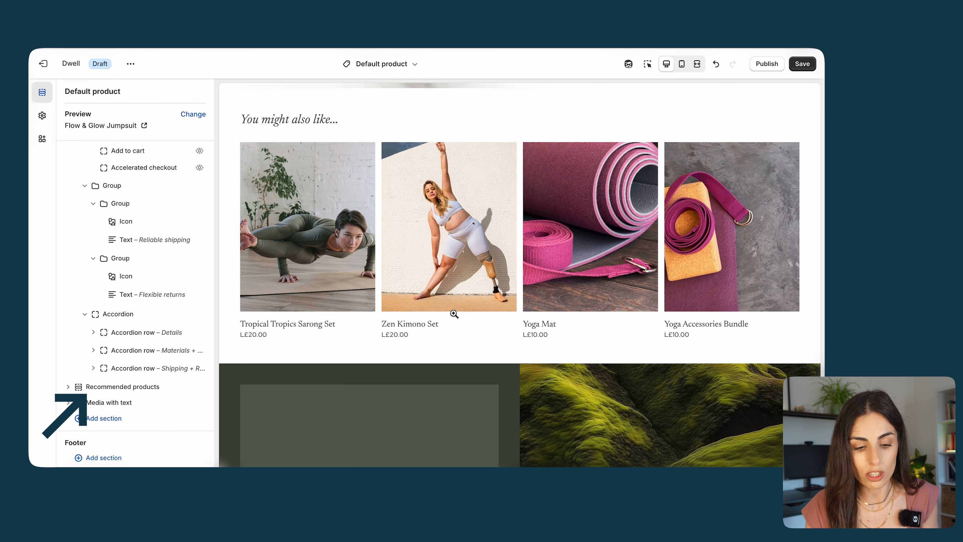
drag(141, 388, 134, 394)
click(134, 395)
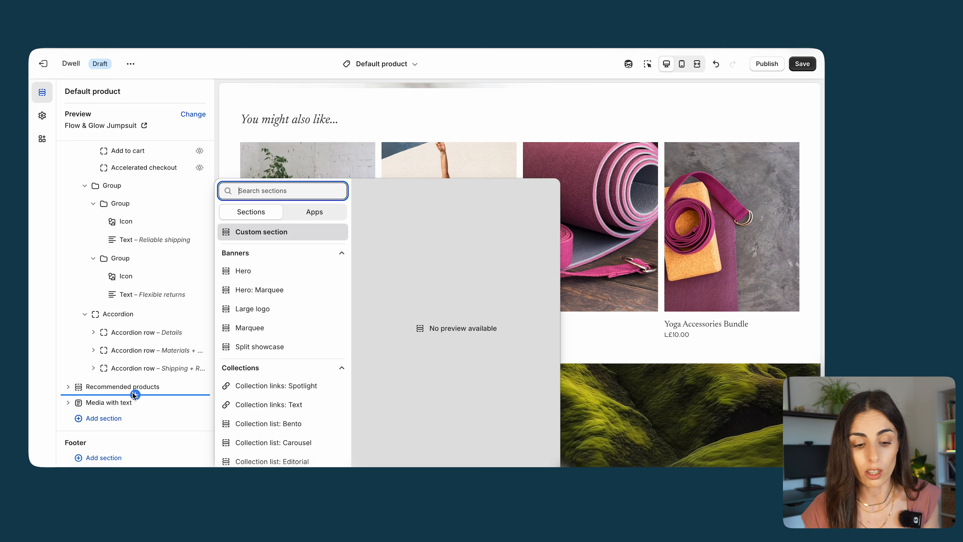
click(314, 231)
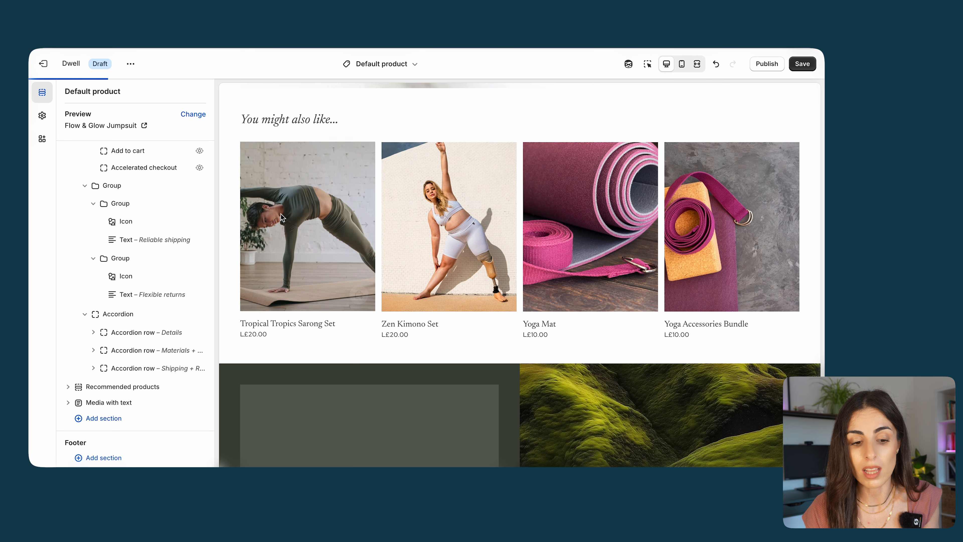
click(64, 91)
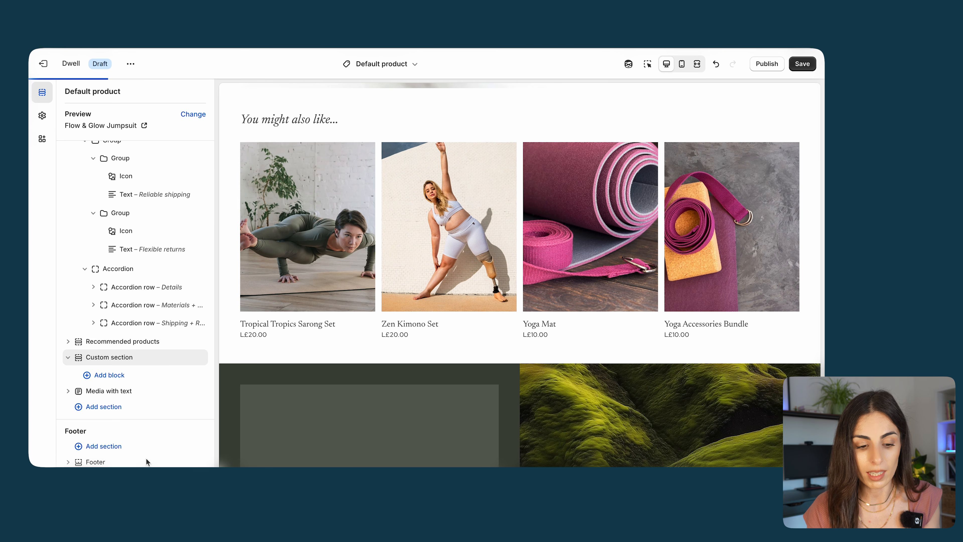
click(125, 375)
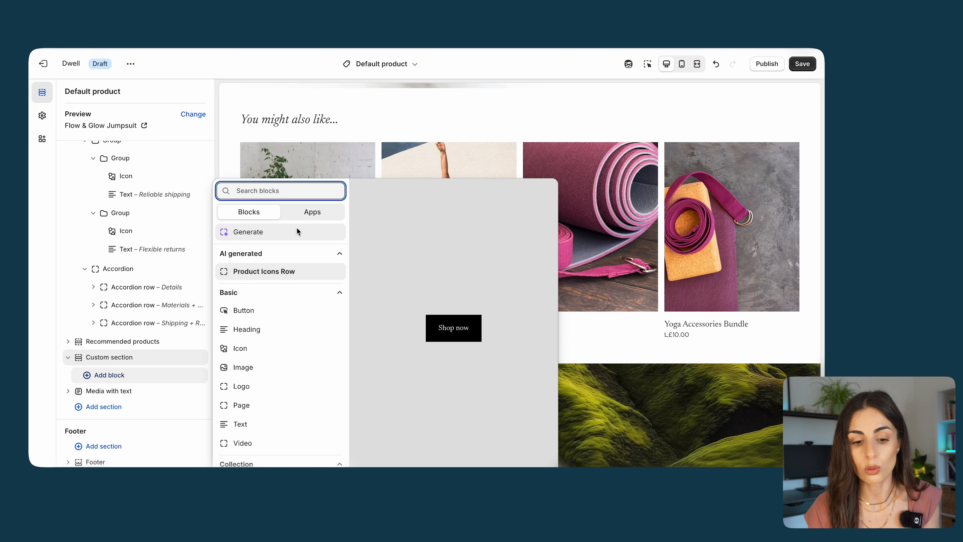